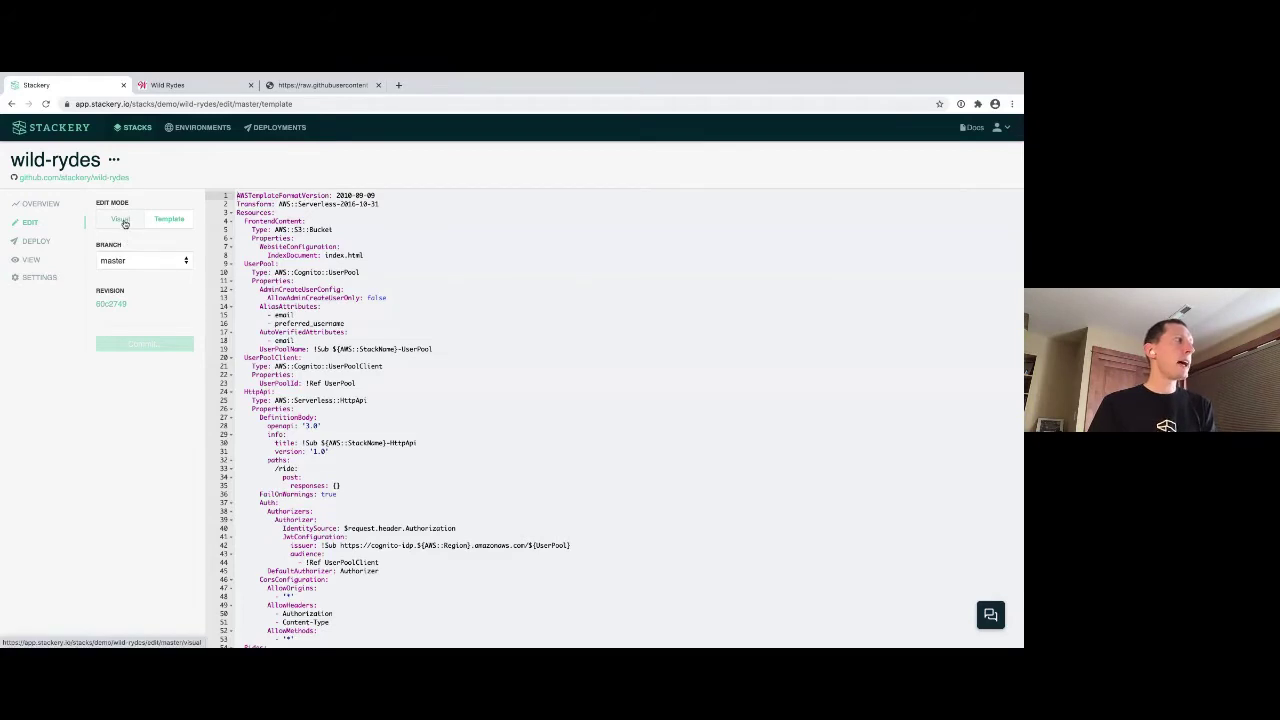
Show the stack as a visual diagram and inspect the FrontendContent bucket's website hosting settings, closing them without changes
{"action": "left_click", "coordinate": [124, 220]}
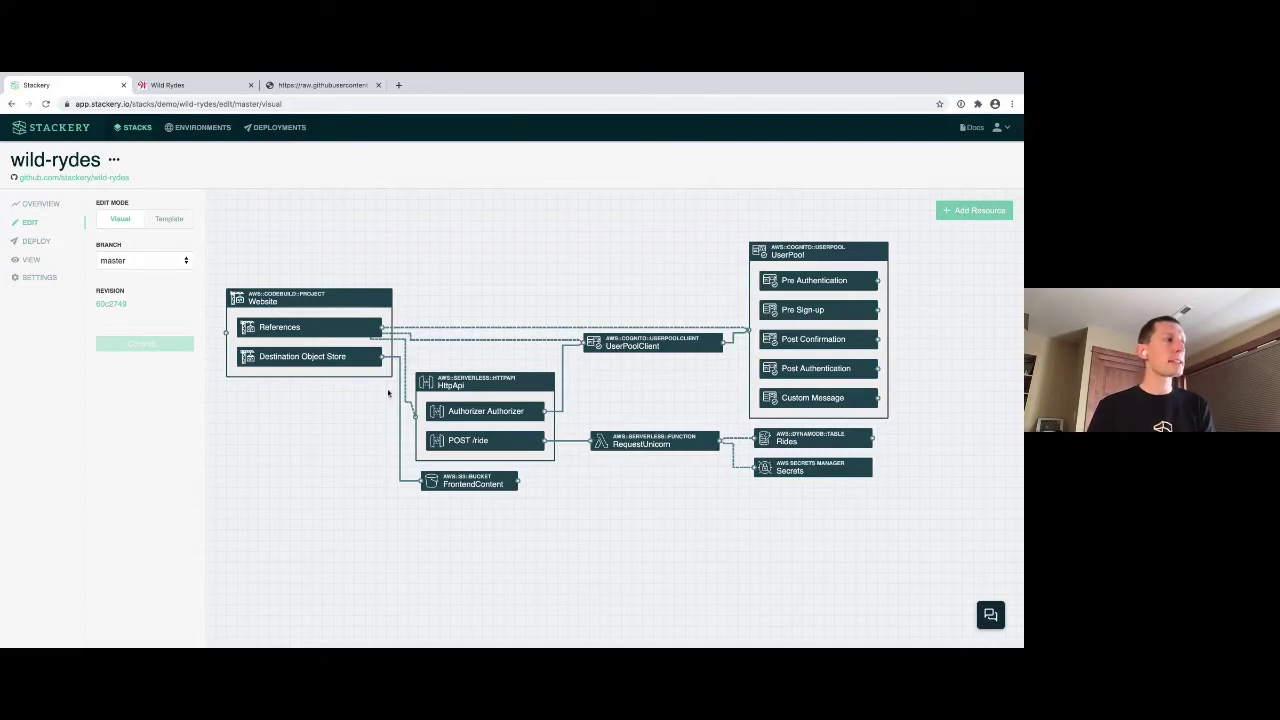
{"action": "left_click", "coordinate": [455, 487]}
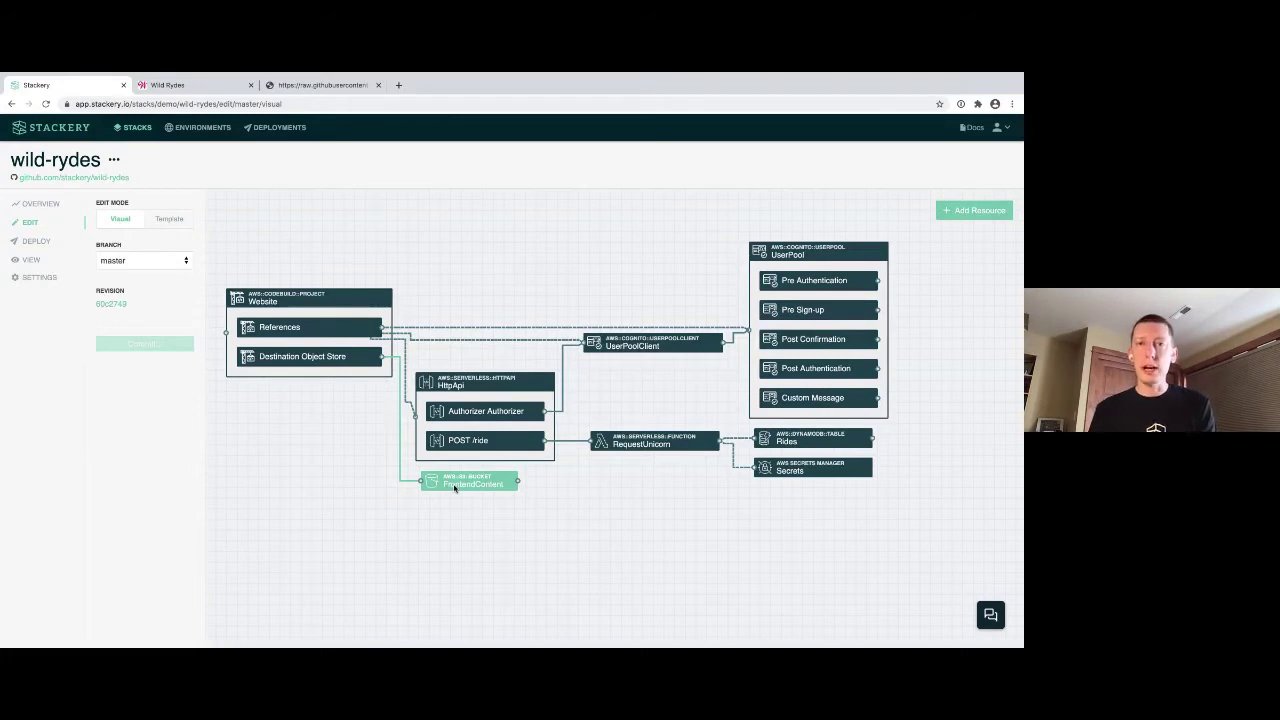
{"action": "double_click", "coordinate": [455, 487]}
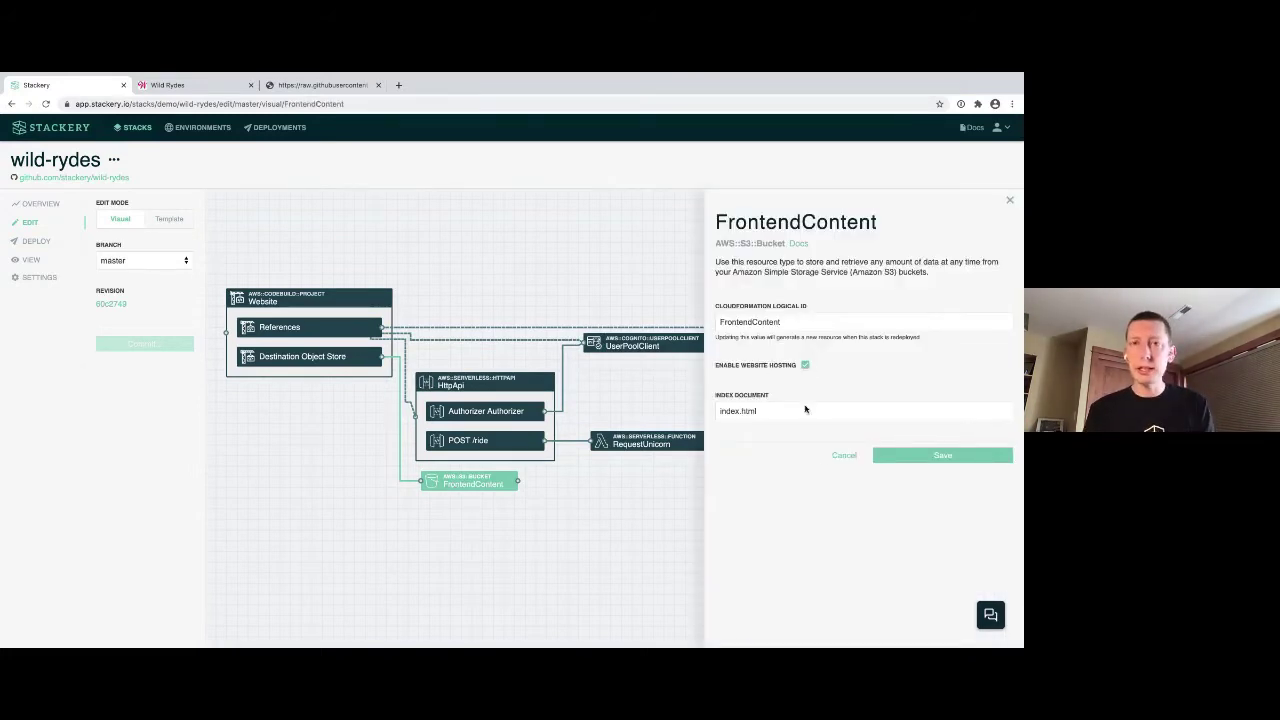
{"action": "left_click", "coordinate": [838, 458]}
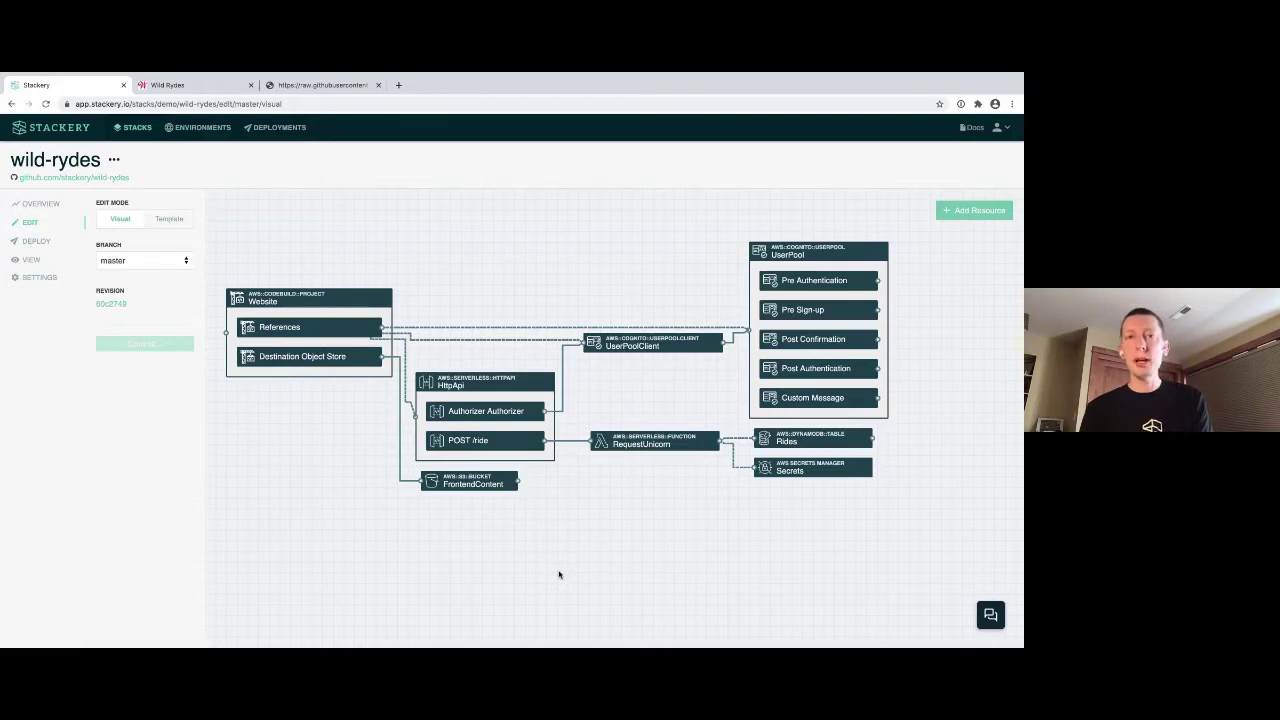
Inspect the Website project's source directory setting and browse the linked GitHub repository to its src/site/public folder
{"action": "left_click", "coordinate": [323, 303]}
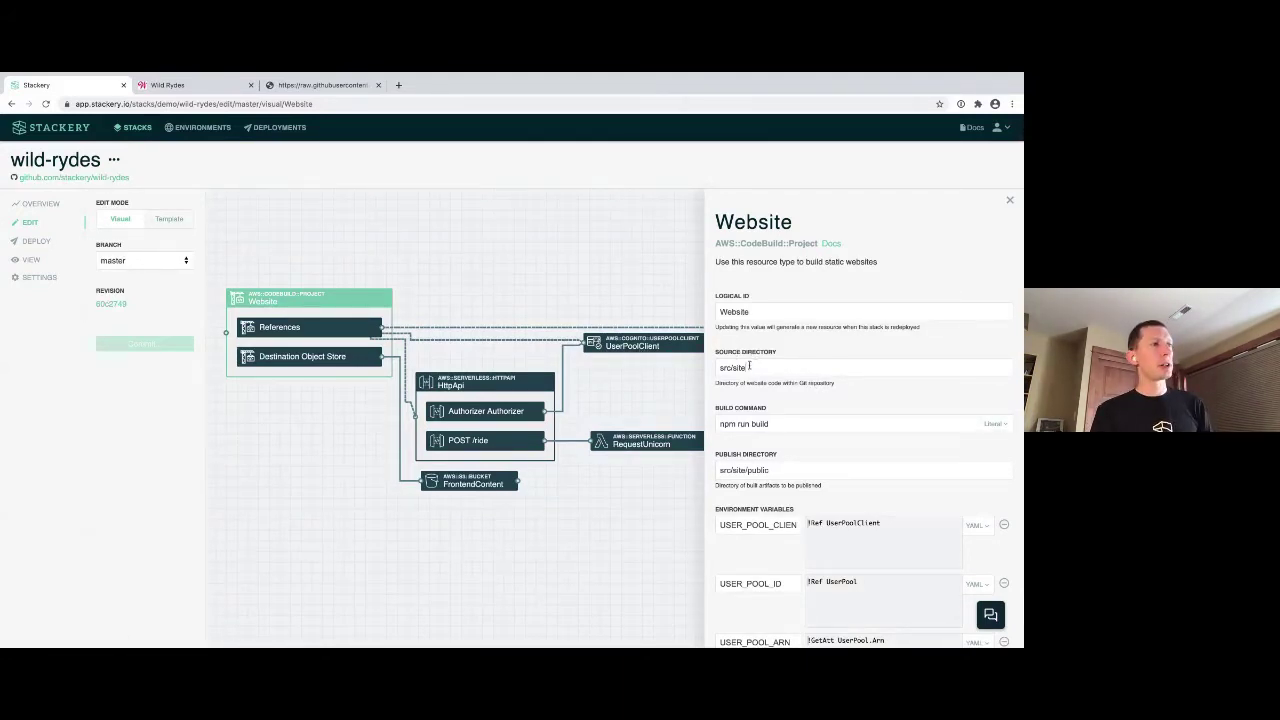
{"action": "left_click_drag", "start_coordinate": [750, 368], "coordinate": [711, 368]}
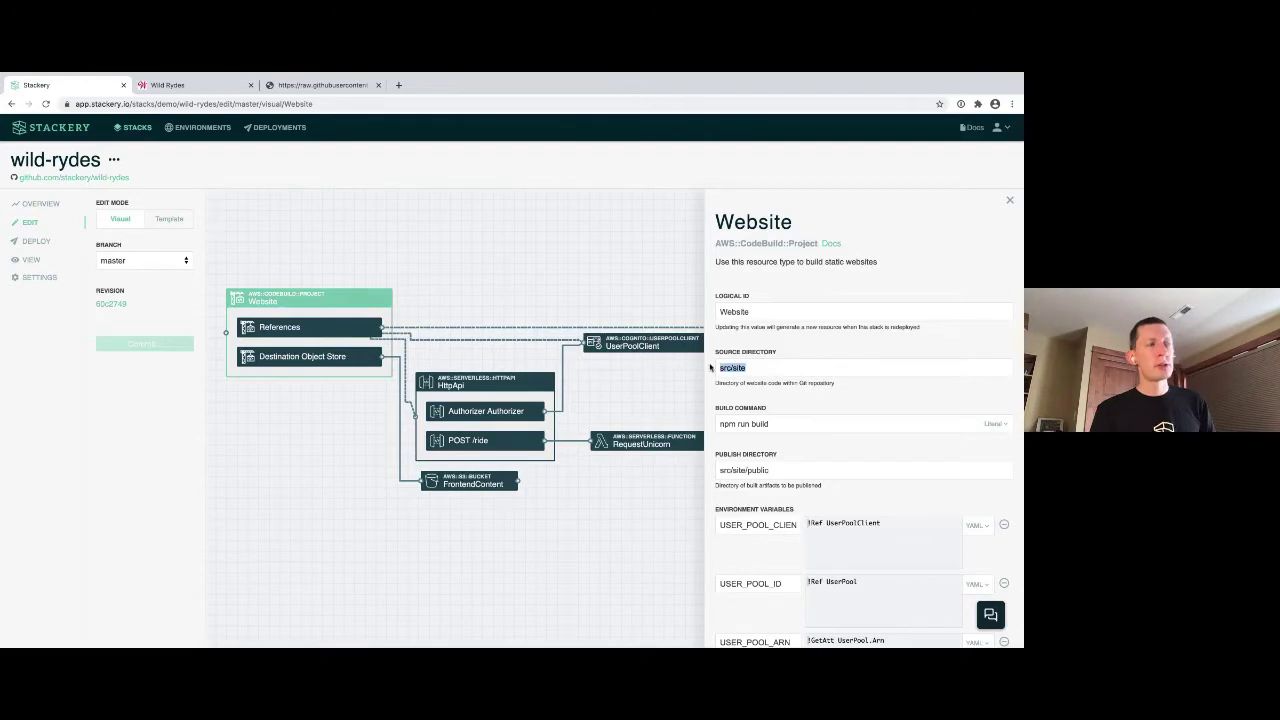
{"action": "left_click", "coordinate": [85, 179], "text": "ctrl"}
{"action": "left_click", "coordinate": [192, 86]}
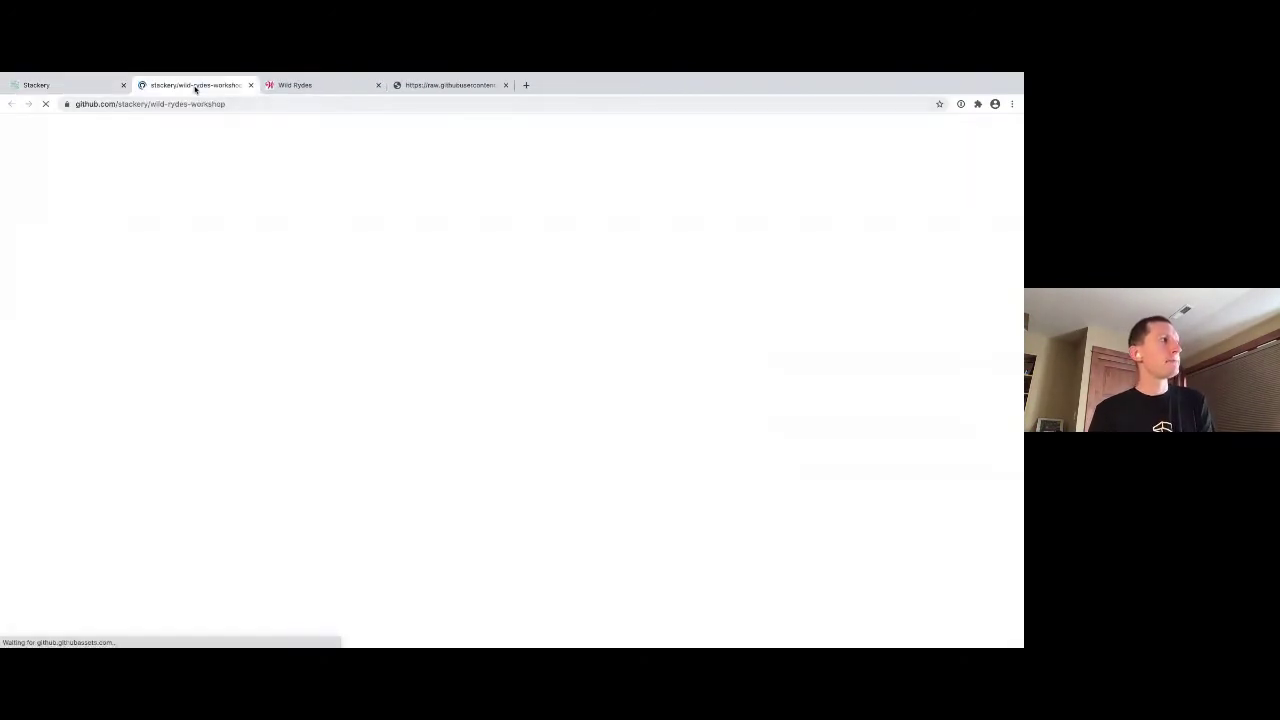
{"action": "left_click", "coordinate": [219, 304]}
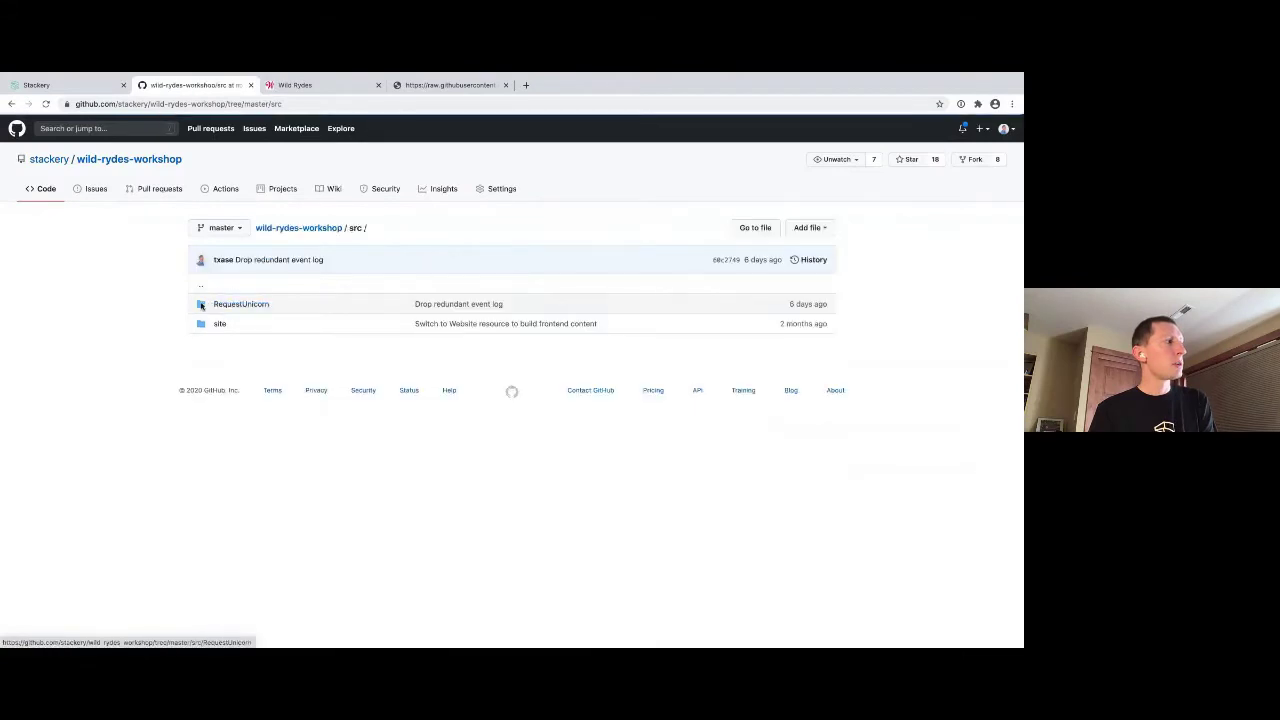
{"action": "left_click", "coordinate": [219, 324]}
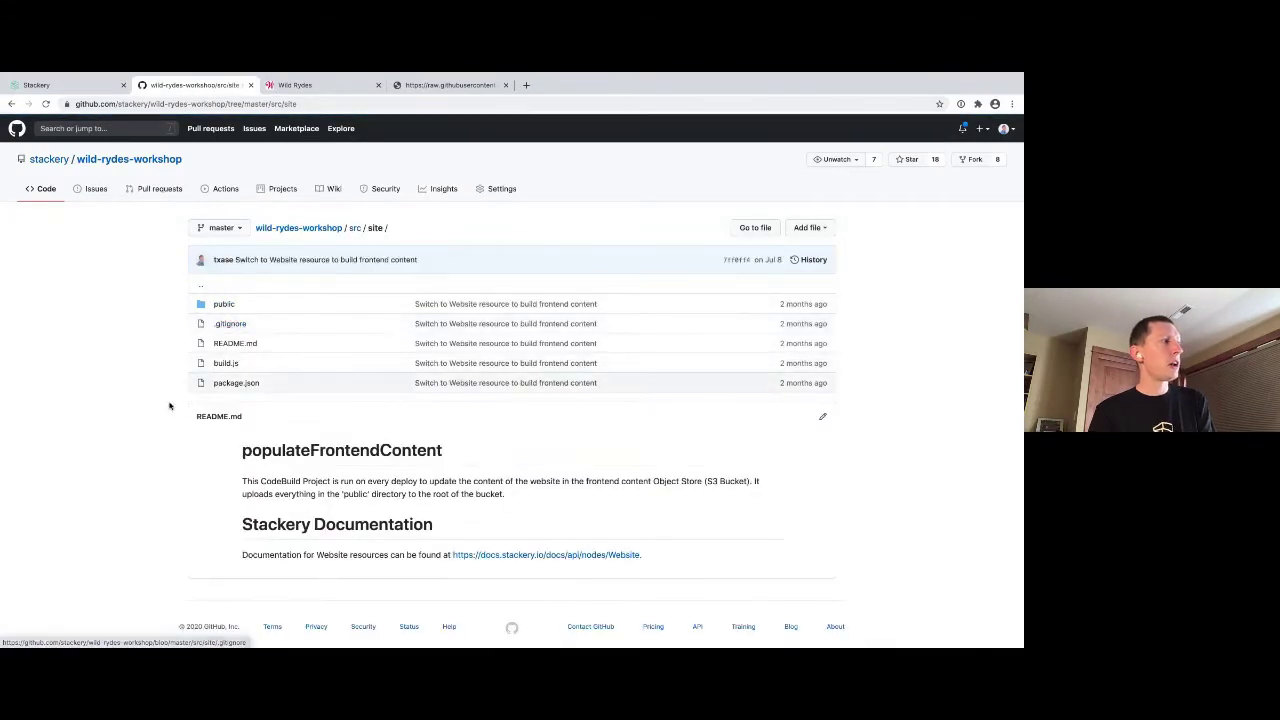
{"action": "left_click", "coordinate": [222, 305]}
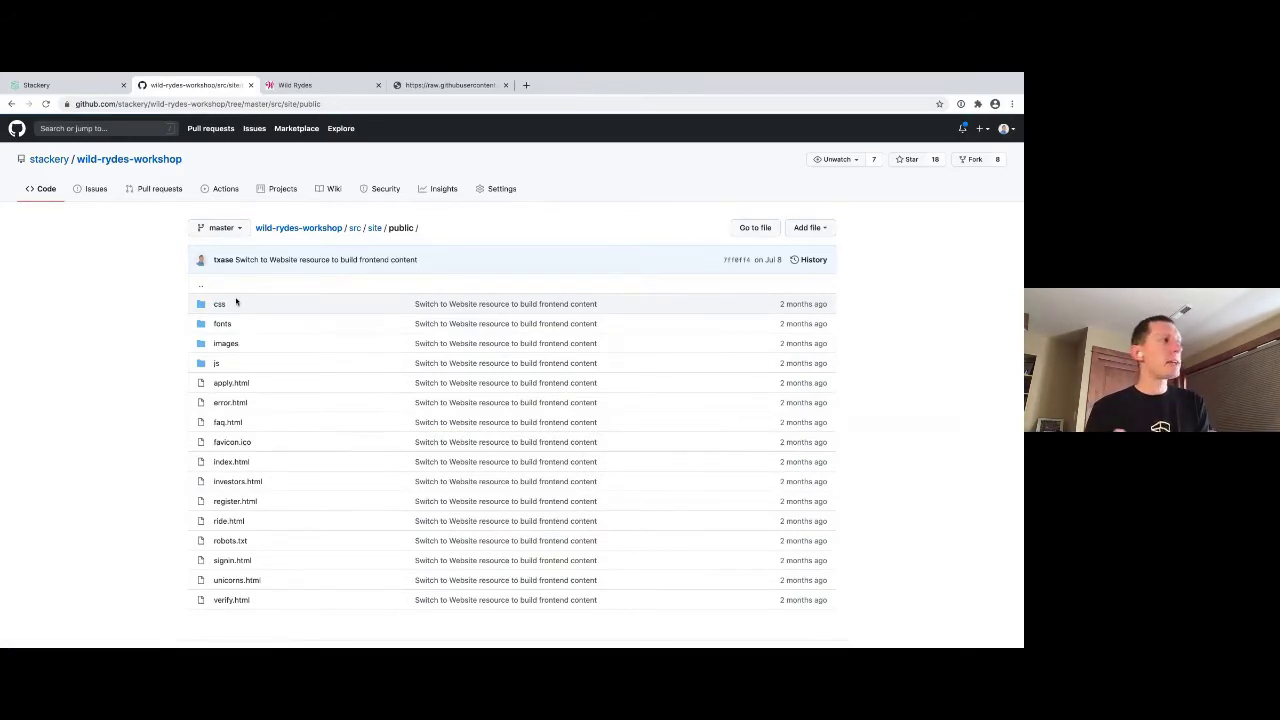
{"action": "left_click", "coordinate": [251, 87]}
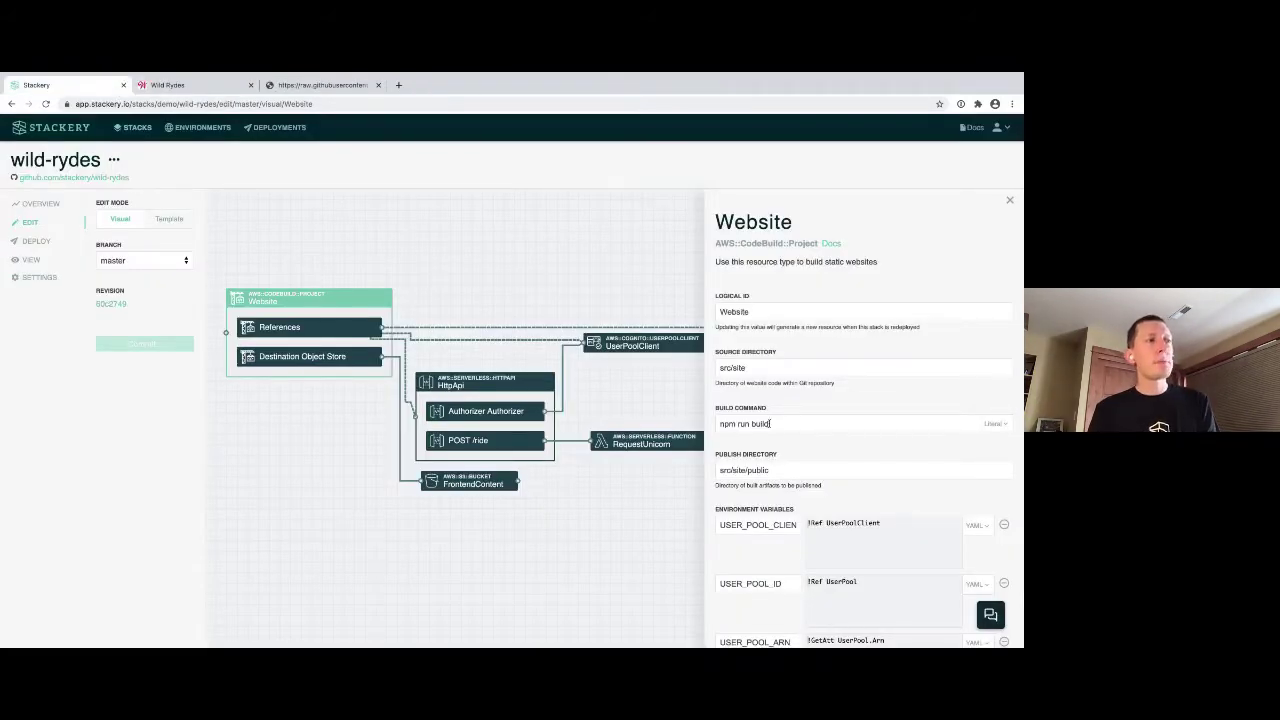
Review the Website project's build command and publish directory, and close its settings without changes
{"action": "left_click_drag", "start_coordinate": [773, 423], "coordinate": [692, 427]}
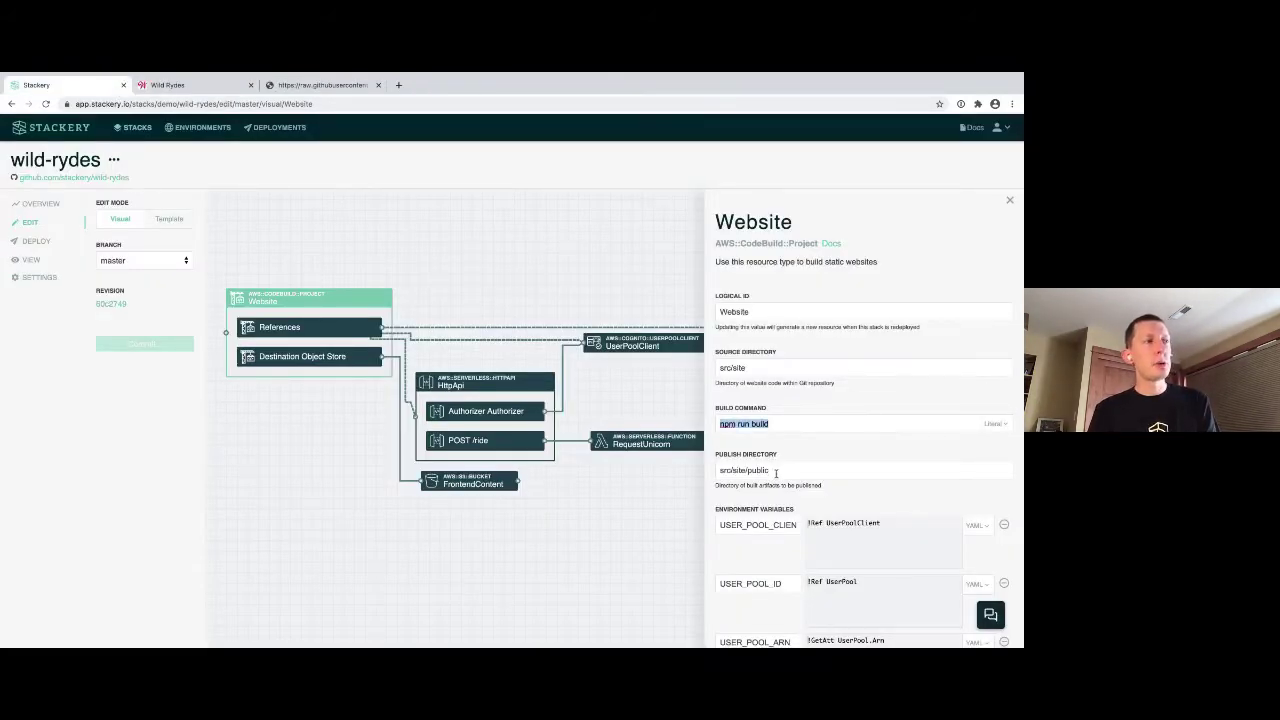
{"action": "left_click_drag", "start_coordinate": [776, 470], "coordinate": [695, 476]}
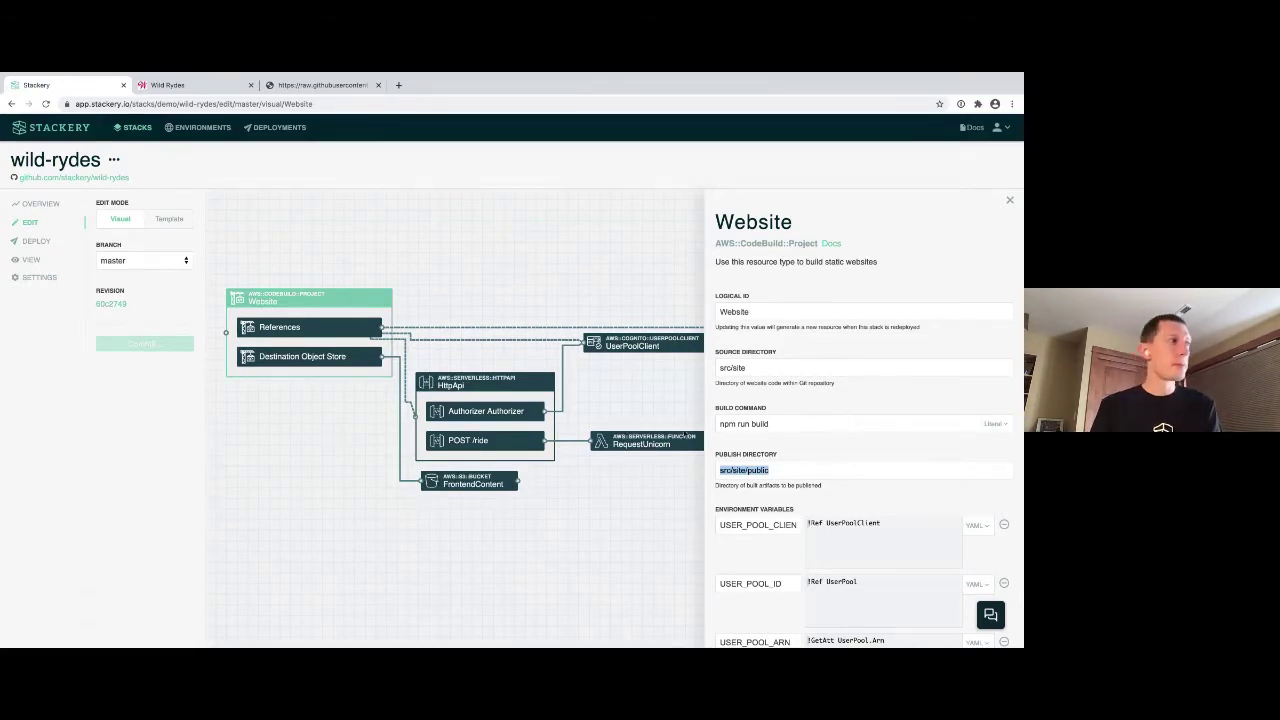
{"action": "left_click", "coordinate": [535, 265]}
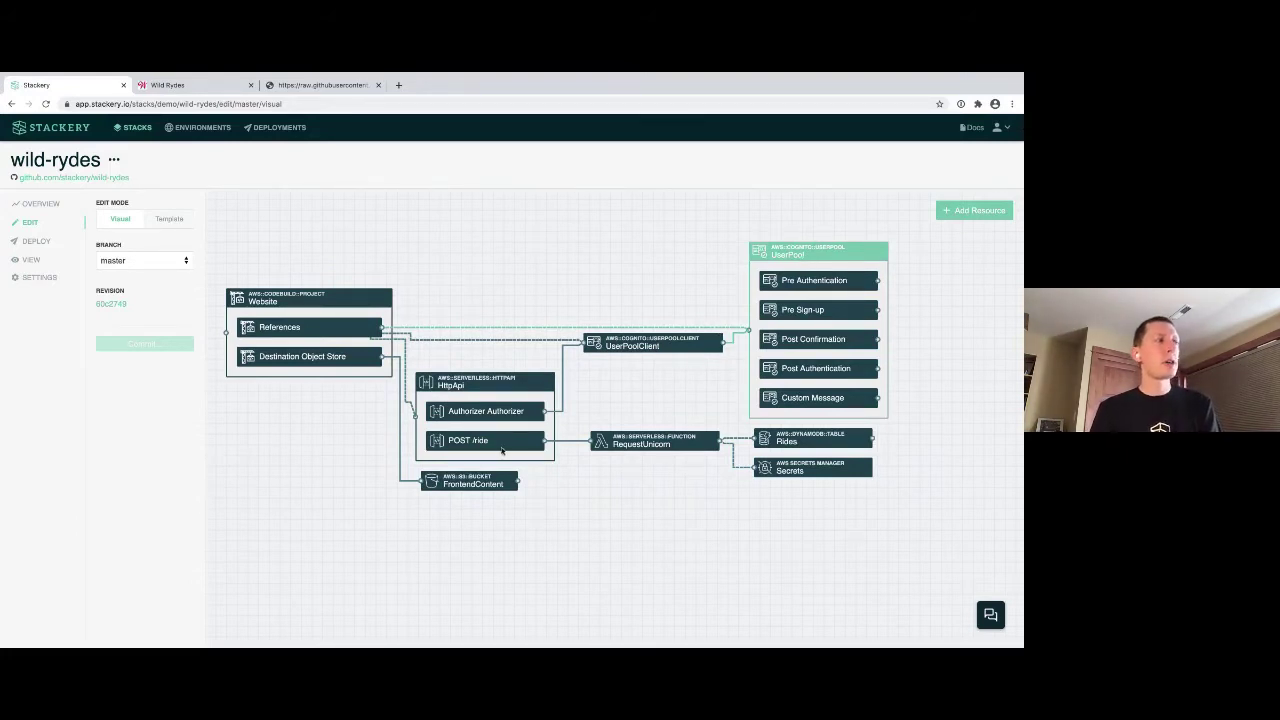
Trace the POST /ride route through the RequestUnicorn function to the Rides table and Secrets resource in the diagram
{"action": "left_click", "coordinate": [503, 449]}
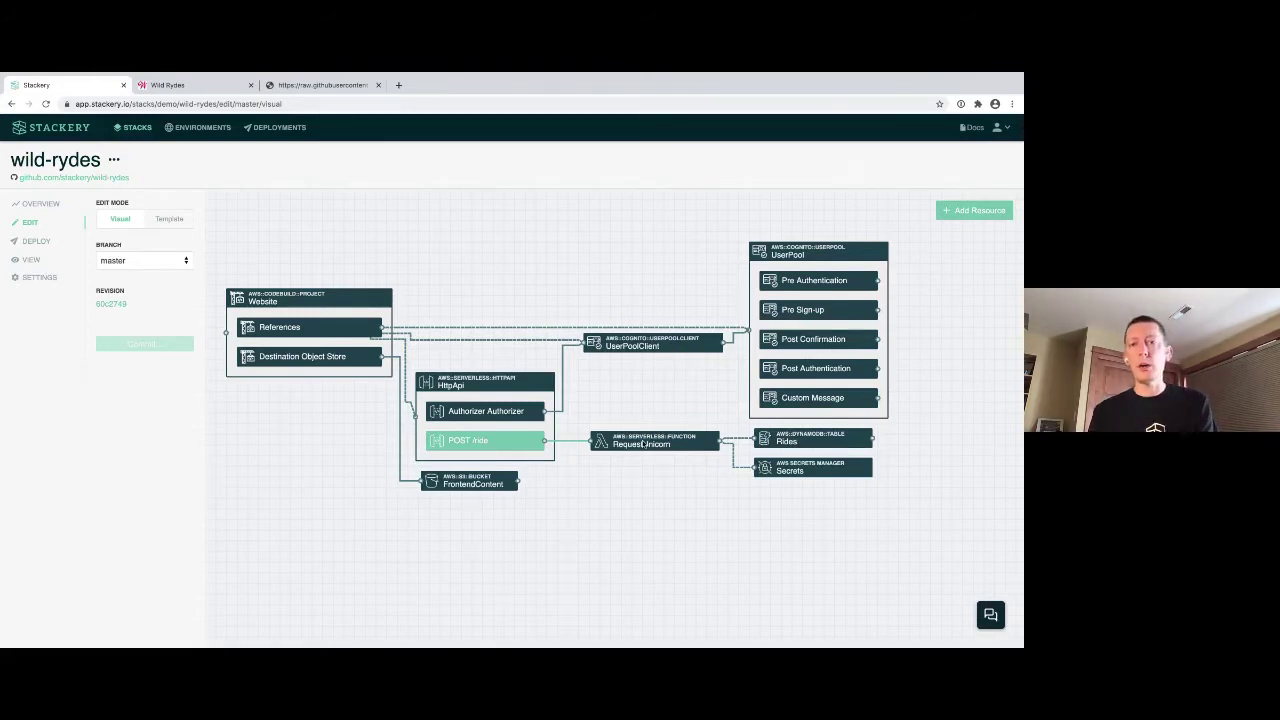
{"action": "left_click", "coordinate": [641, 443]}
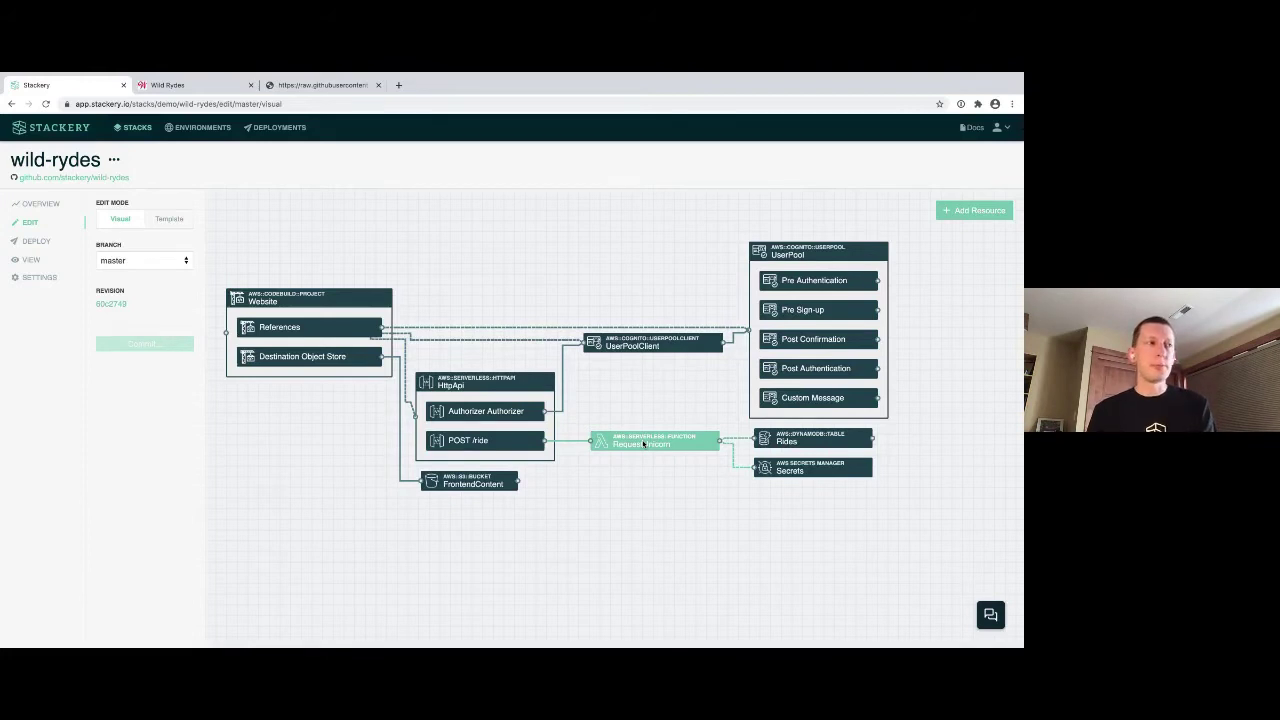
{"action": "left_click", "coordinate": [791, 441]}
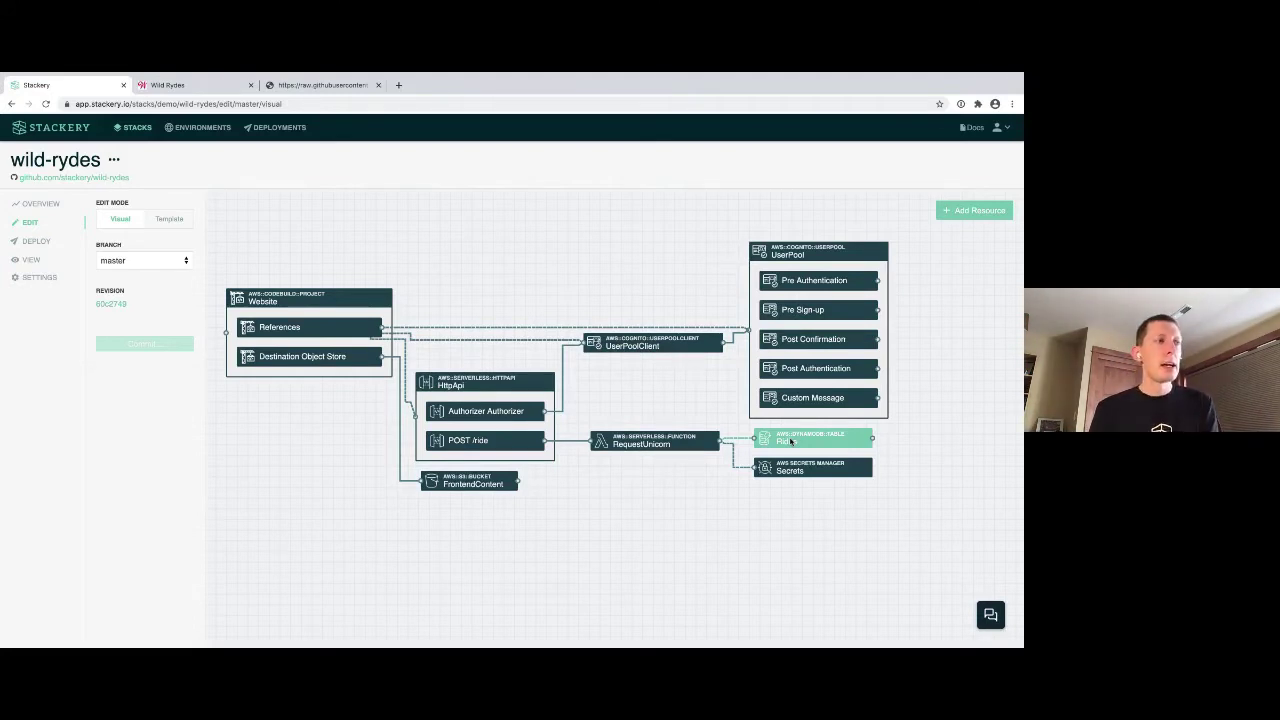
{"action": "left_click", "coordinate": [785, 477]}
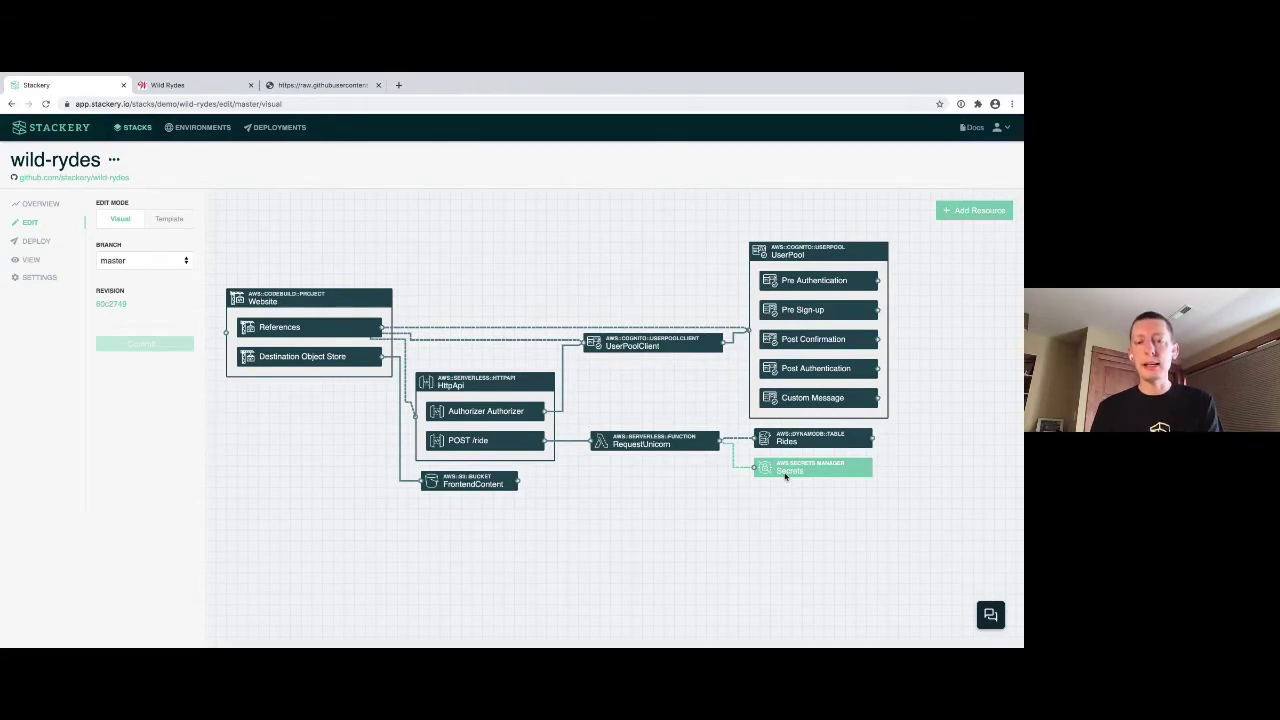
Add a Job Queue (SQS) resource to the stack diagram and connect the RequestUnicorn function to it
{"action": "left_click", "coordinate": [962, 212]}
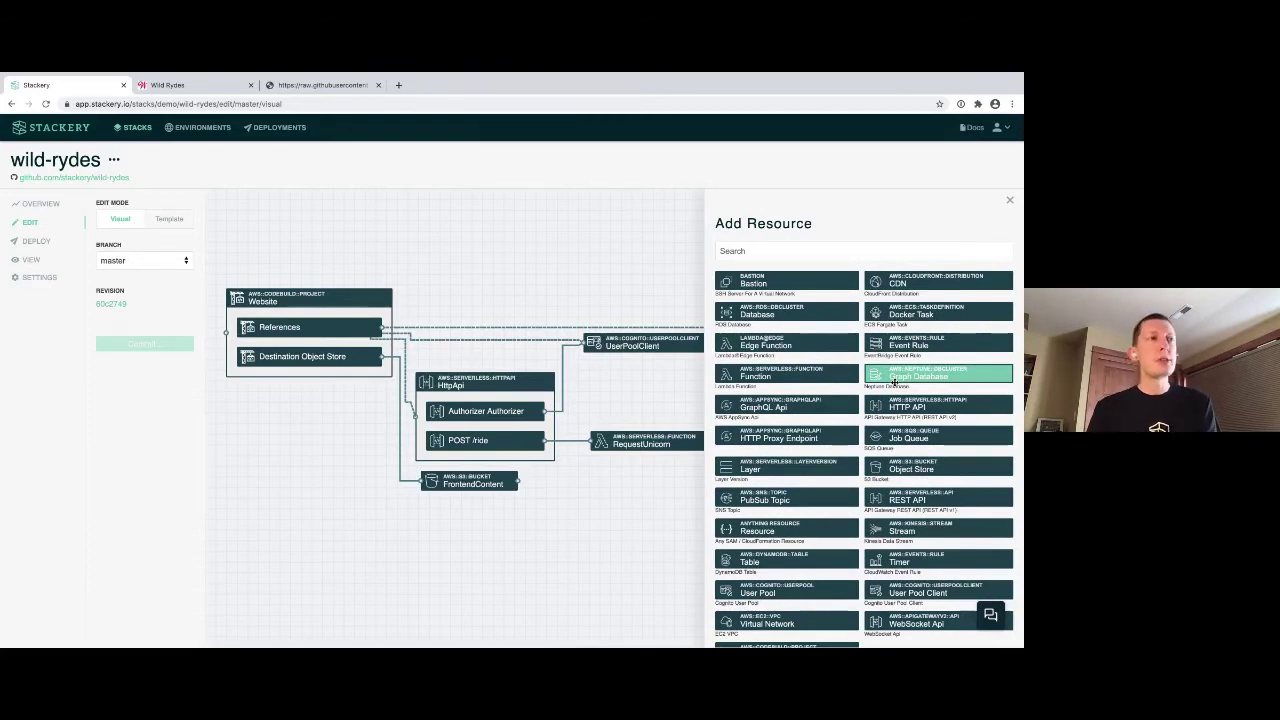
{"action": "scroll", "coordinate": [895, 485], "scroll_direction": "down", "scroll_amount": 1}
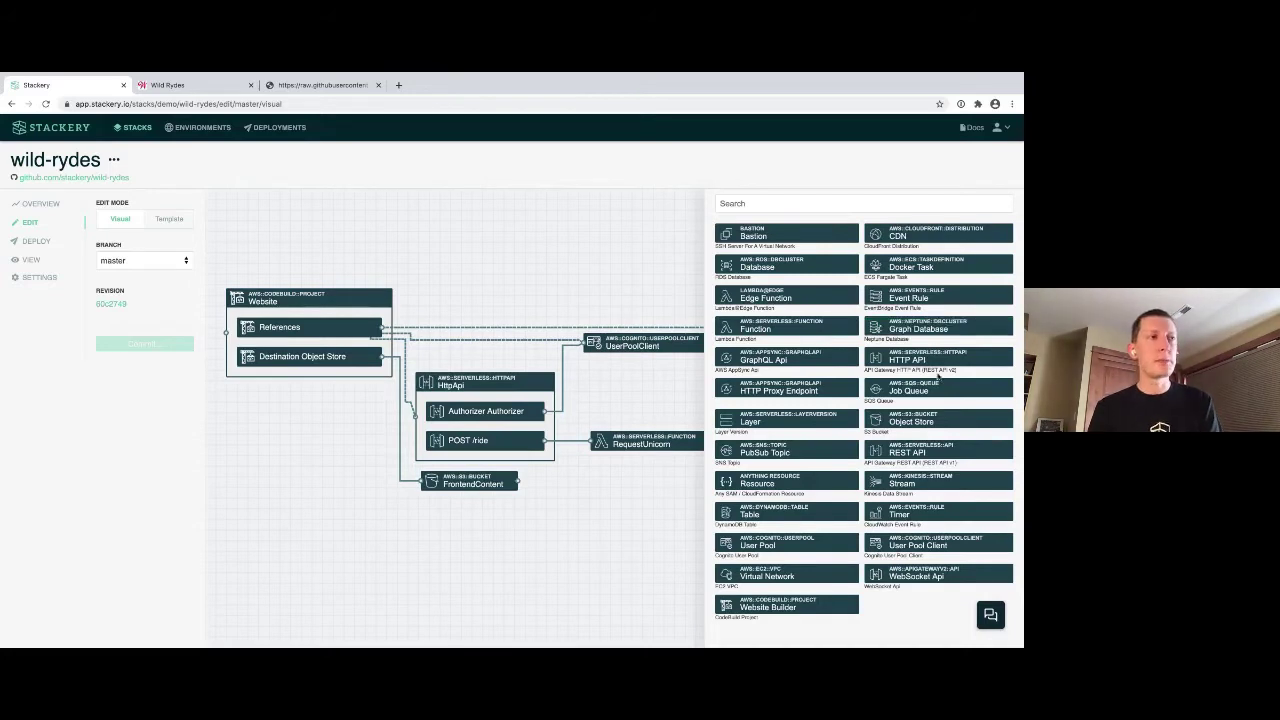
{"action": "left_click_drag", "start_coordinate": [918, 392], "coordinate": [839, 508]}
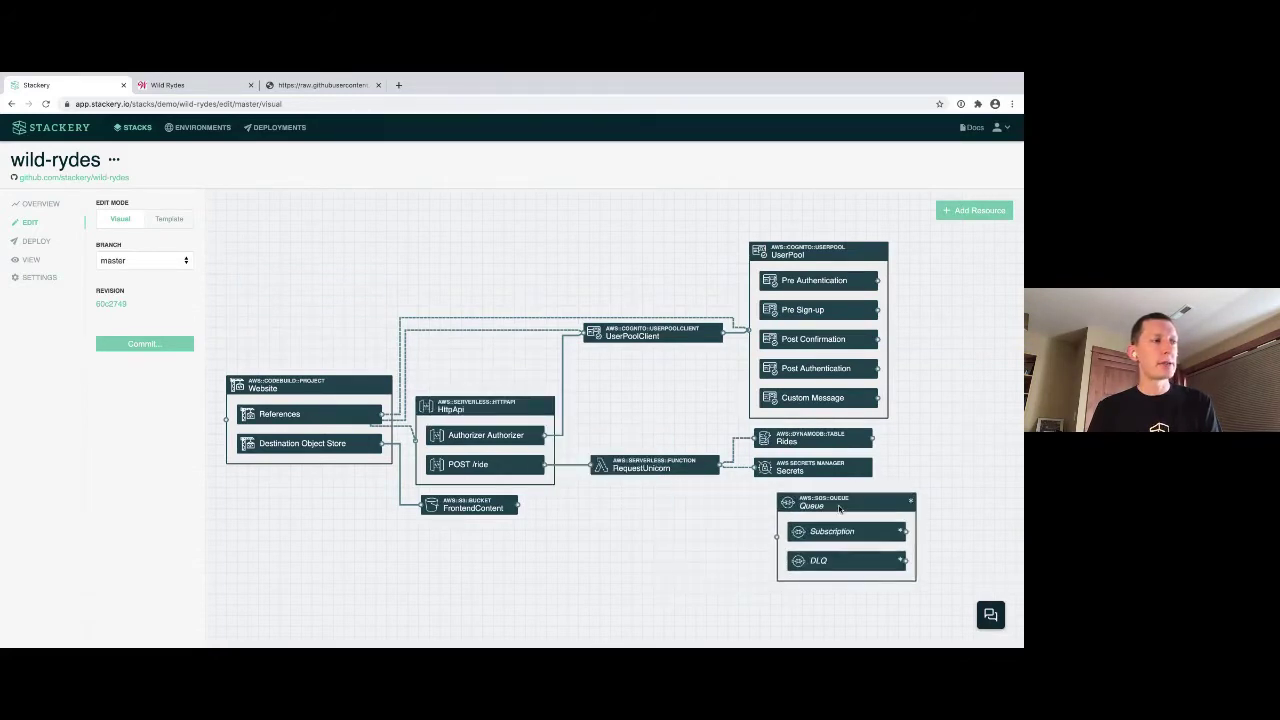
{"action": "left_click_drag", "start_coordinate": [719, 467], "coordinate": [777, 541]}
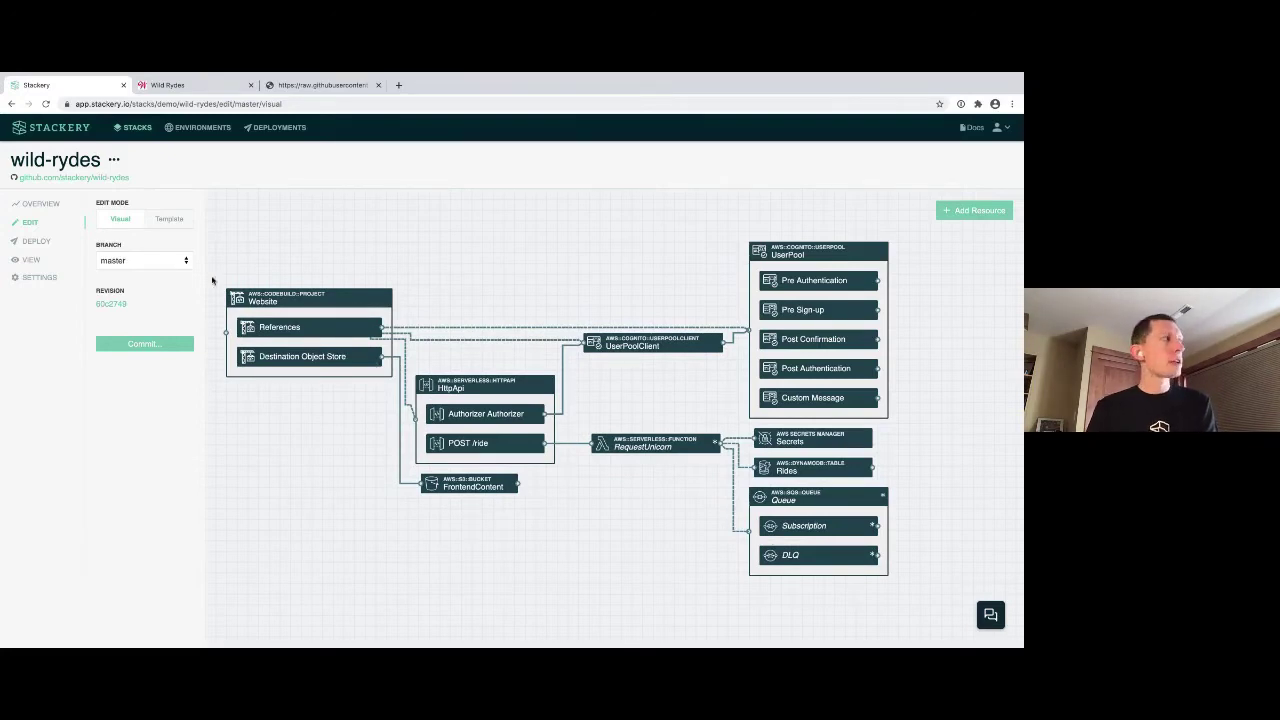
Show the stack's template code and highlight the definition of the new Queue resource
{"action": "left_click", "coordinate": [169, 218]}
{"action": "scroll", "coordinate": [352, 380], "scroll_direction": "down", "scroll_amount": 20}
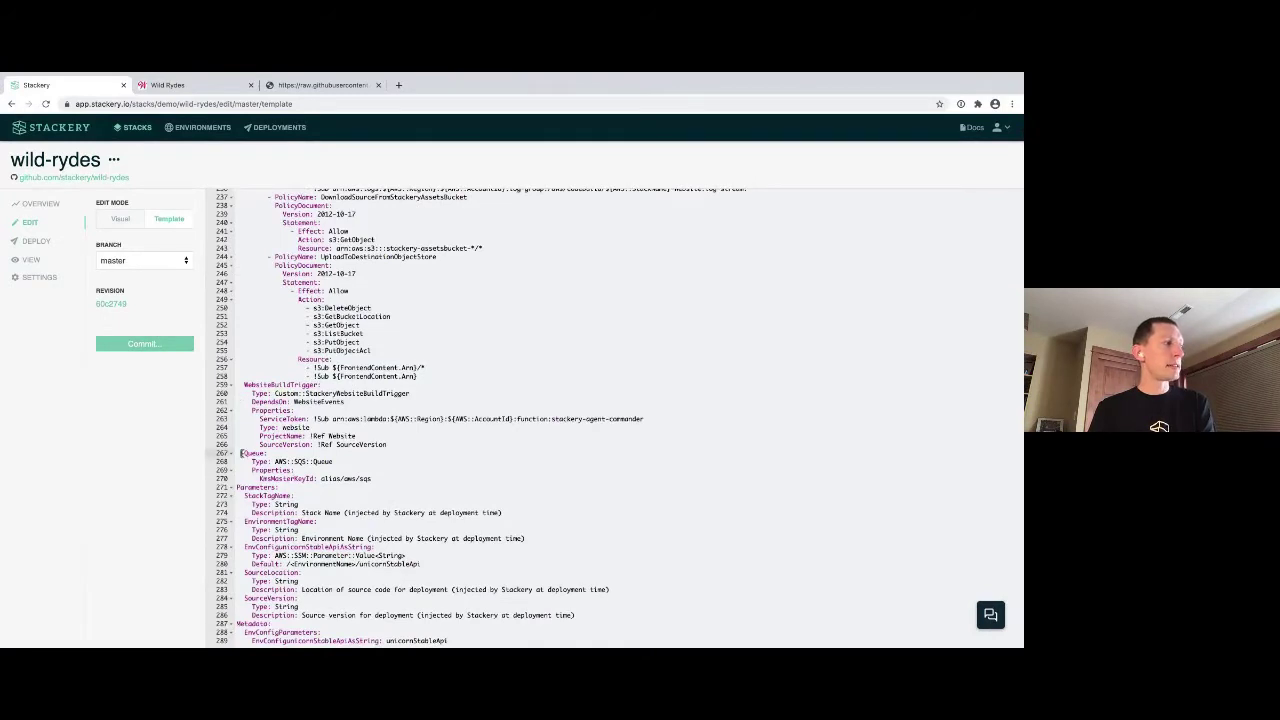
{"action": "left_click_drag", "start_coordinate": [244, 453], "coordinate": [375, 480]}
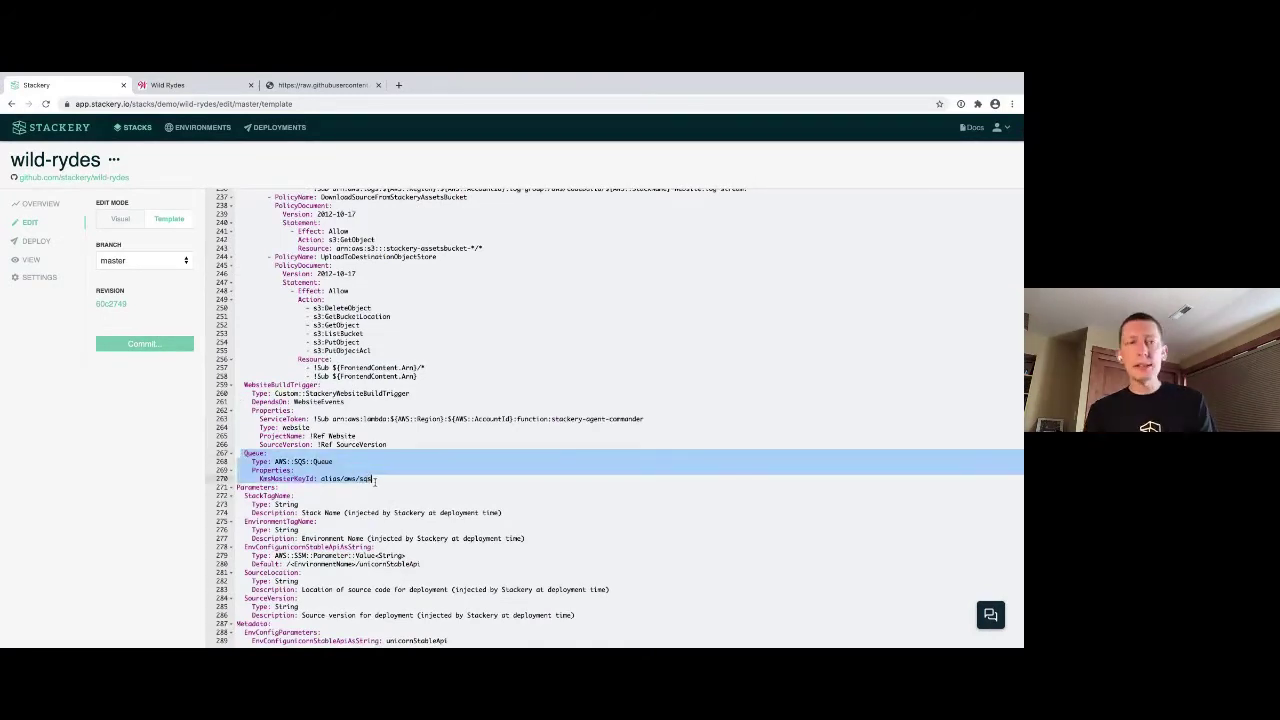
Return to the visual diagram and examine the RequestUnicorn function's queue environment variables and SQSSendMessagePolicy permission, leaving them unchanged
{"action": "left_click", "coordinate": [121, 220]}
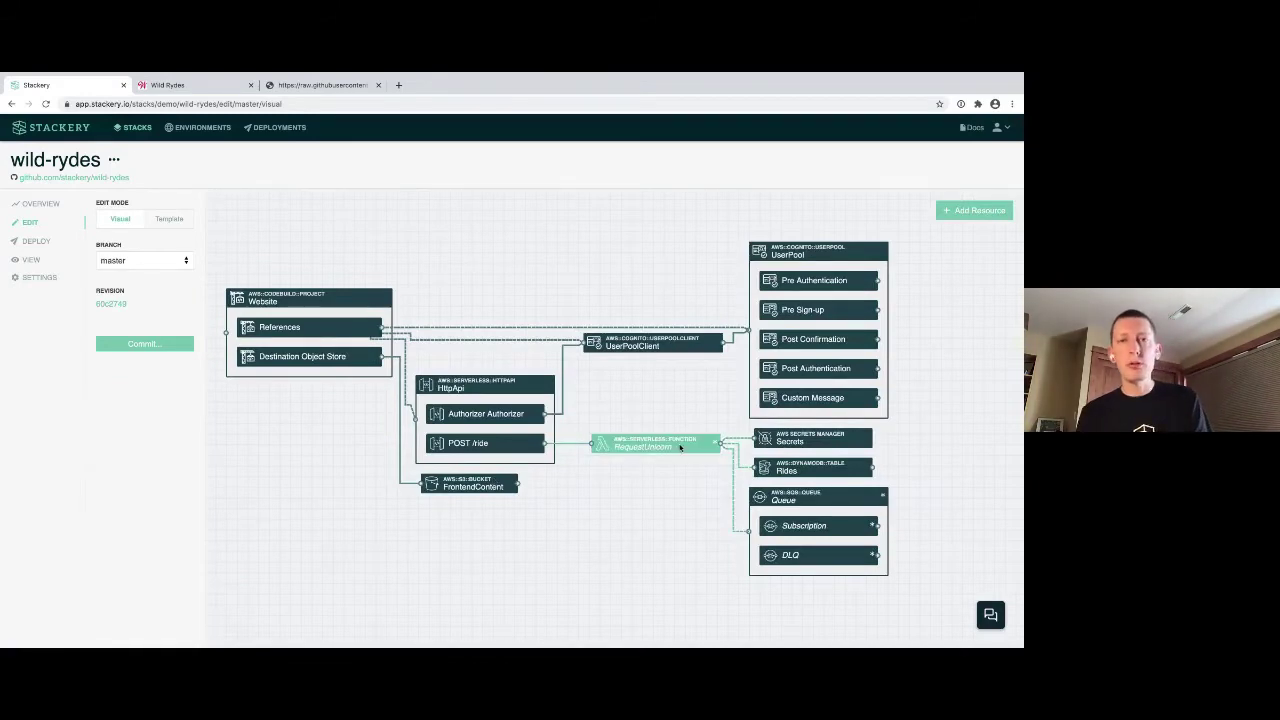
{"action": "left_click", "coordinate": [680, 447]}
{"action": "scroll", "coordinate": [823, 497], "scroll_direction": "down", "scroll_amount": 10}
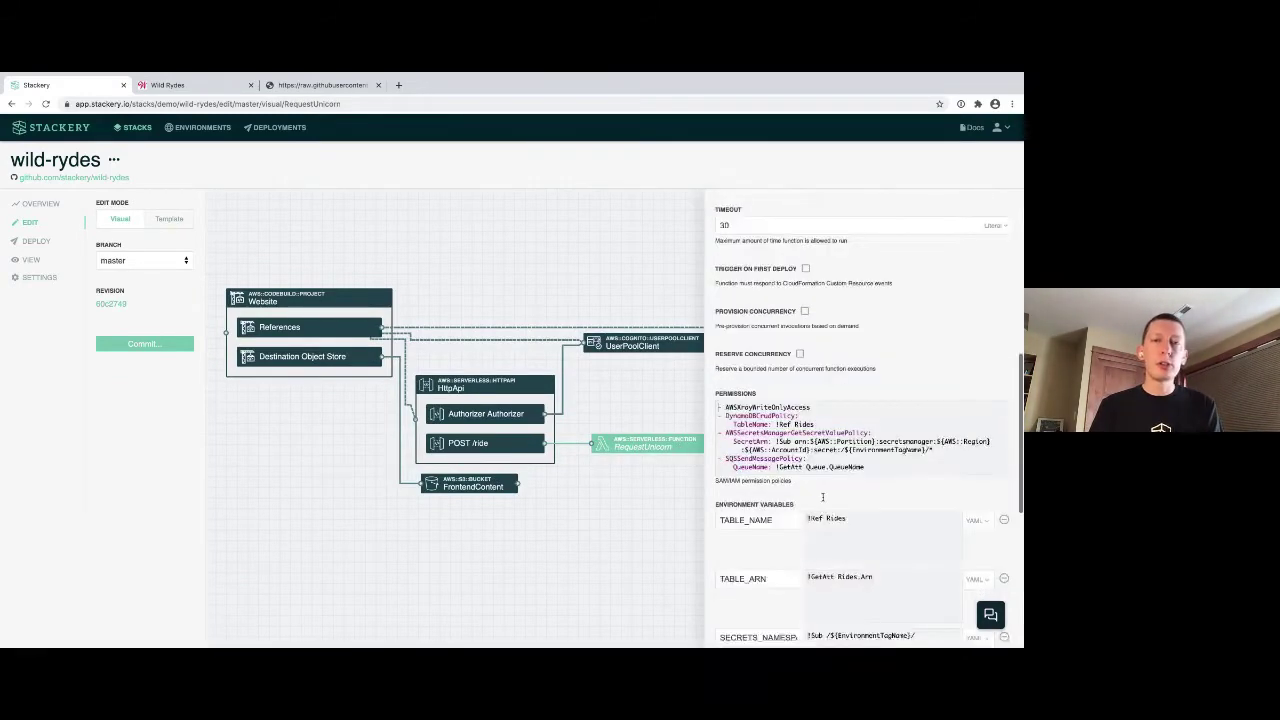
{"action": "left_click_drag", "start_coordinate": [769, 461], "coordinate": [721, 467]}
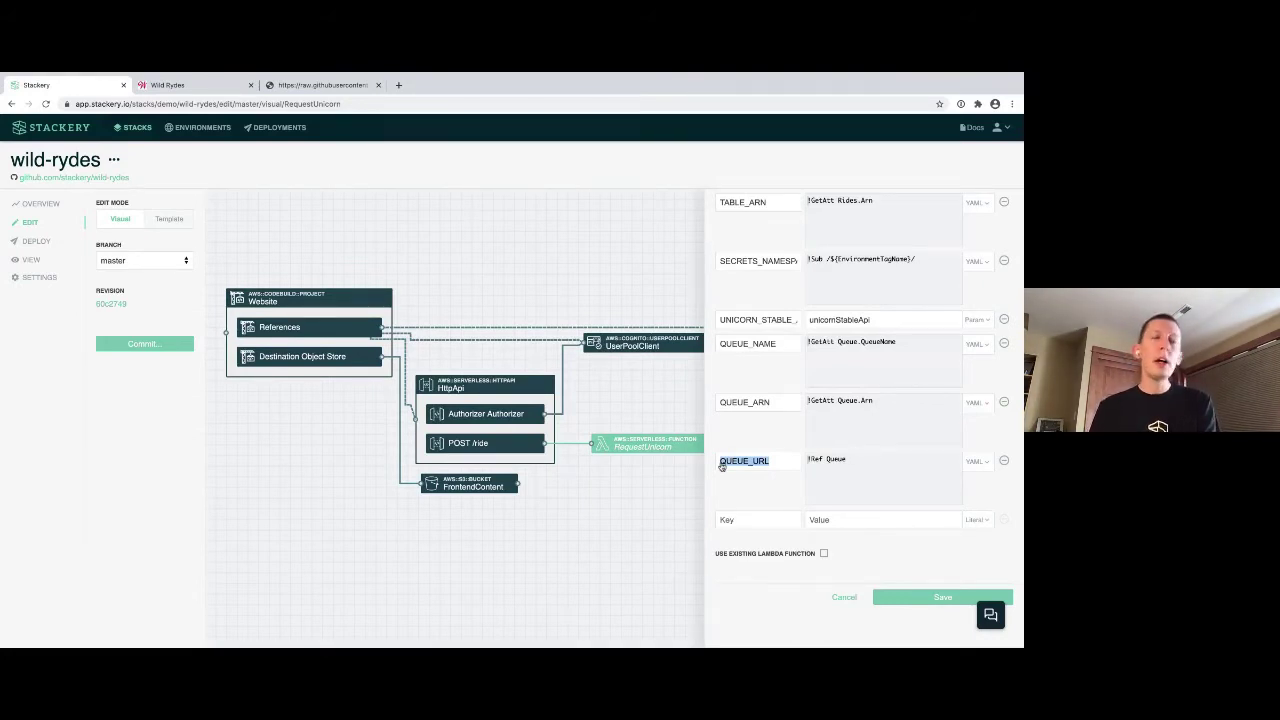
{"action": "scroll", "coordinate": [760, 432], "scroll_direction": "up", "scroll_amount": 3}
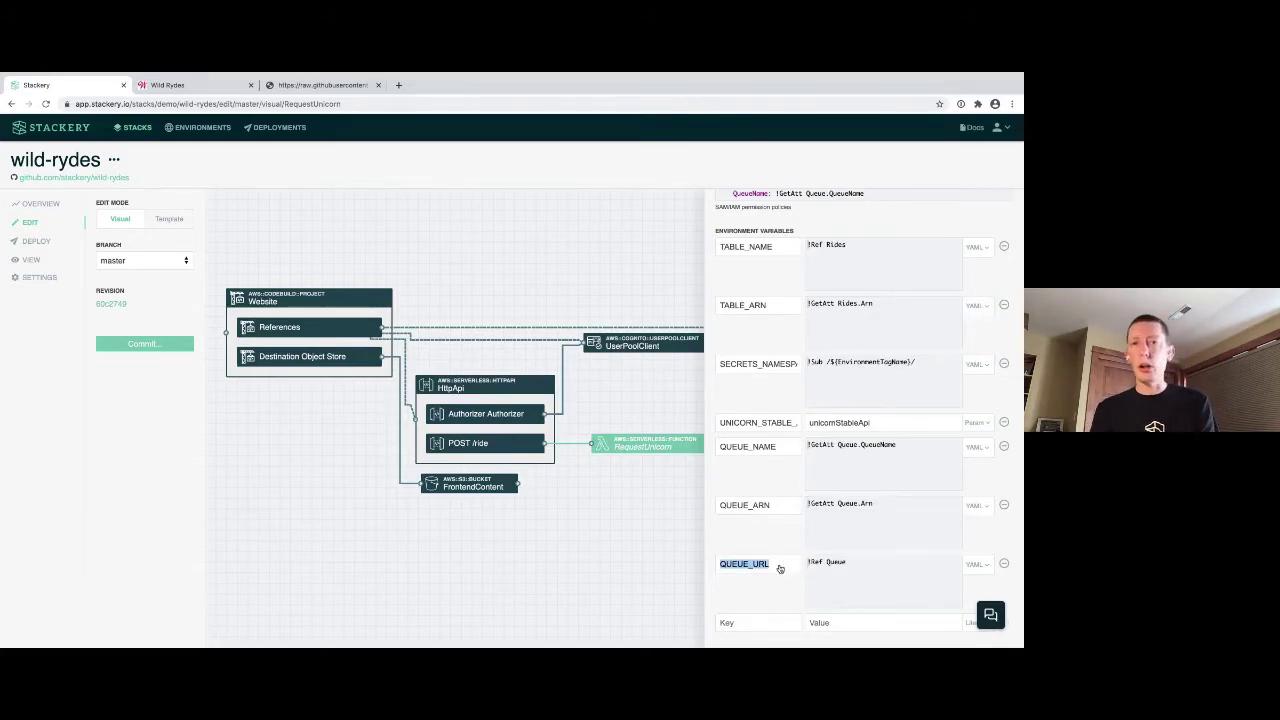
{"action": "scroll", "coordinate": [779, 568], "scroll_direction": "up", "scroll_amount": 5}
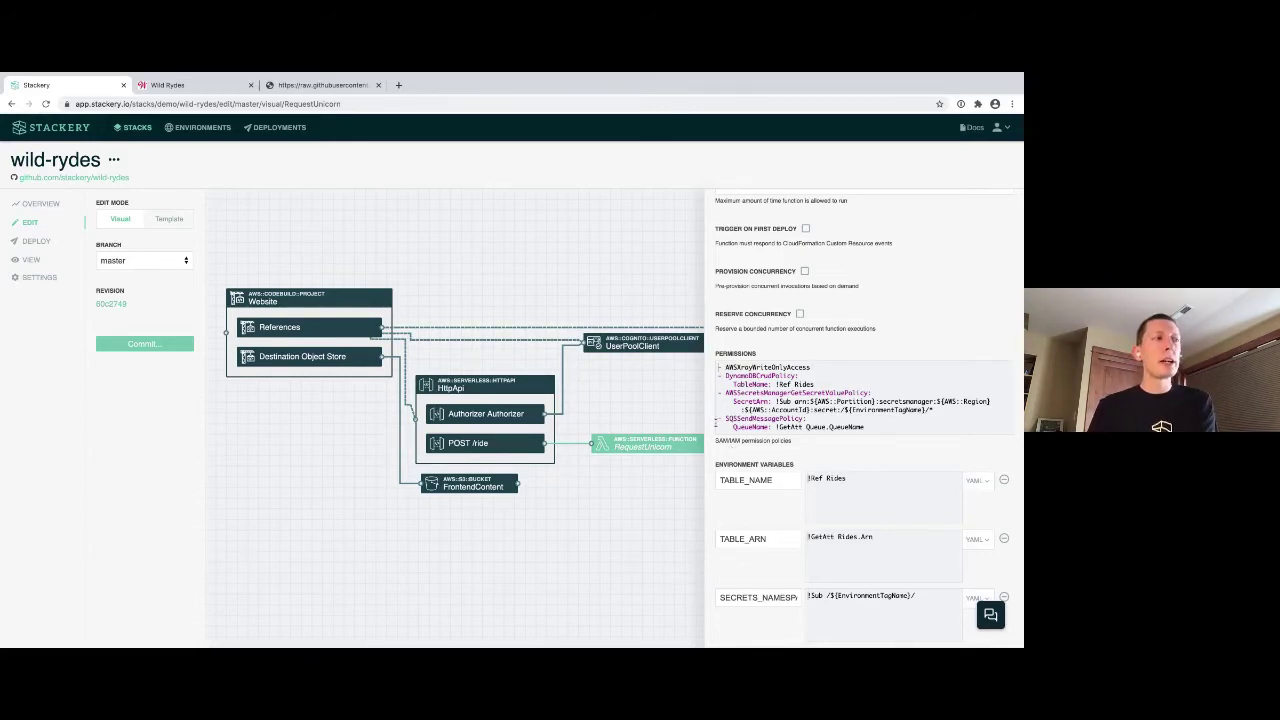
{"action": "left_click_drag", "start_coordinate": [717, 418], "coordinate": [876, 426]}
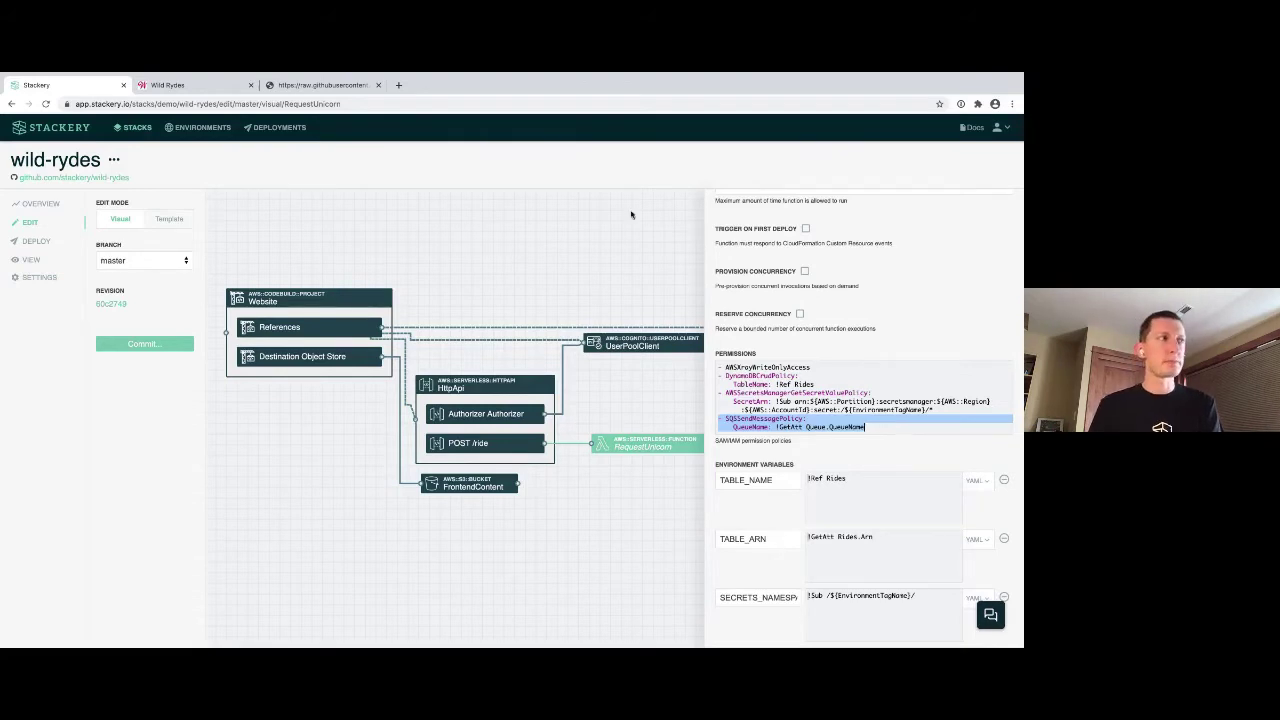
{"action": "left_click", "coordinate": [606, 230]}
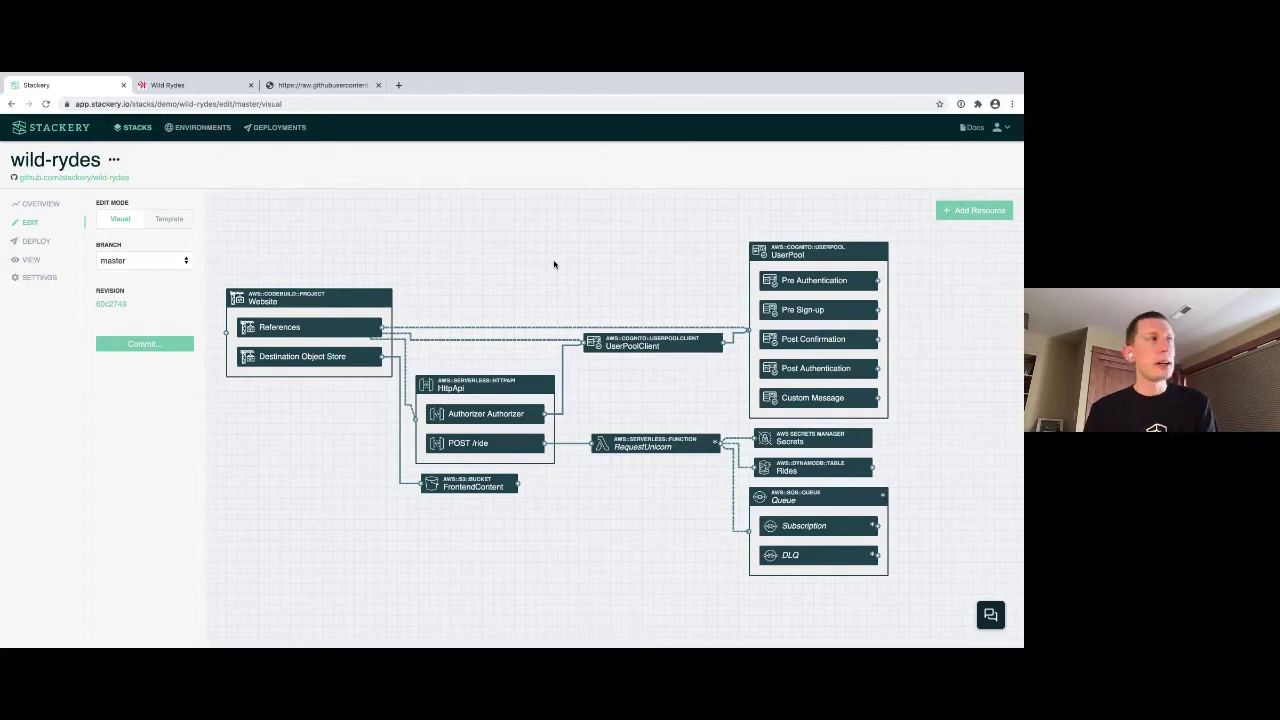
Look through the template code again down to the Queue, Parameters and Metadata sections
{"action": "left_click", "coordinate": [166, 221]}
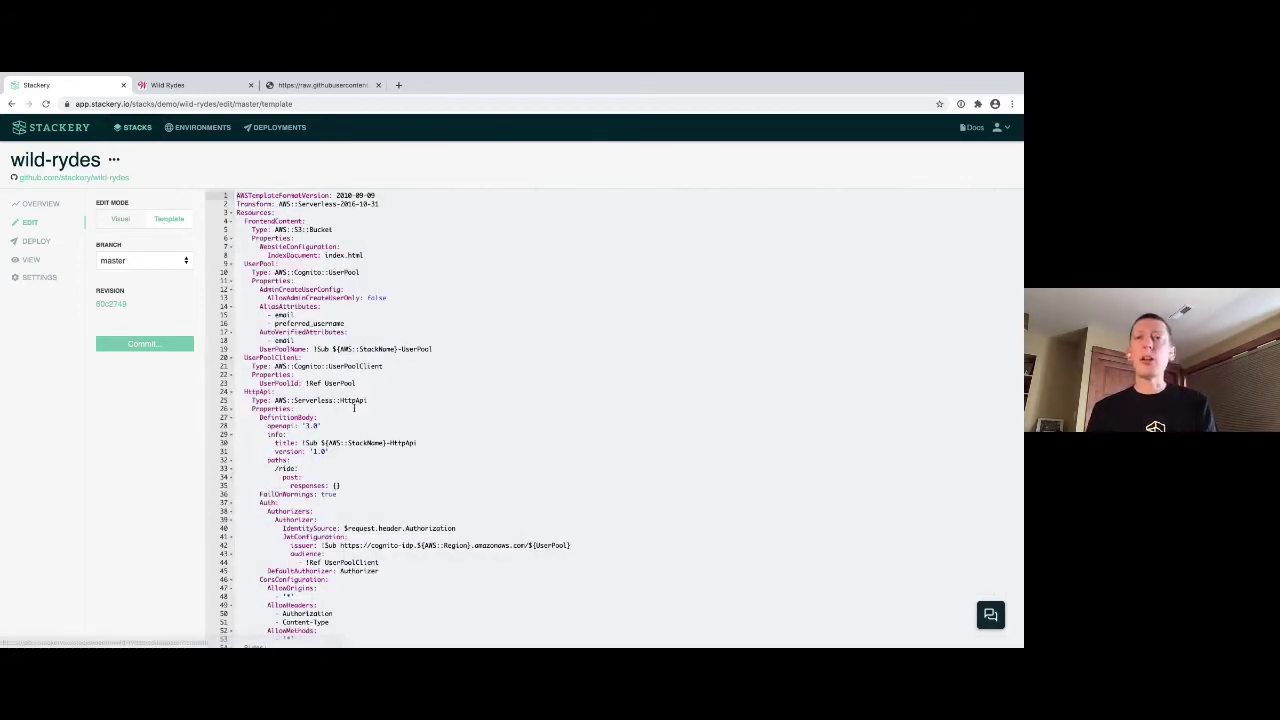
{"action": "scroll", "coordinate": [353, 407], "scroll_direction": "down", "scroll_amount": 20}
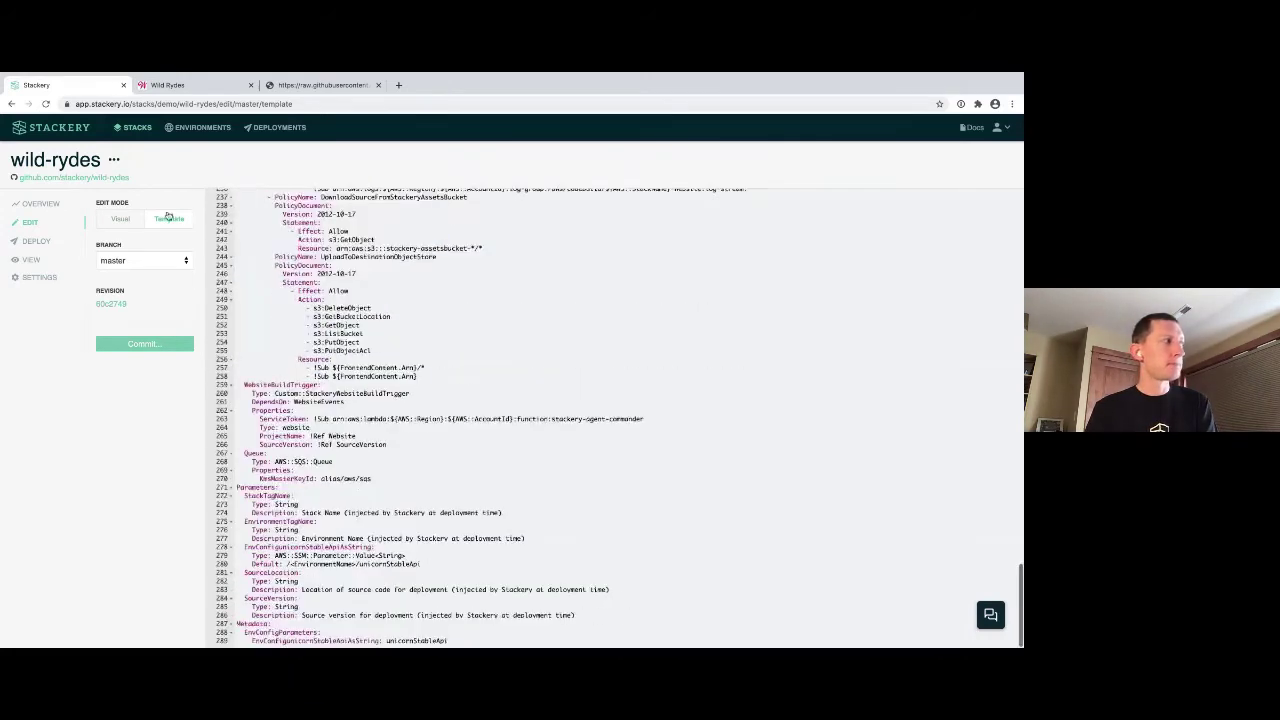
Return to the stack's visual diagram and look over the catalogue of resource types that can be added
{"action": "left_click", "coordinate": [121, 222]}
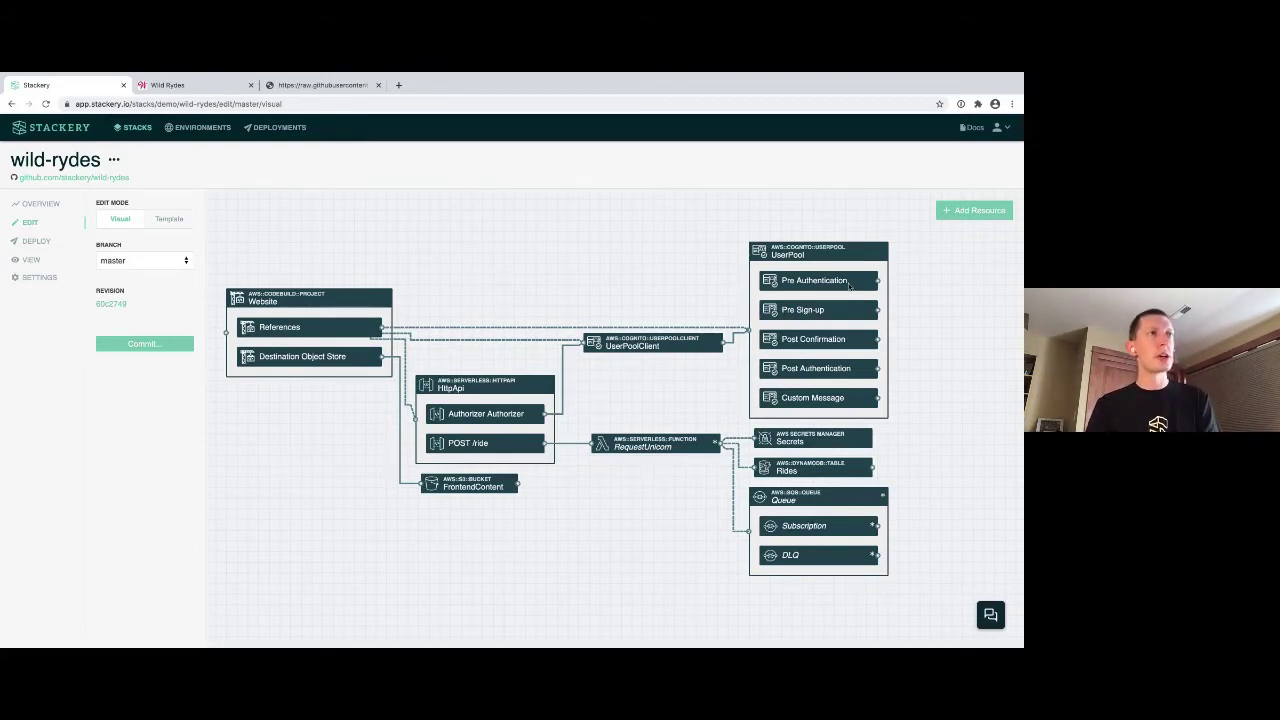
{"action": "left_click", "coordinate": [963, 212]}
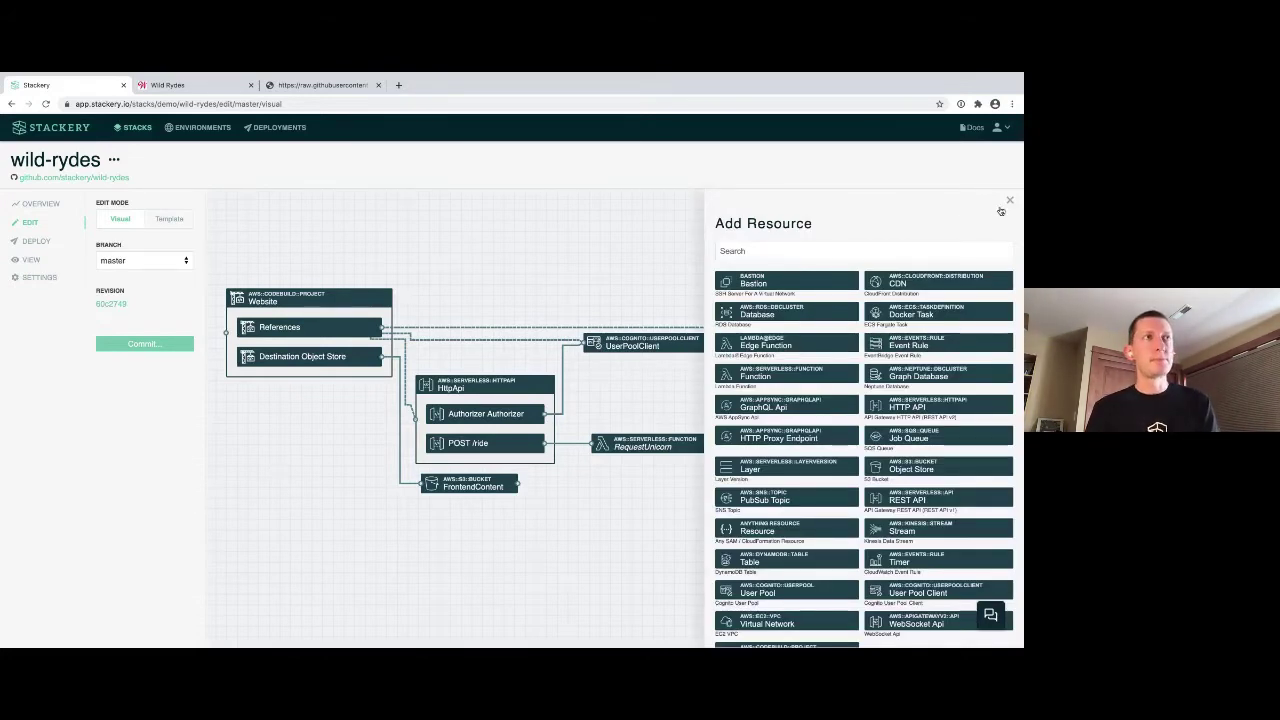
{"action": "left_click", "coordinate": [1008, 201]}
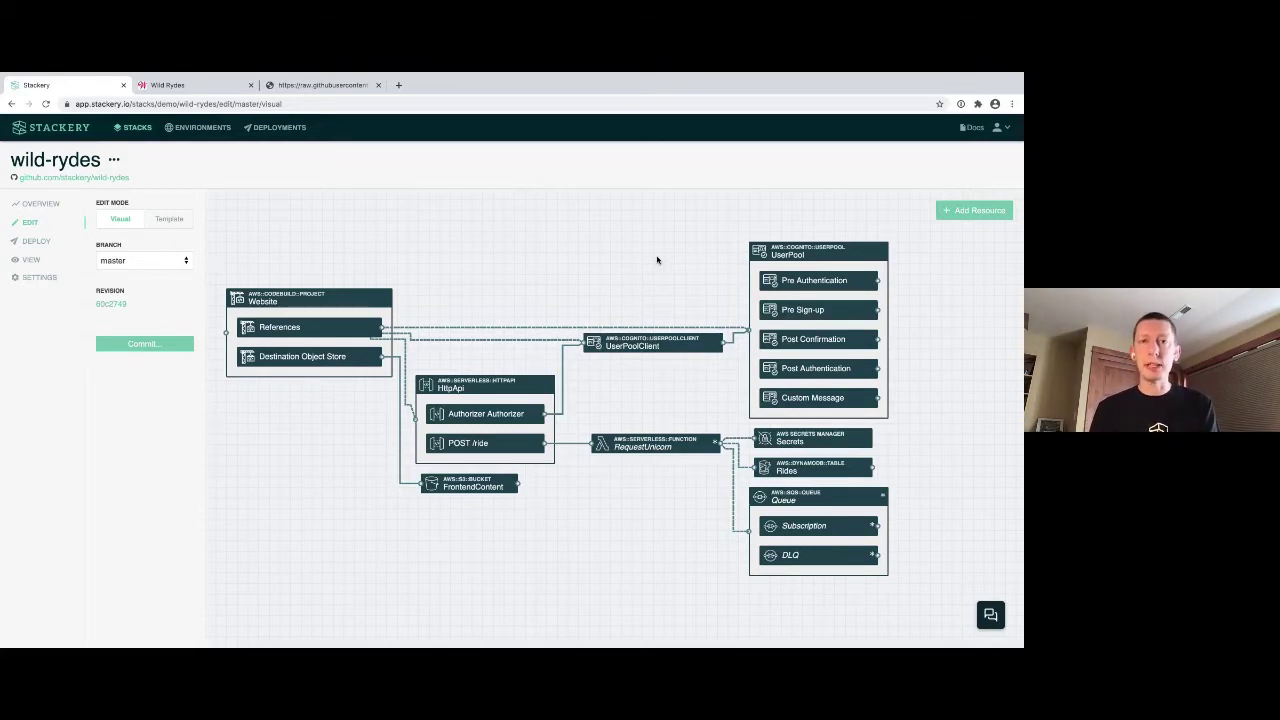
Look through the raw aws-connected-vehicle-solution template on GitHub from the end back to its beginning
{"action": "left_click", "coordinate": [326, 91]}
{"action": "scroll", "coordinate": [321, 270], "scroll_direction": "up", "scroll_amount": 5}
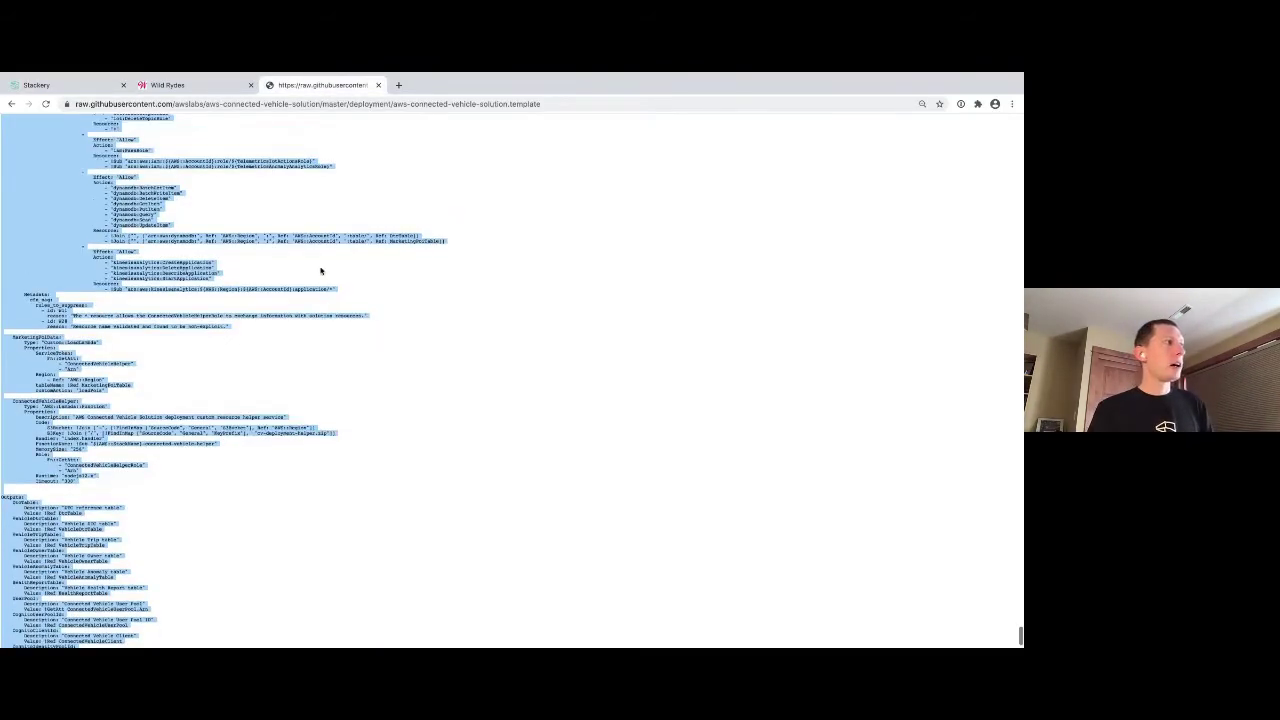
{"action": "scroll", "coordinate": [321, 270], "scroll_direction": "up", "scroll_amount": 10}
{"action": "scroll", "coordinate": [320, 270], "scroll_direction": "up", "scroll_amount": 20}
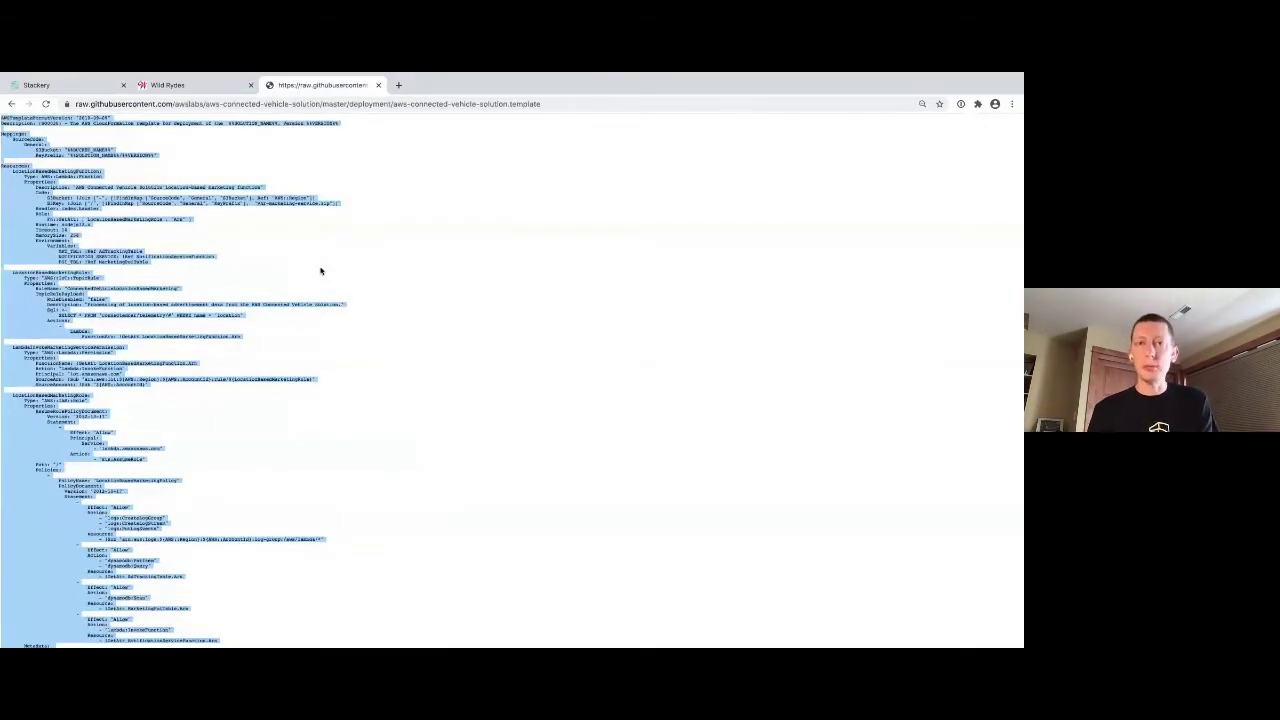
Replace the entire wild-rydes template code with the copied aws-connected-vehicle-solution template and display it as a visual diagram
{"action": "left_click", "coordinate": [78, 90]}
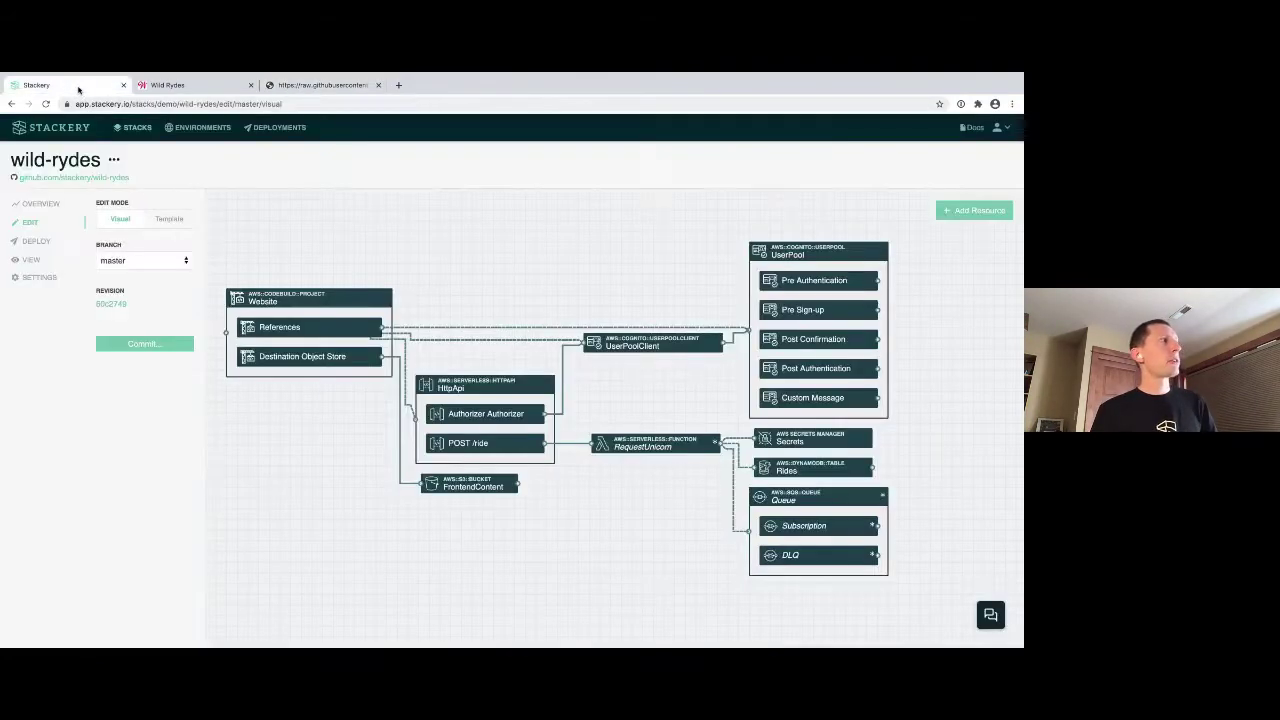
{"action": "left_click", "coordinate": [169, 218]}
{"action": "key", "text": "ctrl+a"}
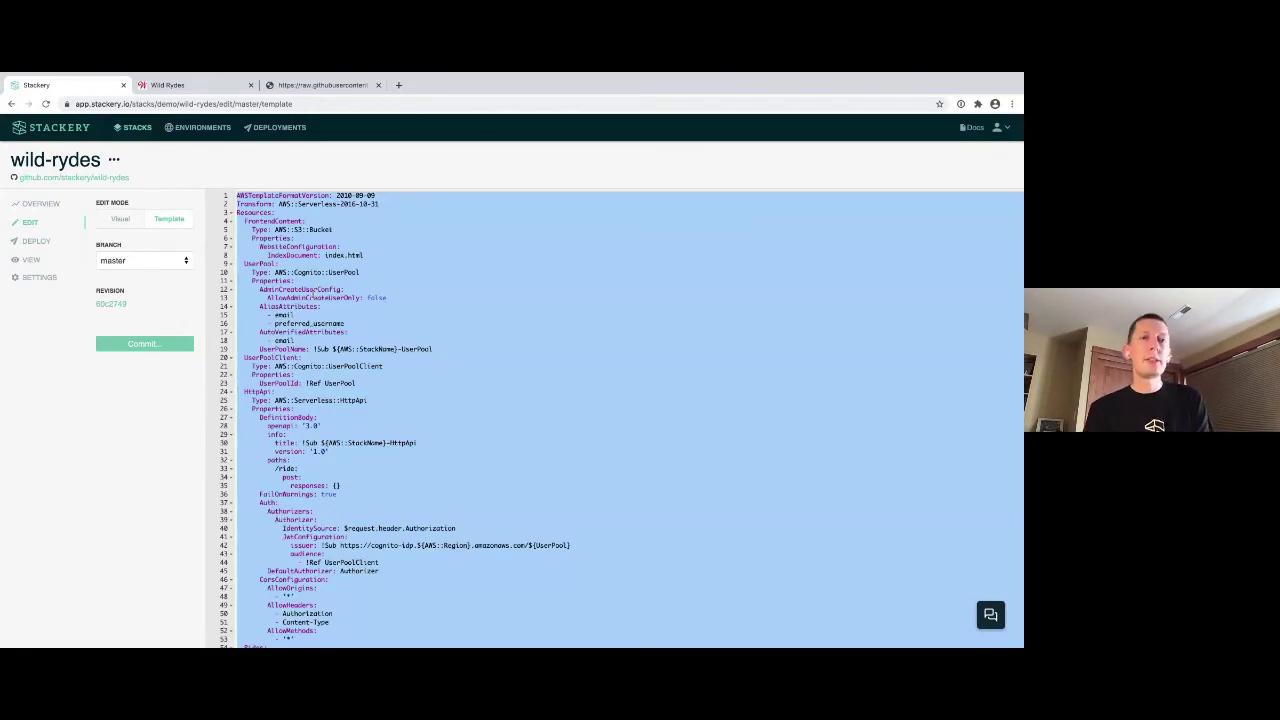
{"action": "key", "text": "ctrl+v"}
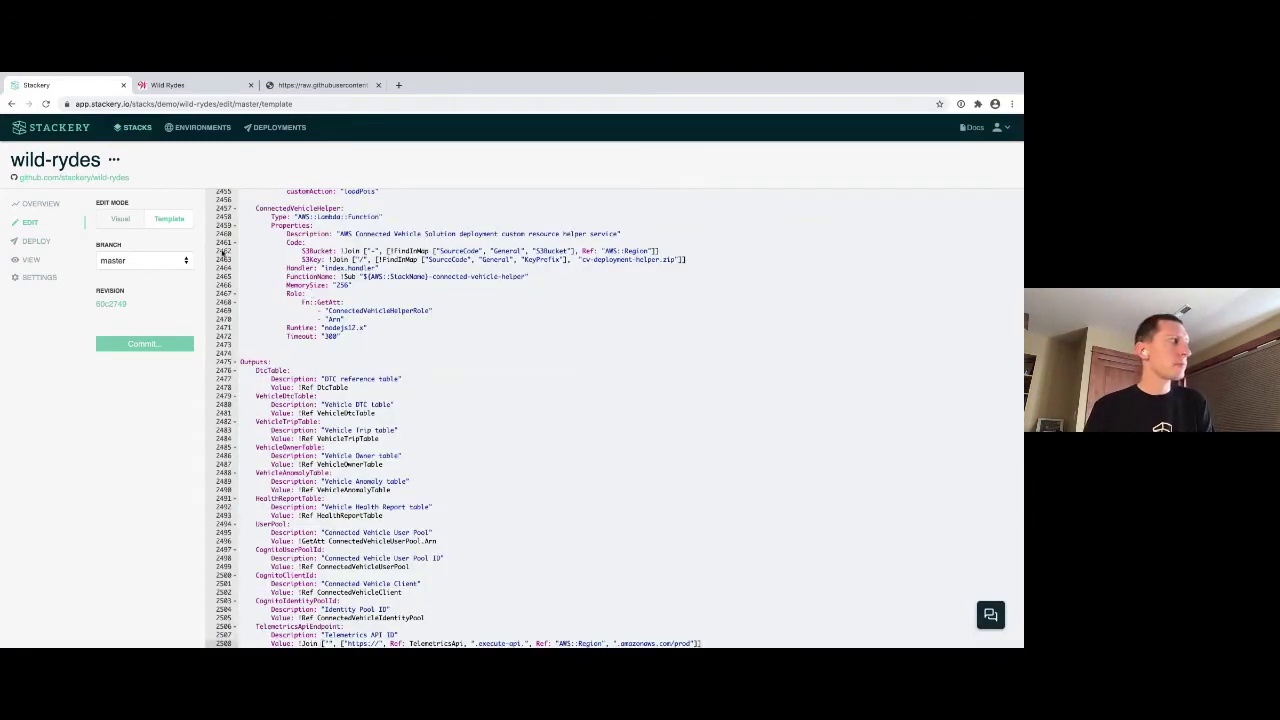
{"action": "left_click", "coordinate": [121, 220]}
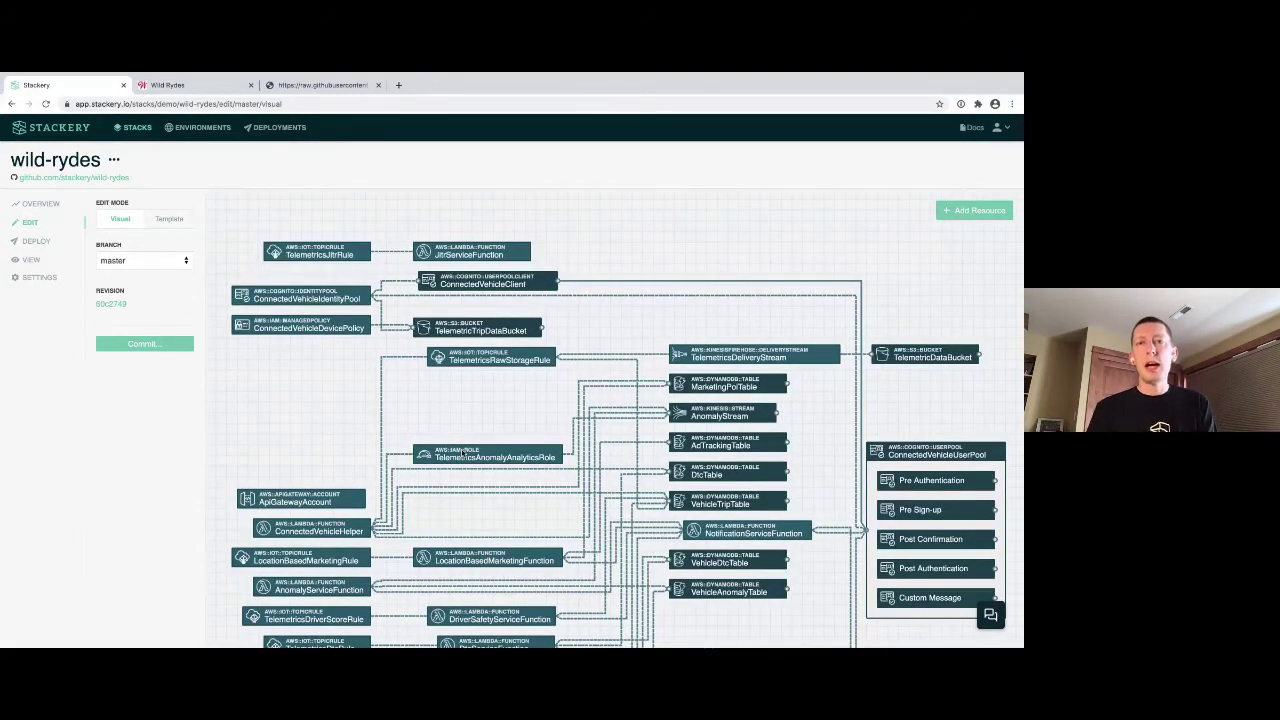
Examine the connected vehicle diagram, highlighting DtcTable's connections, and review the list of resource types available to add
{"action": "scroll", "coordinate": [462, 452], "scroll_direction": "down", "scroll_amount": 2}
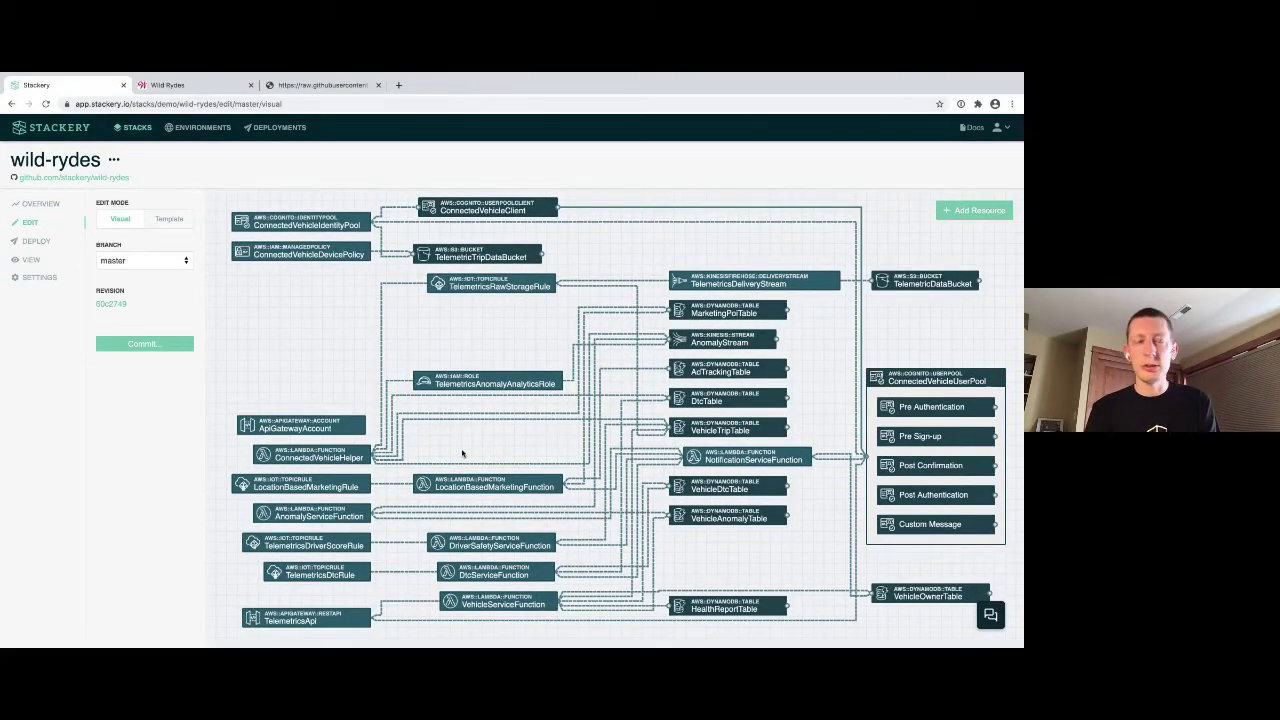
{"action": "scroll", "coordinate": [462, 452], "scroll_direction": "down", "scroll_amount": 1}
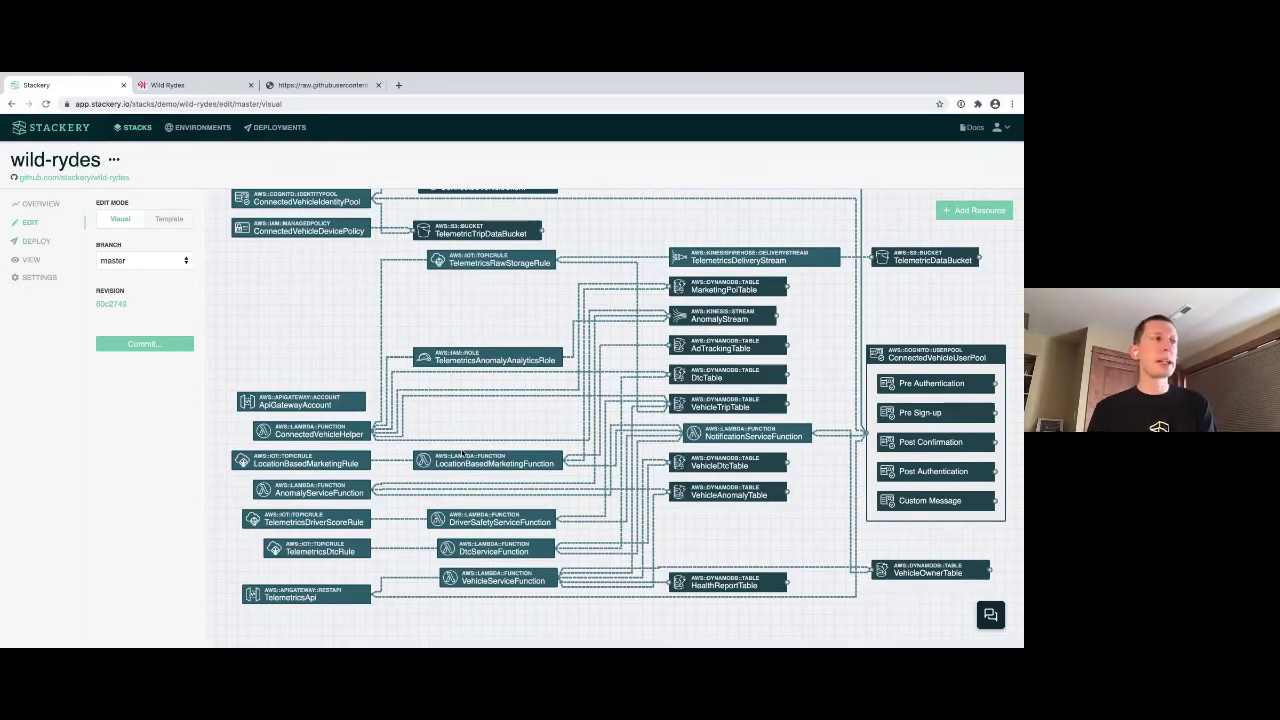
{"action": "left_click", "coordinate": [703, 377]}
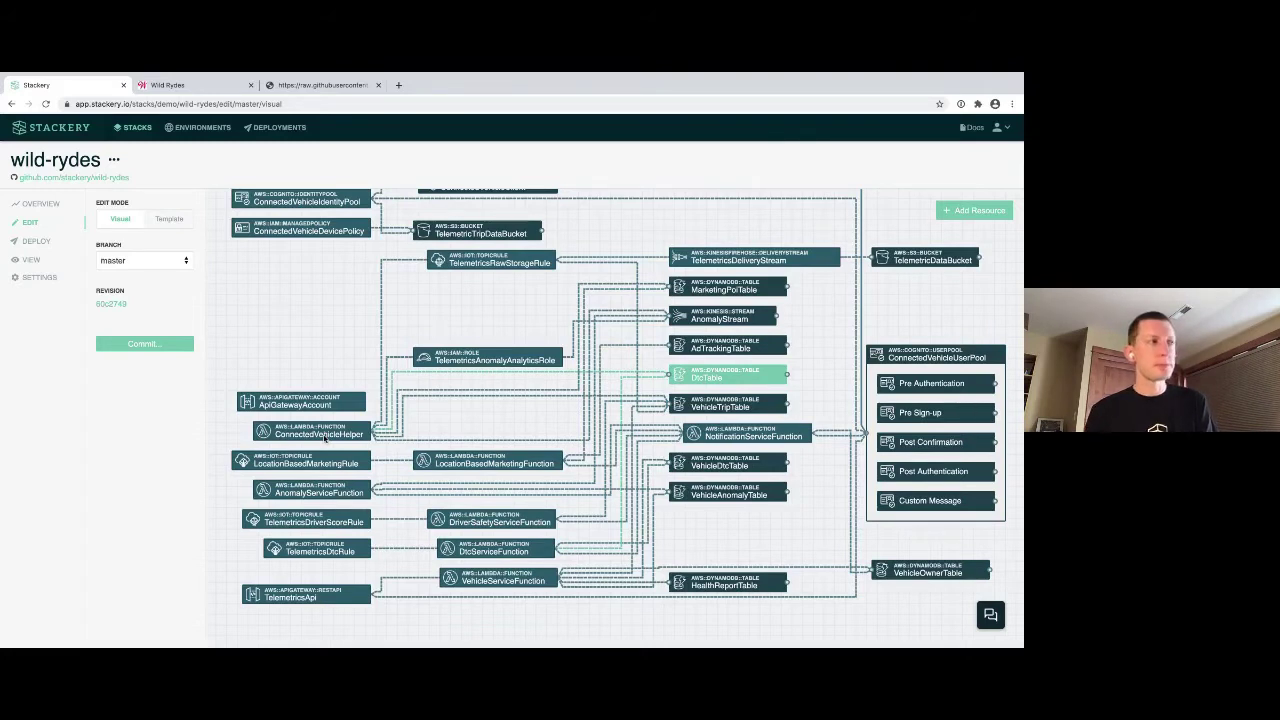
{"action": "left_click", "coordinate": [942, 212]}
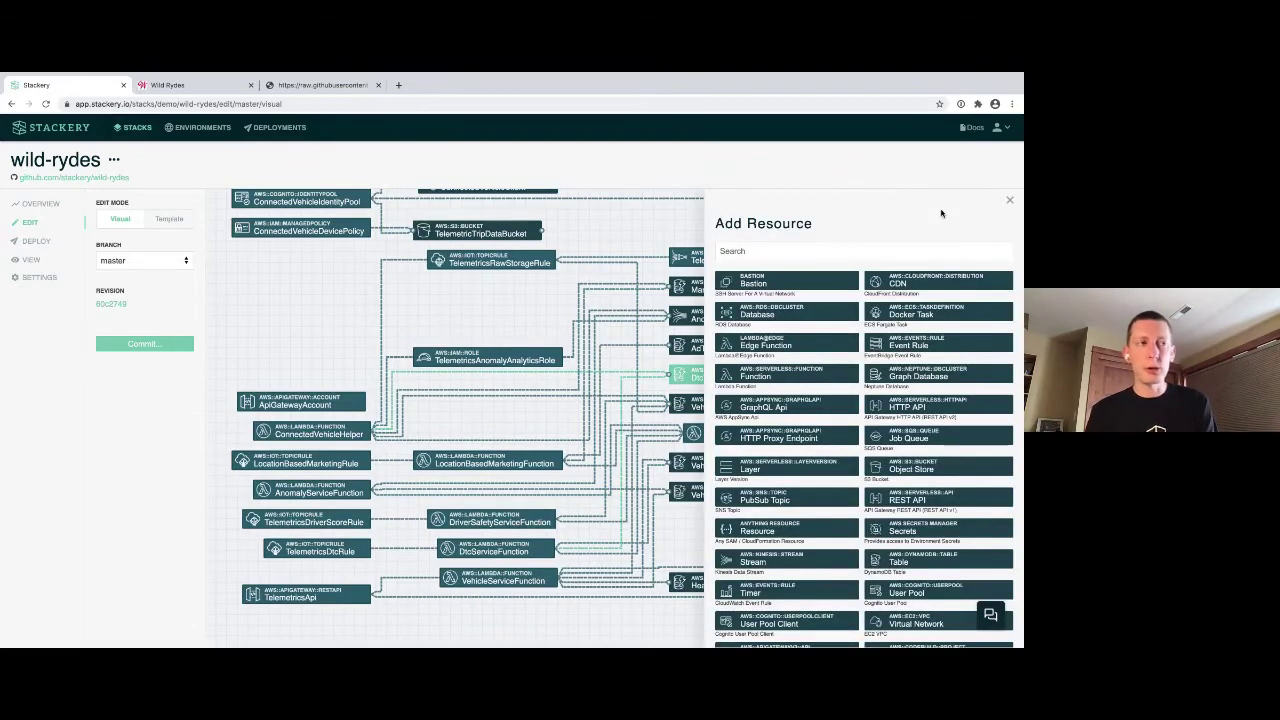
{"action": "scroll", "coordinate": [908, 366], "scroll_direction": "down", "scroll_amount": 1}
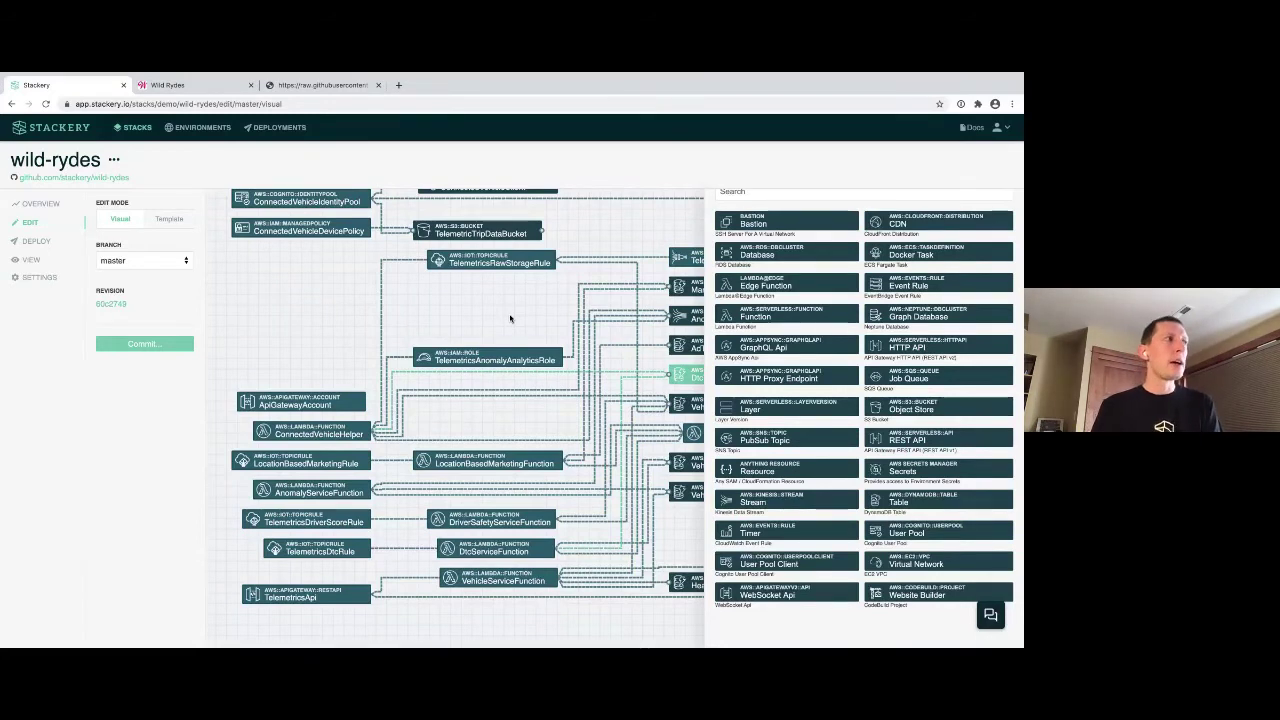
{"action": "left_click", "coordinate": [510, 318]}
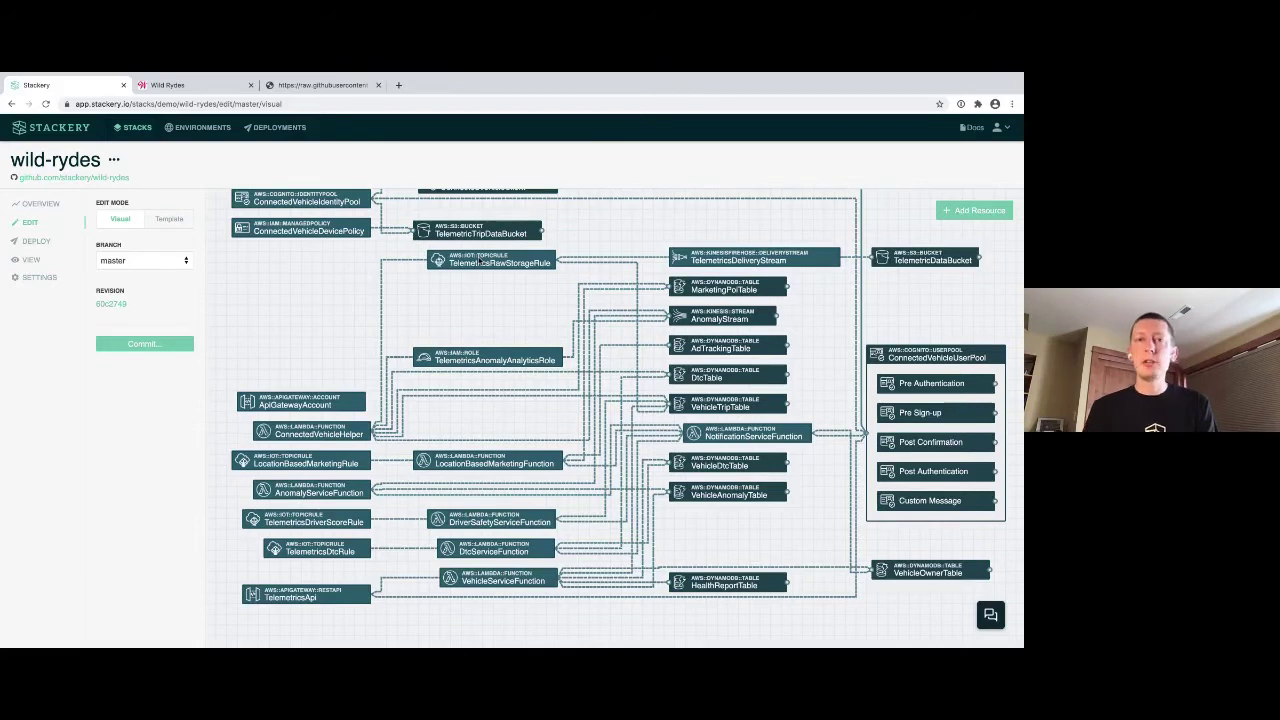
Open the TelemetricsRawStorageRule resource group and highlight its topic rule definition and the RoleArn reference
{"action": "left_click", "coordinate": [480, 259]}
{"action": "double_click", "coordinate": [480, 259]}
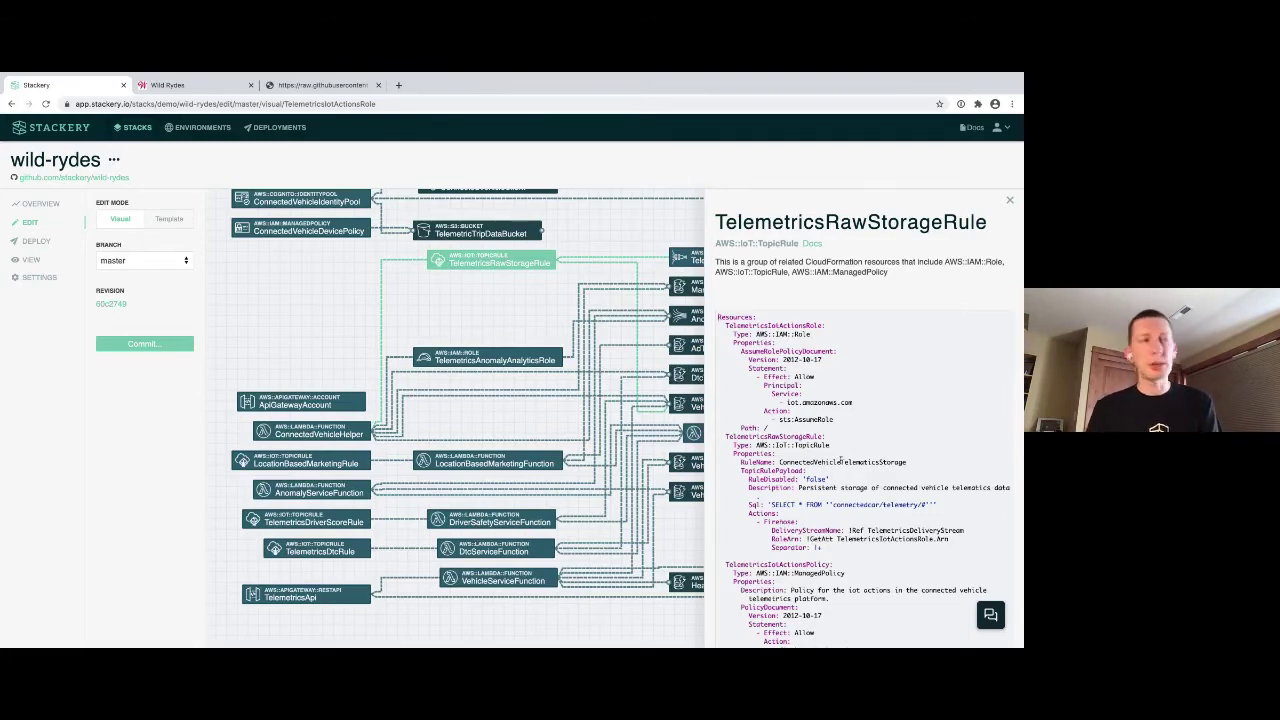
{"action": "scroll", "coordinate": [744, 362], "scroll_direction": "down", "scroll_amount": 2}
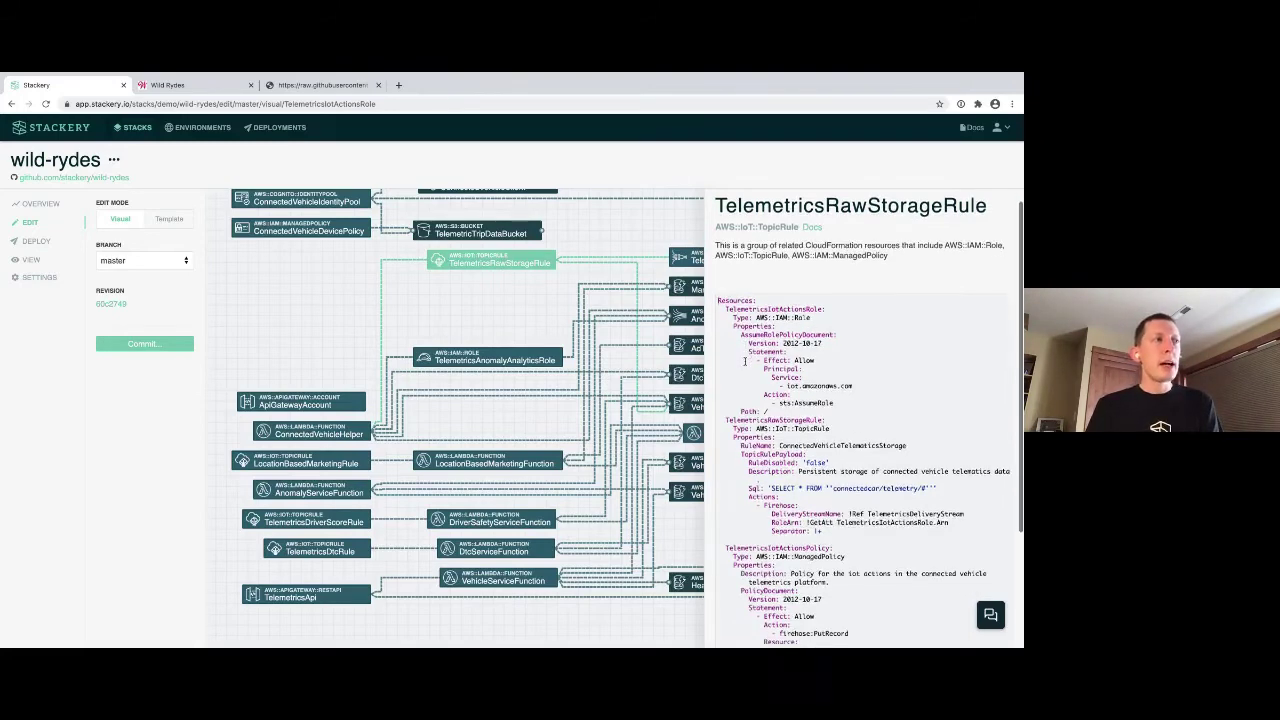
{"action": "scroll", "coordinate": [744, 356], "scroll_direction": "down", "scroll_amount": 1}
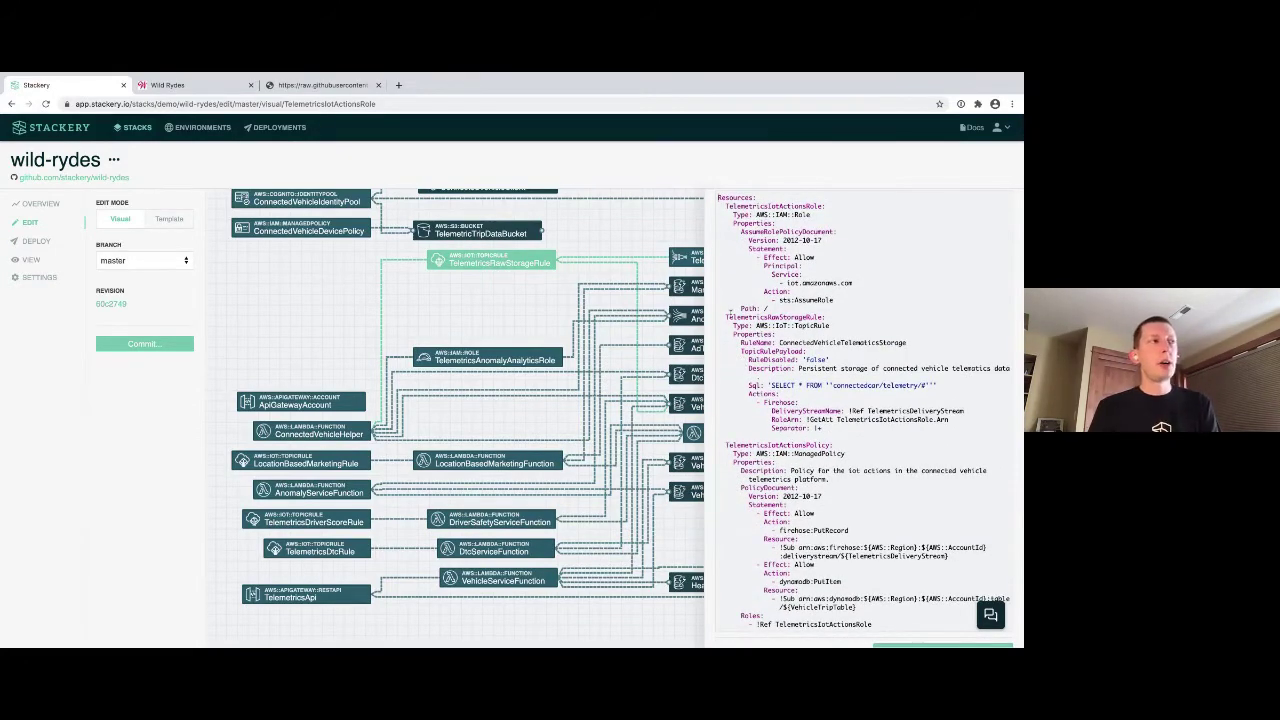
{"action": "left_click_drag", "start_coordinate": [729, 312], "coordinate": [841, 430]}
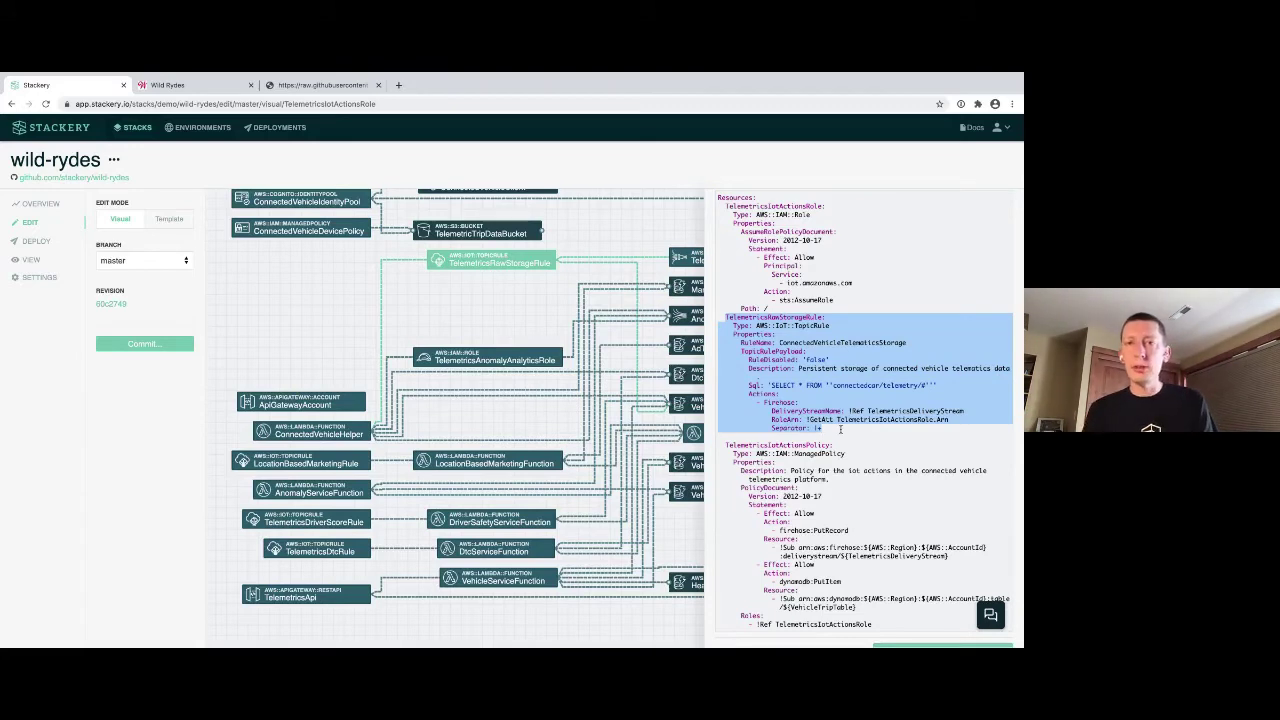
{"action": "left_click", "coordinate": [771, 419]}
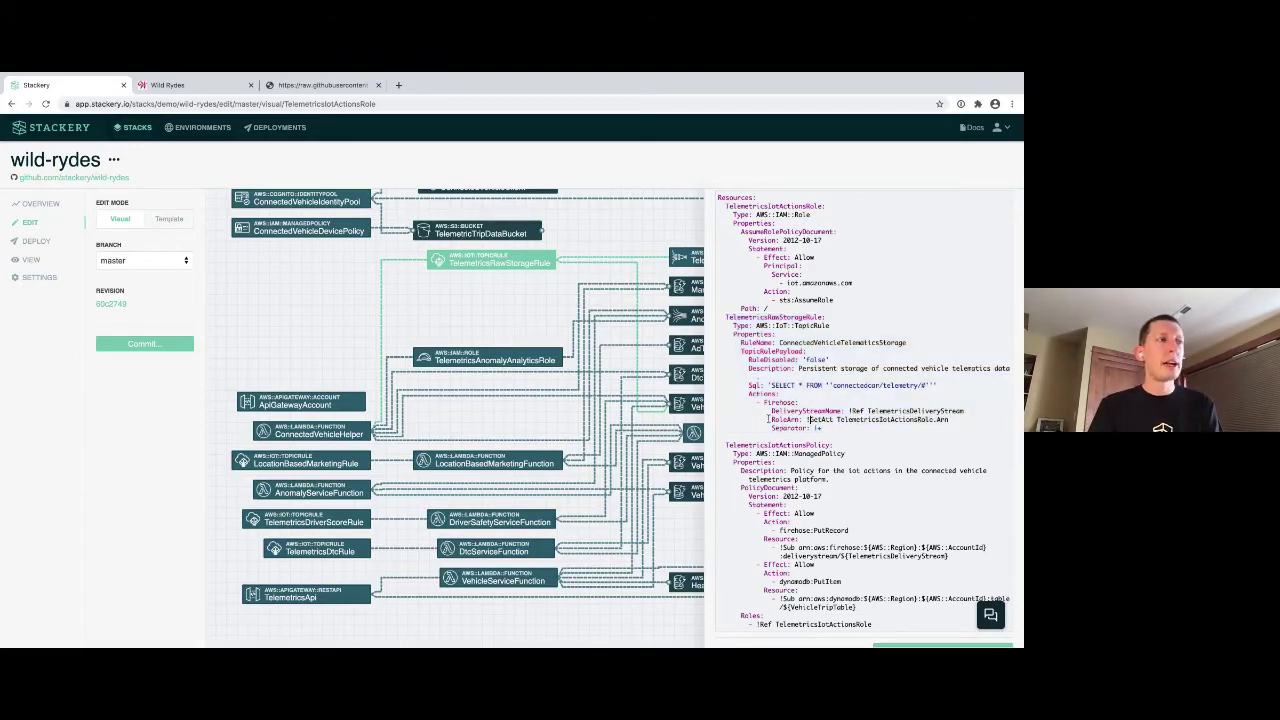
{"action": "left_click_drag", "start_coordinate": [771, 419], "coordinate": [948, 420]}
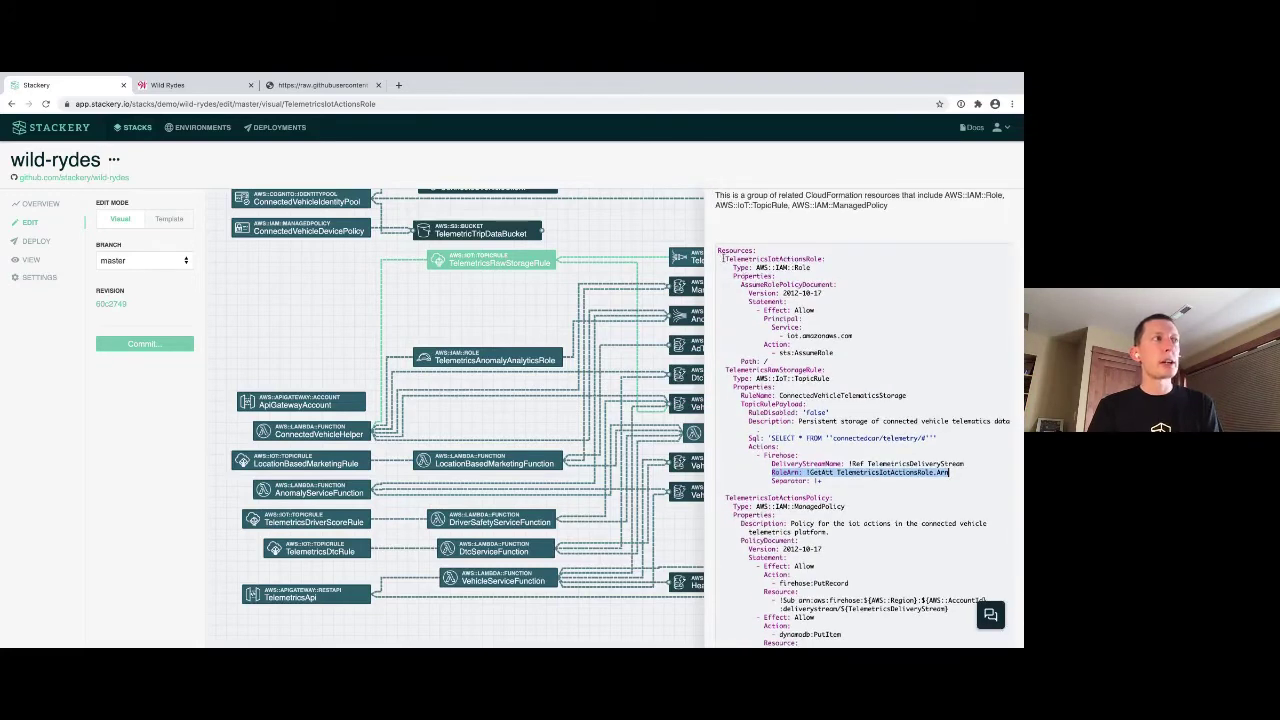
Highlight the TelemetricsIotActionsRole and TelemetricsIotActionsPolicy definitions, and close the resource details without saving
{"action": "left_click_drag", "start_coordinate": [720, 258], "coordinate": [768, 361]}
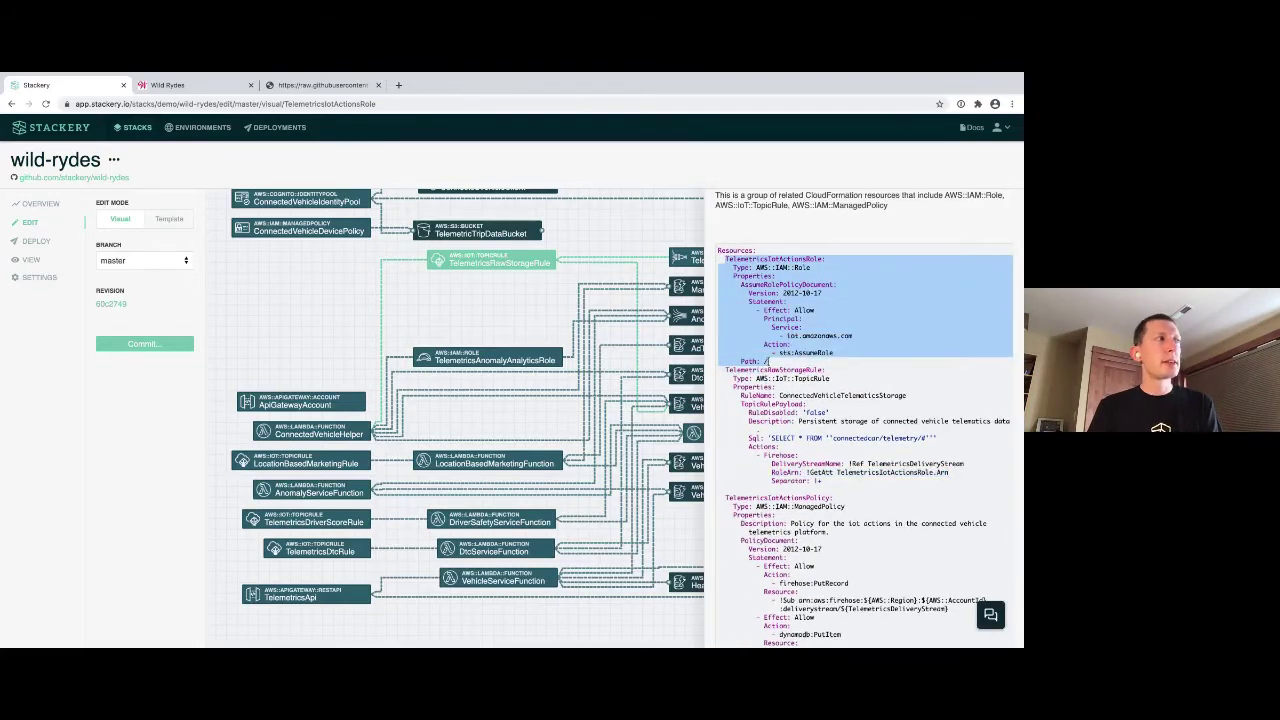
{"action": "scroll", "coordinate": [822, 433], "scroll_direction": "down", "scroll_amount": 2}
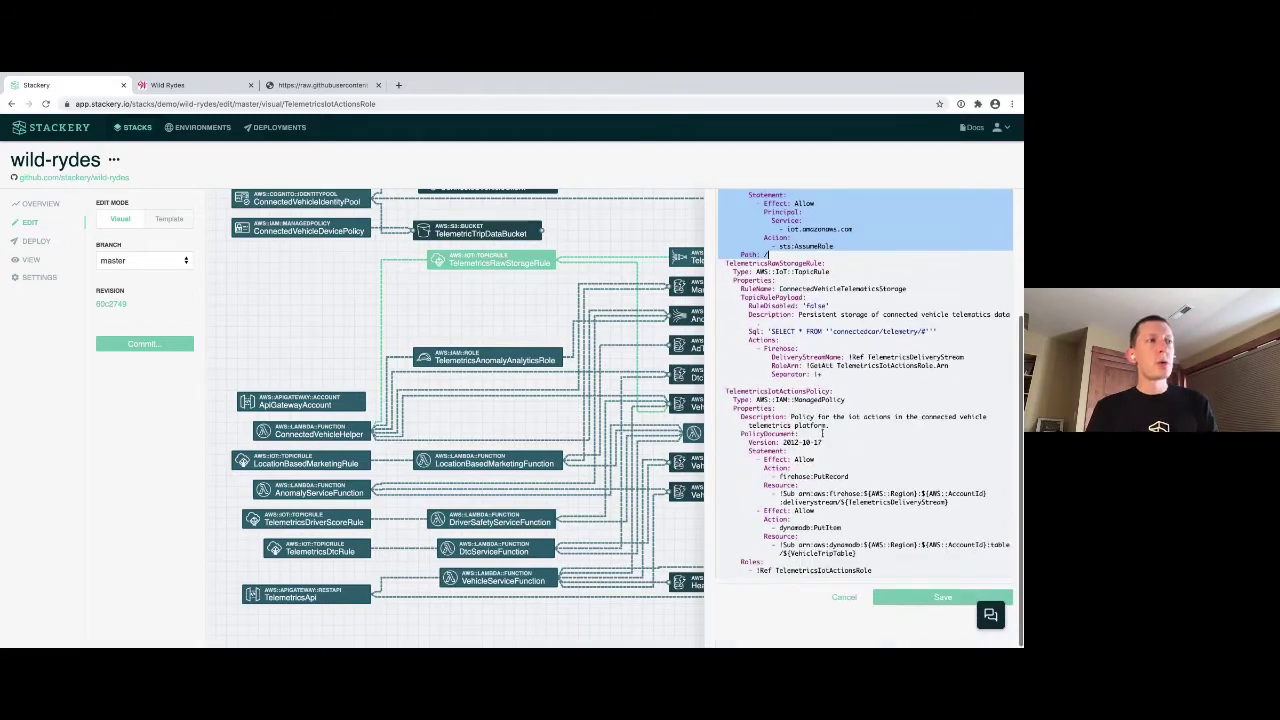
{"action": "left_click_drag", "start_coordinate": [724, 391], "coordinate": [888, 575]}
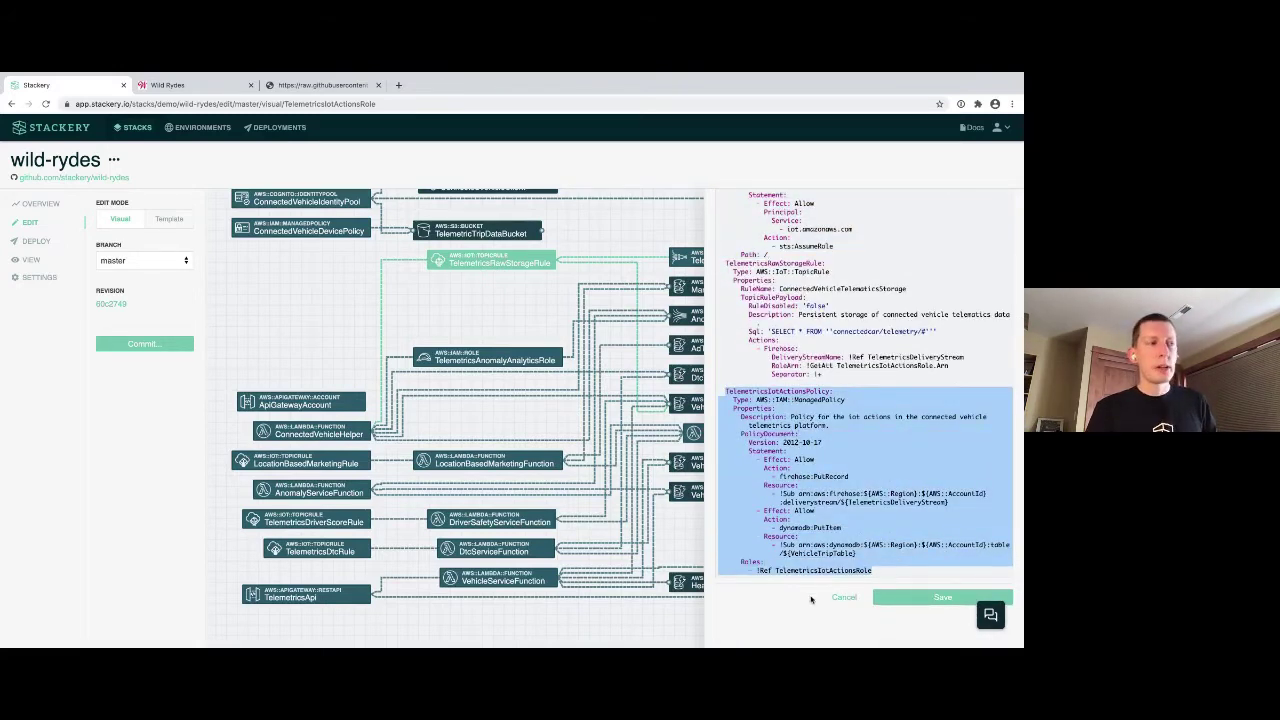
{"action": "left_click", "coordinate": [843, 597]}
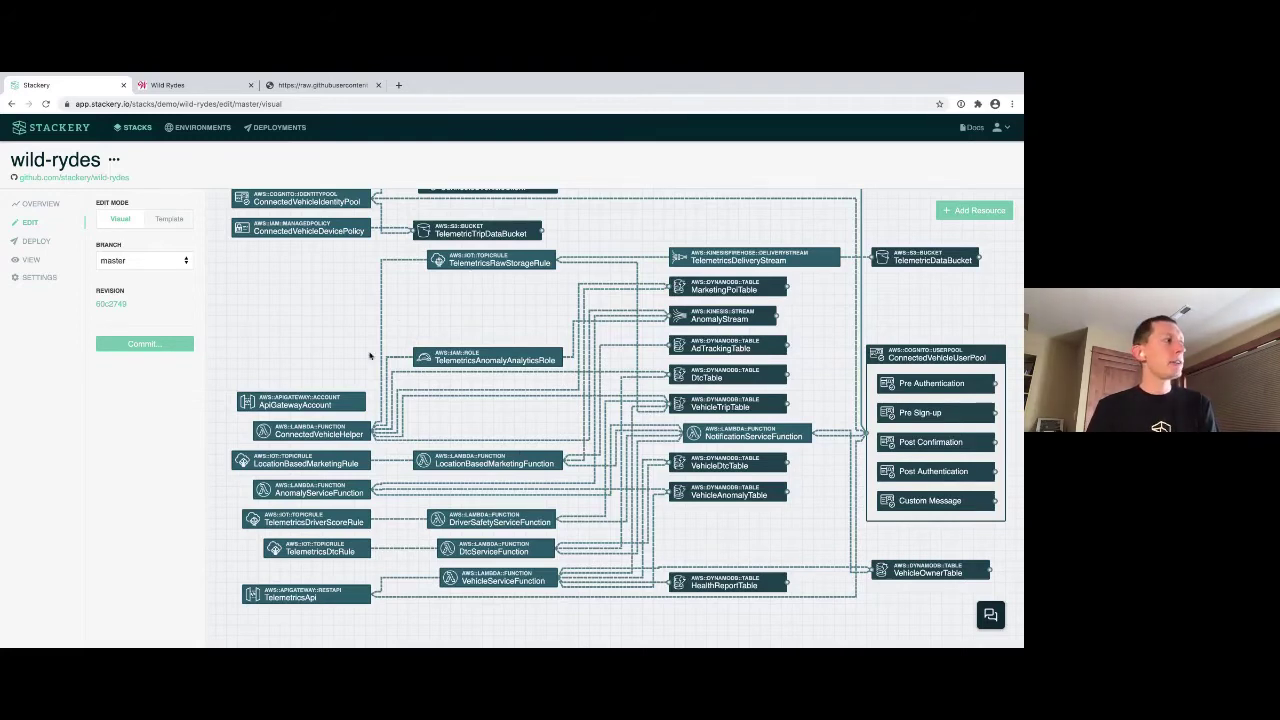
Highlight the connections of the ConnectedVehicleHelper function in the diagram, then clear the selection
{"action": "left_click", "coordinate": [329, 432]}
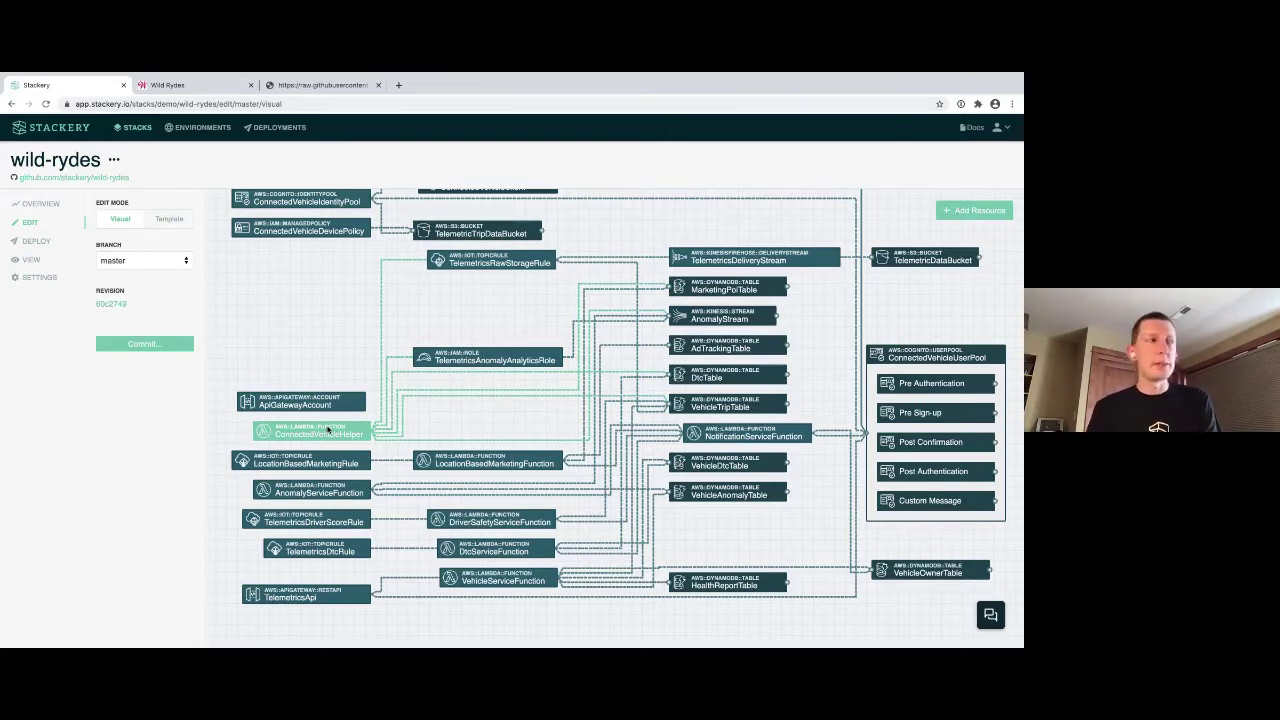
{"action": "left_click", "coordinate": [283, 330]}
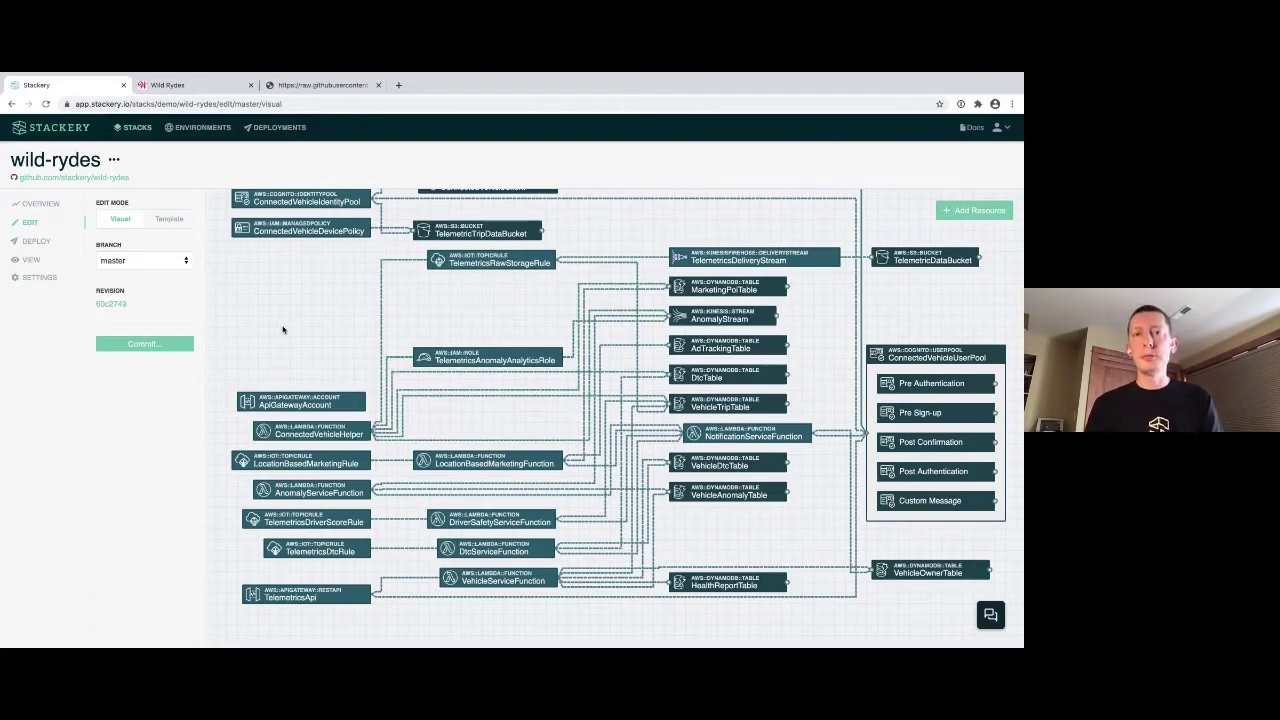
Leave the stack for the environments list, discarding uncommitted work, and compare the account IDs and region of prod, dev1_us-east-1 and myNewEnv
{"action": "left_click", "coordinate": [204, 128]}
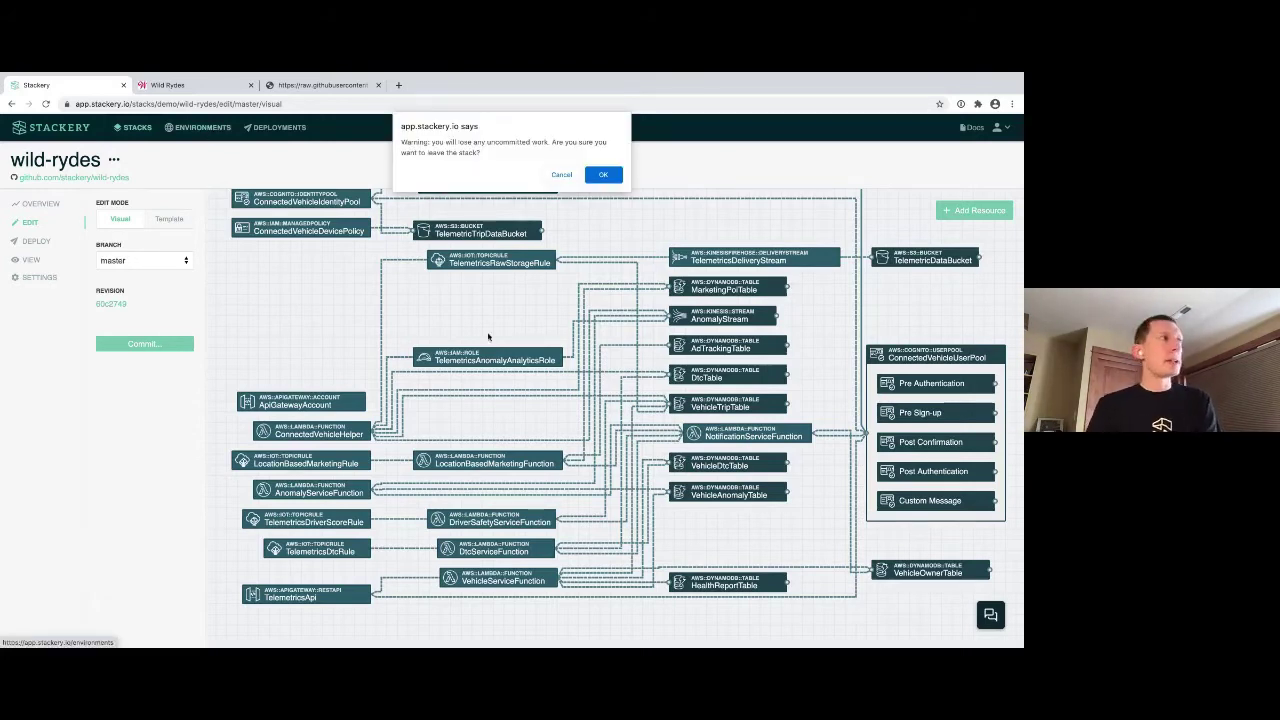
{"action": "left_click", "coordinate": [604, 175]}
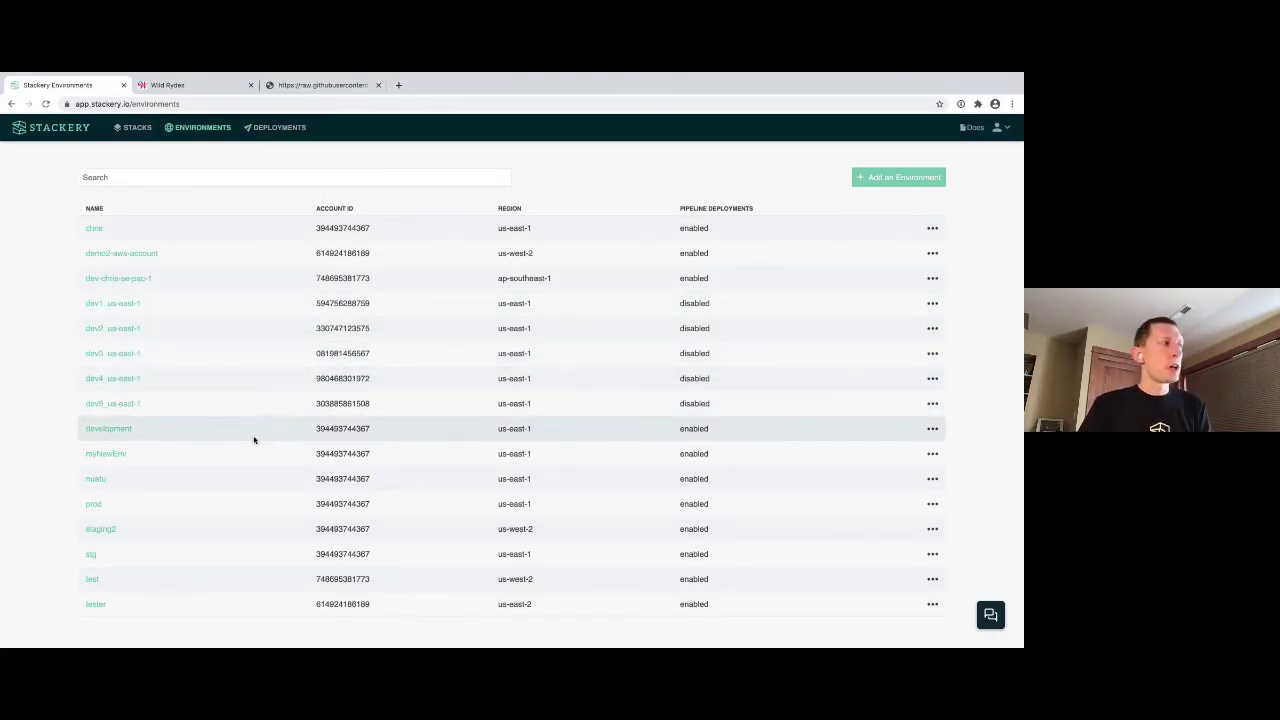
{"action": "left_click_drag", "start_coordinate": [314, 504], "coordinate": [383, 507]}
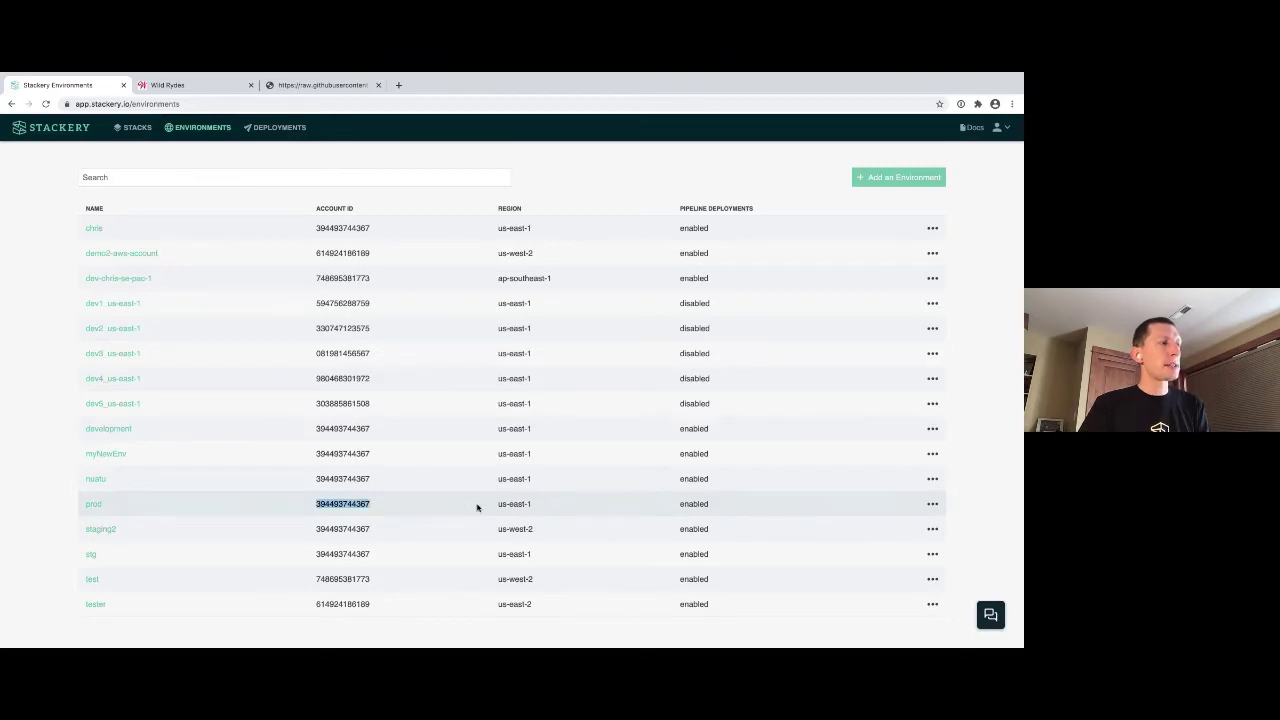
{"action": "left_click_drag", "start_coordinate": [488, 508], "coordinate": [551, 508]}
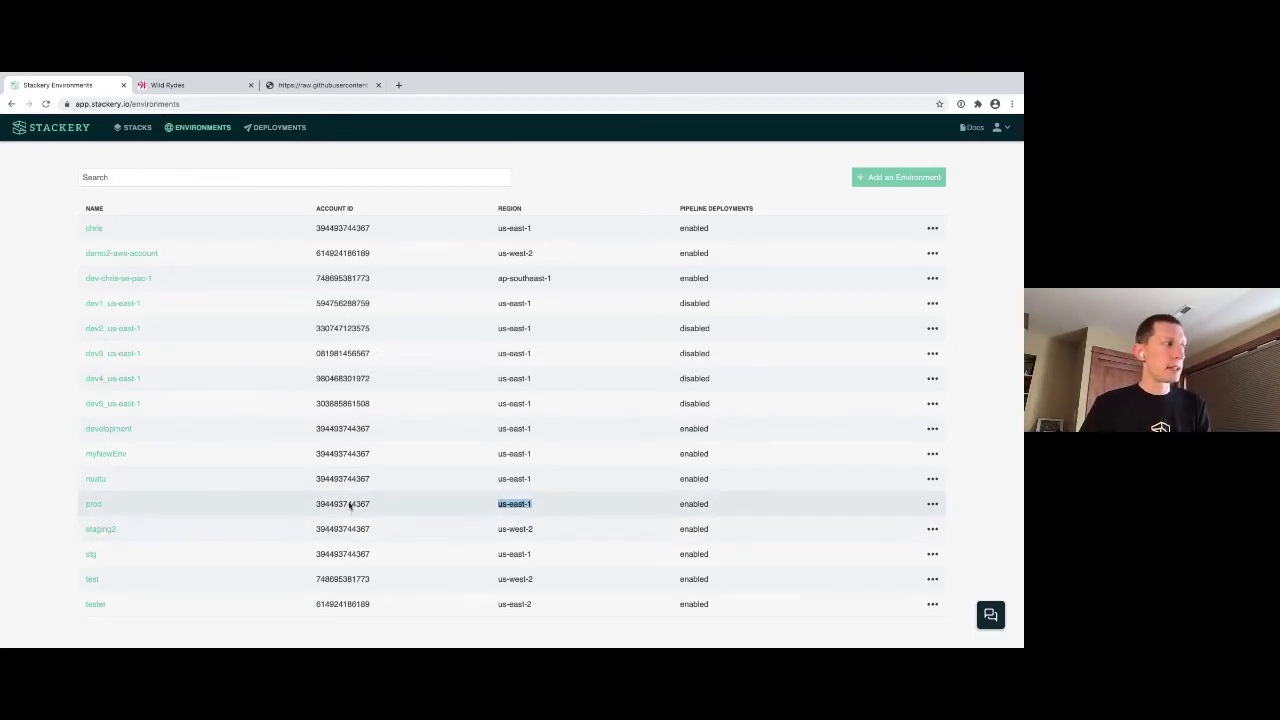
{"action": "left_click_drag", "start_coordinate": [313, 303], "coordinate": [383, 309]}
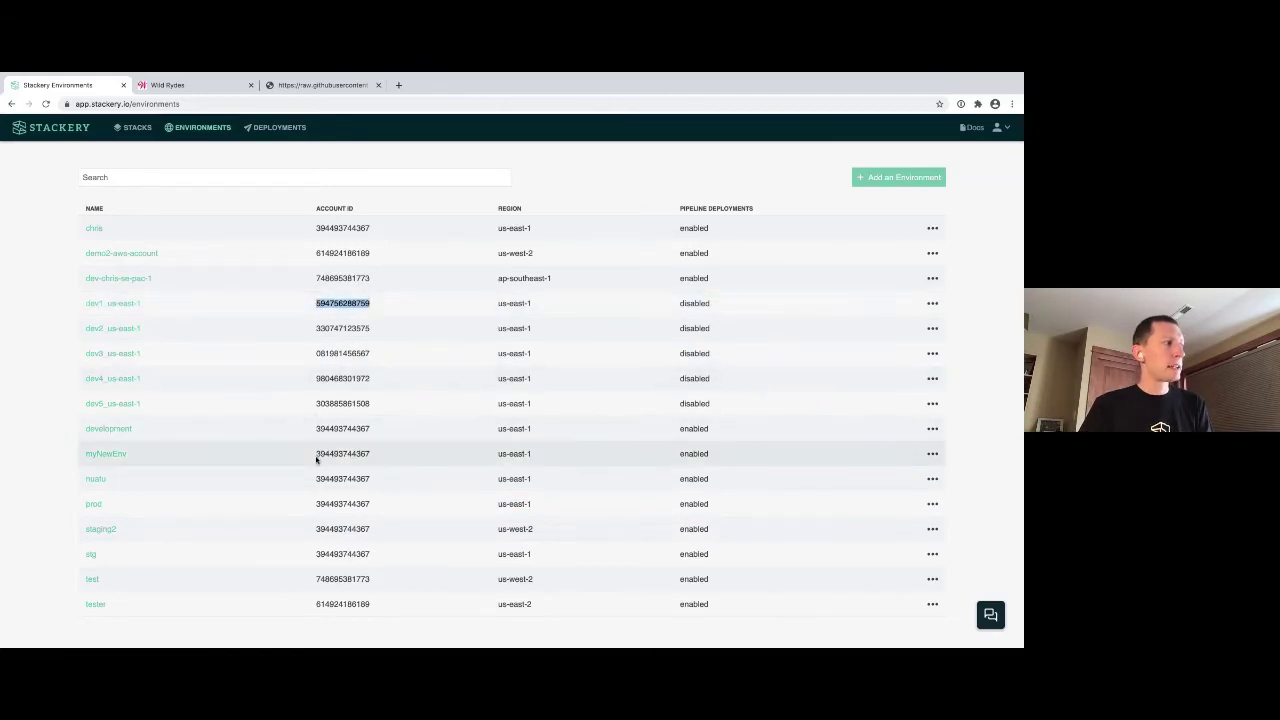
{"action": "left_click_drag", "start_coordinate": [314, 454], "coordinate": [384, 456]}
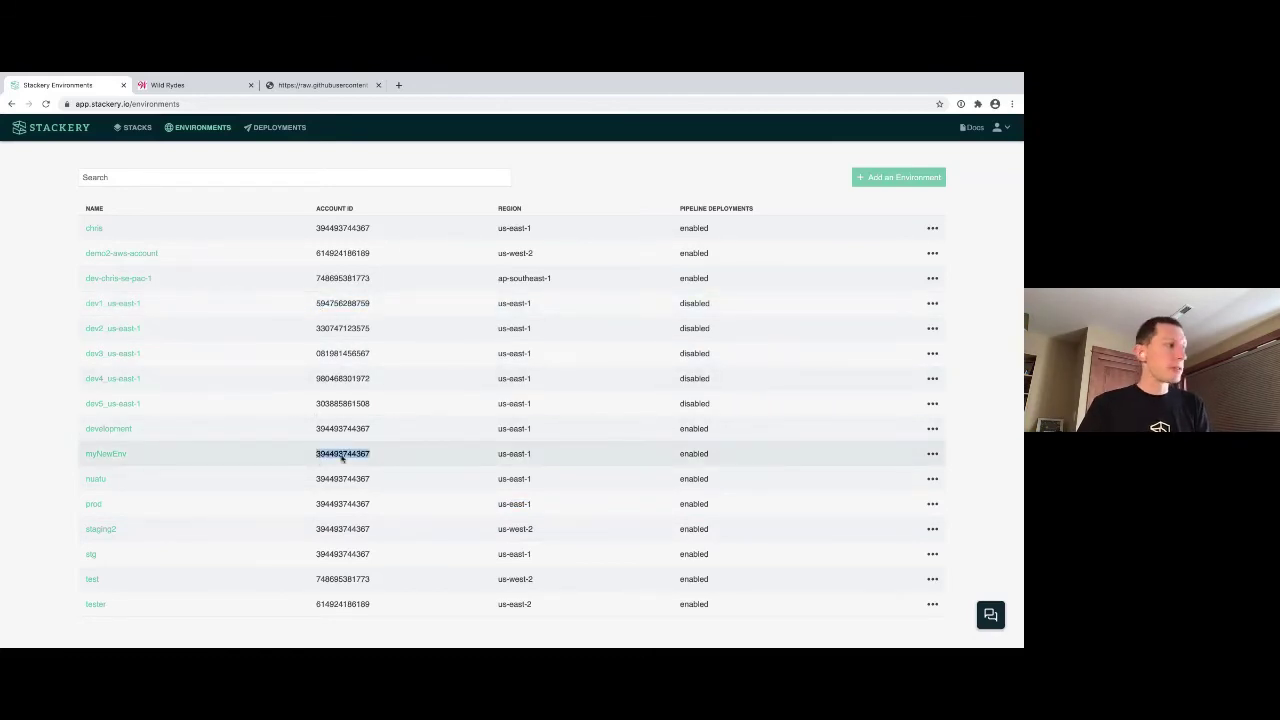
Open the development environment and show its environment parameters
{"action": "left_click", "coordinate": [112, 430]}
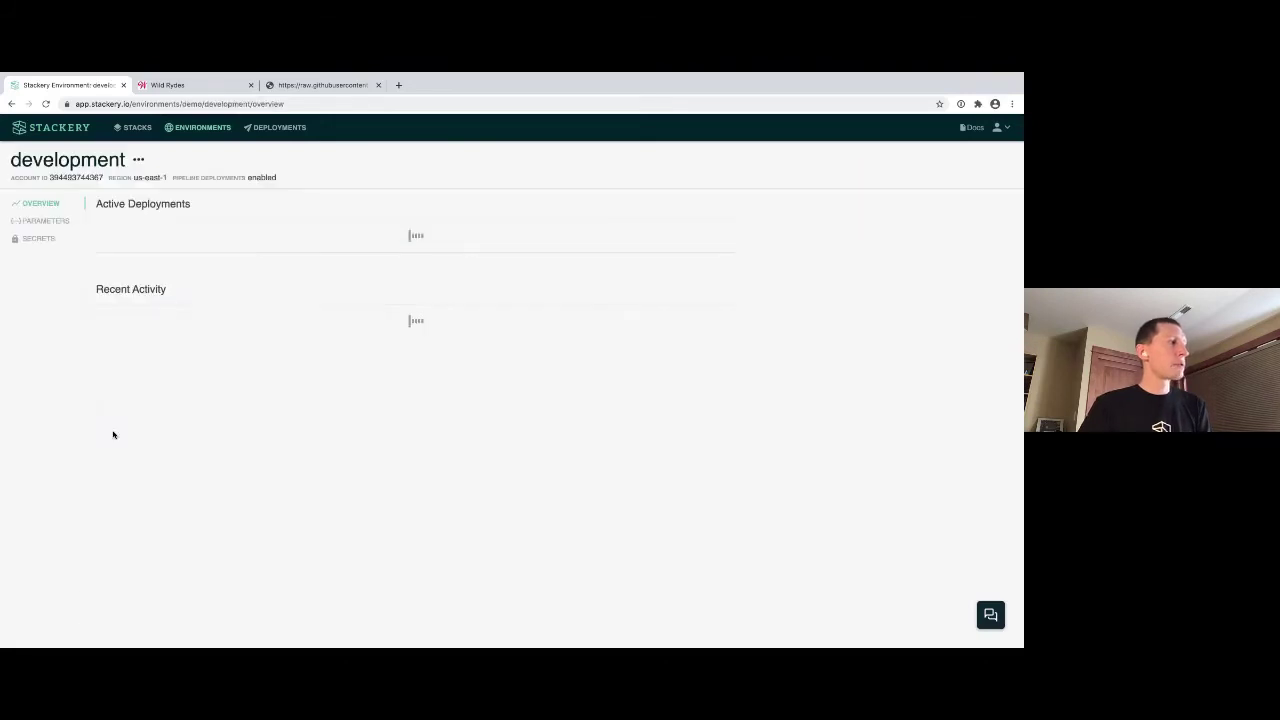
{"action": "left_click", "coordinate": [50, 222]}
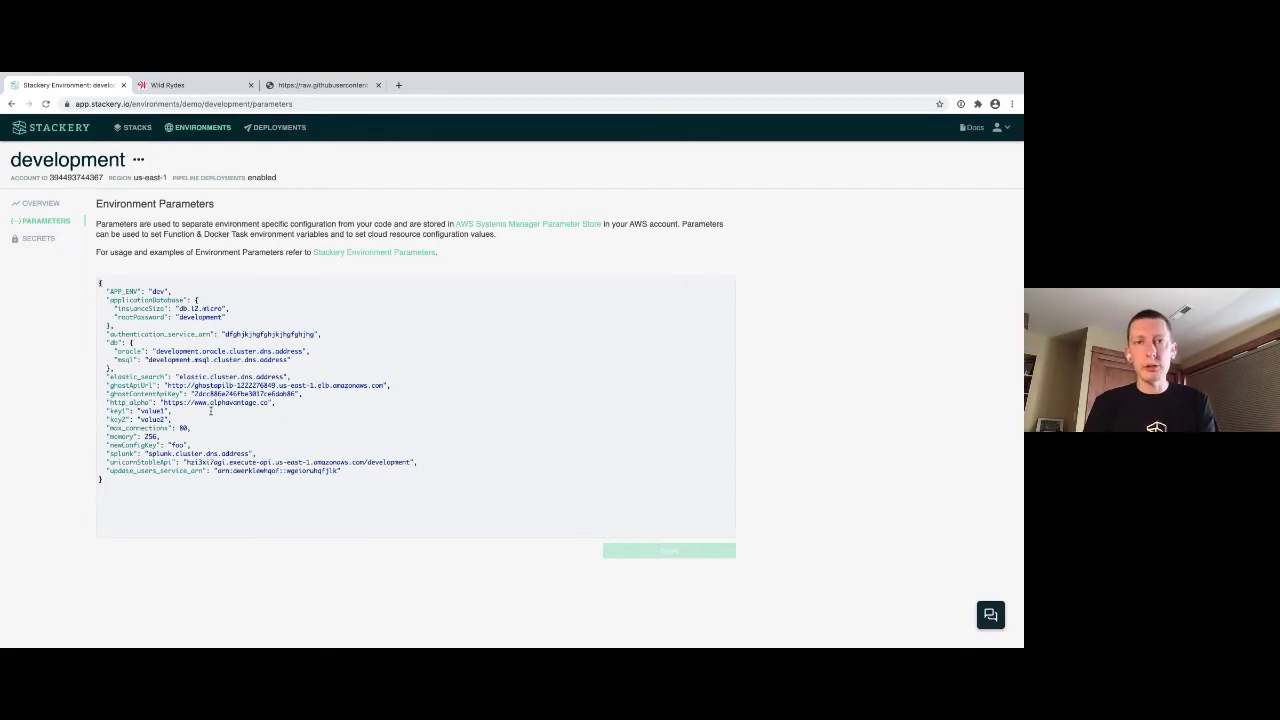
Show the development environment's secrets and return to the wild-rydes stack to look over its deployments in each environment
{"action": "left_click", "coordinate": [42, 240]}
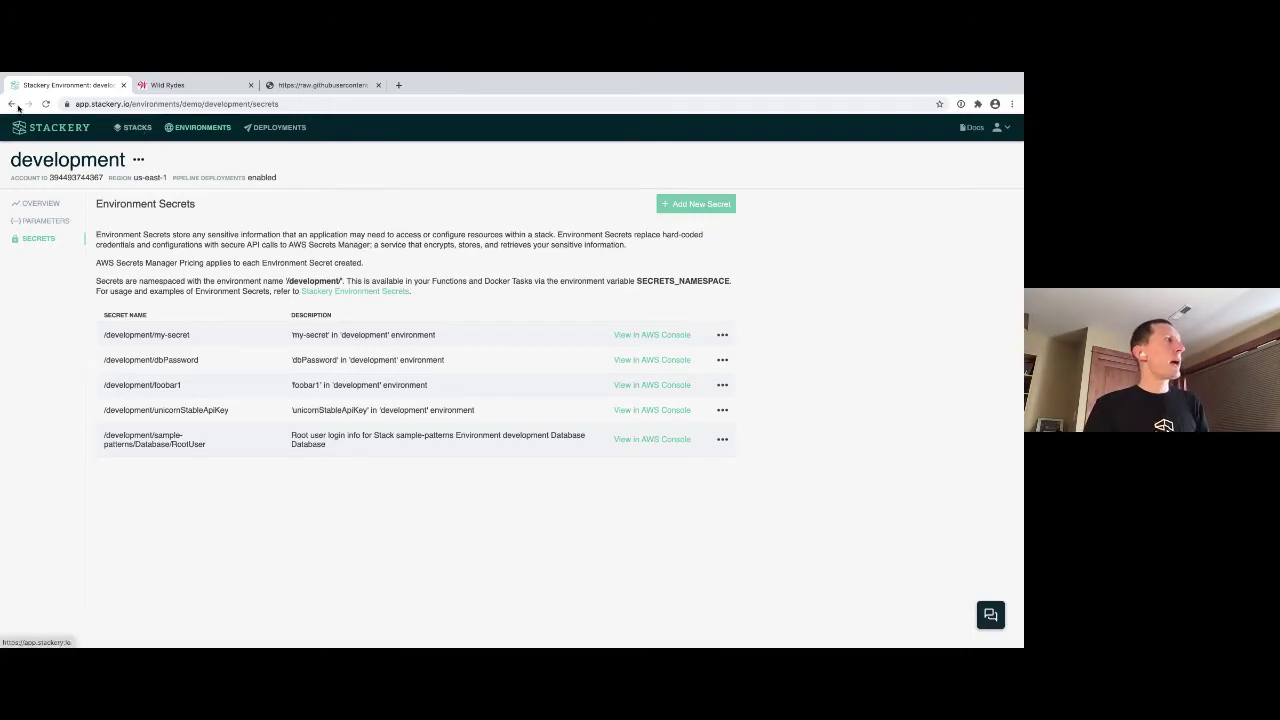
{"action": "right_click", "coordinate": [13, 105]}
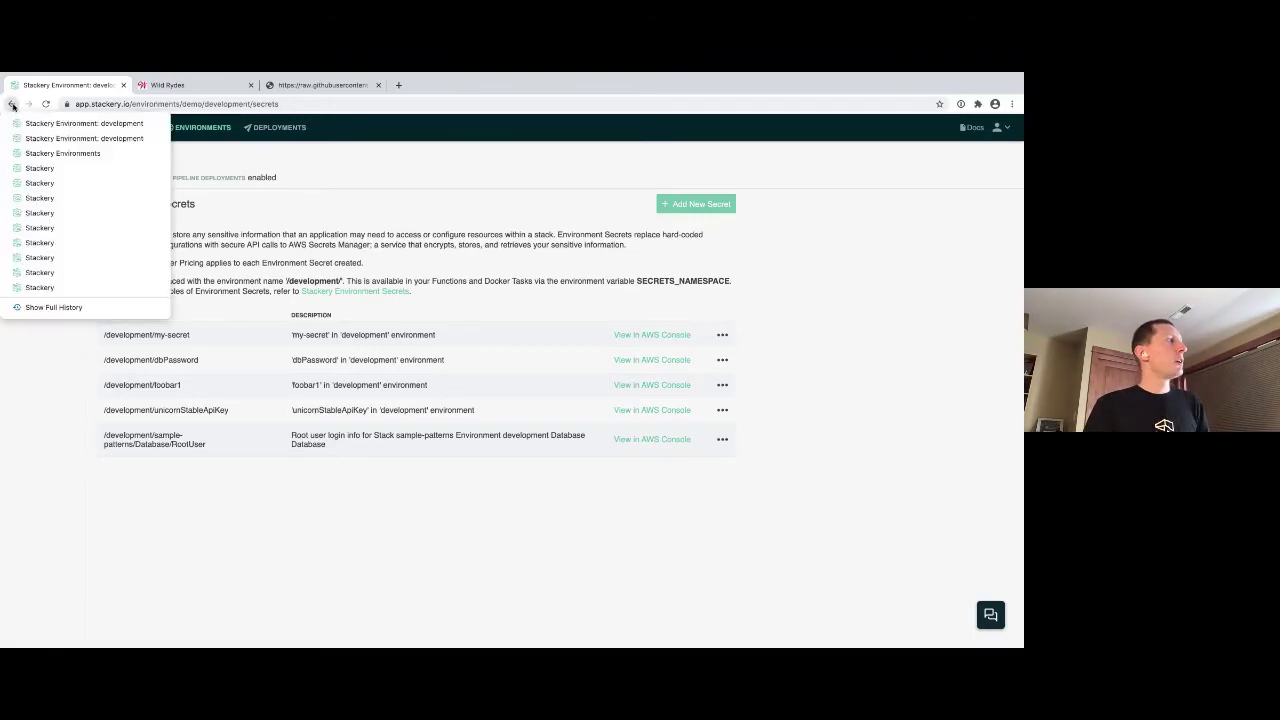
{"action": "left_click", "coordinate": [19, 168]}
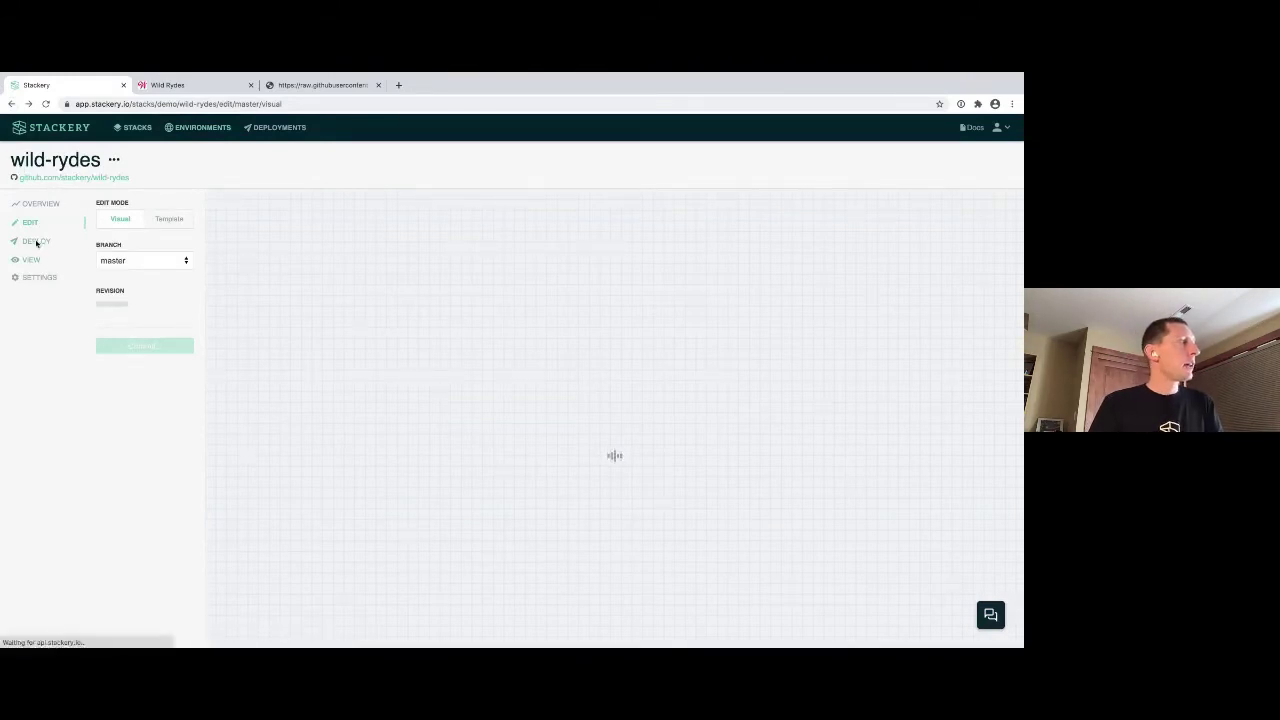
{"action": "left_click", "coordinate": [36, 243]}
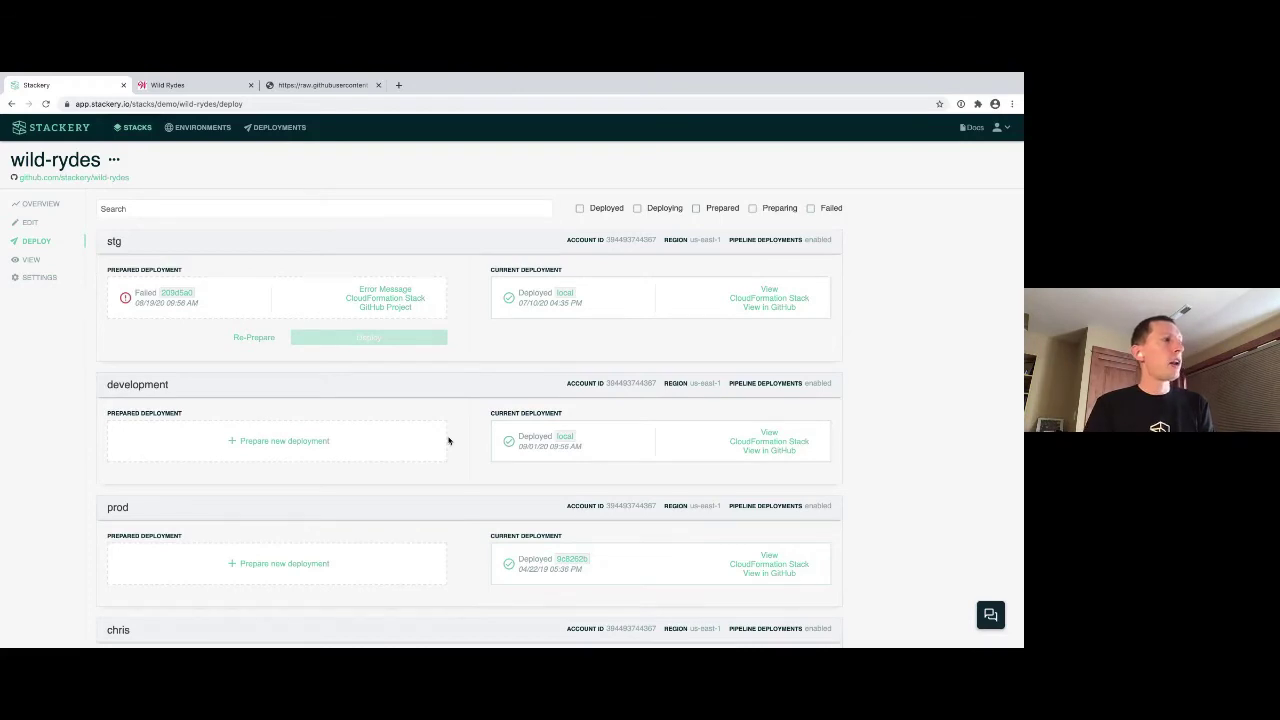
{"action": "scroll", "coordinate": [448, 441], "scroll_direction": "down", "scroll_amount": 2}
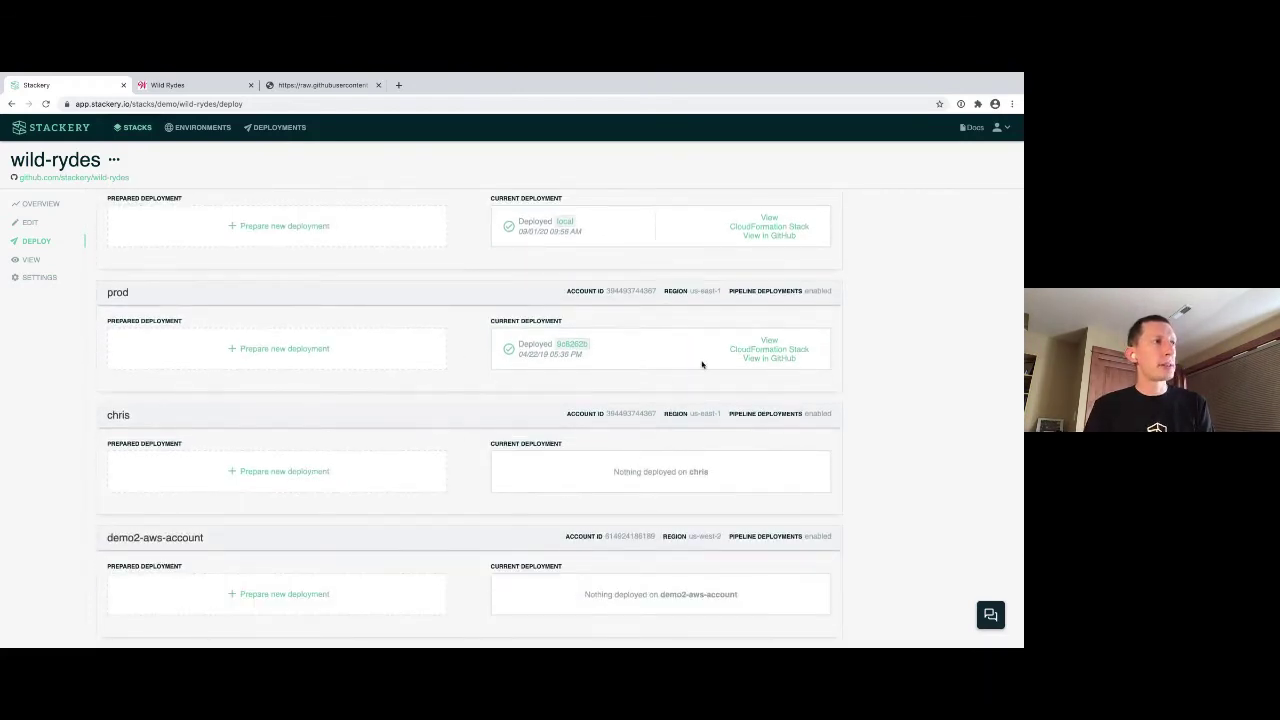
{"action": "scroll", "coordinate": [702, 365], "scroll_direction": "up", "scroll_amount": 2}
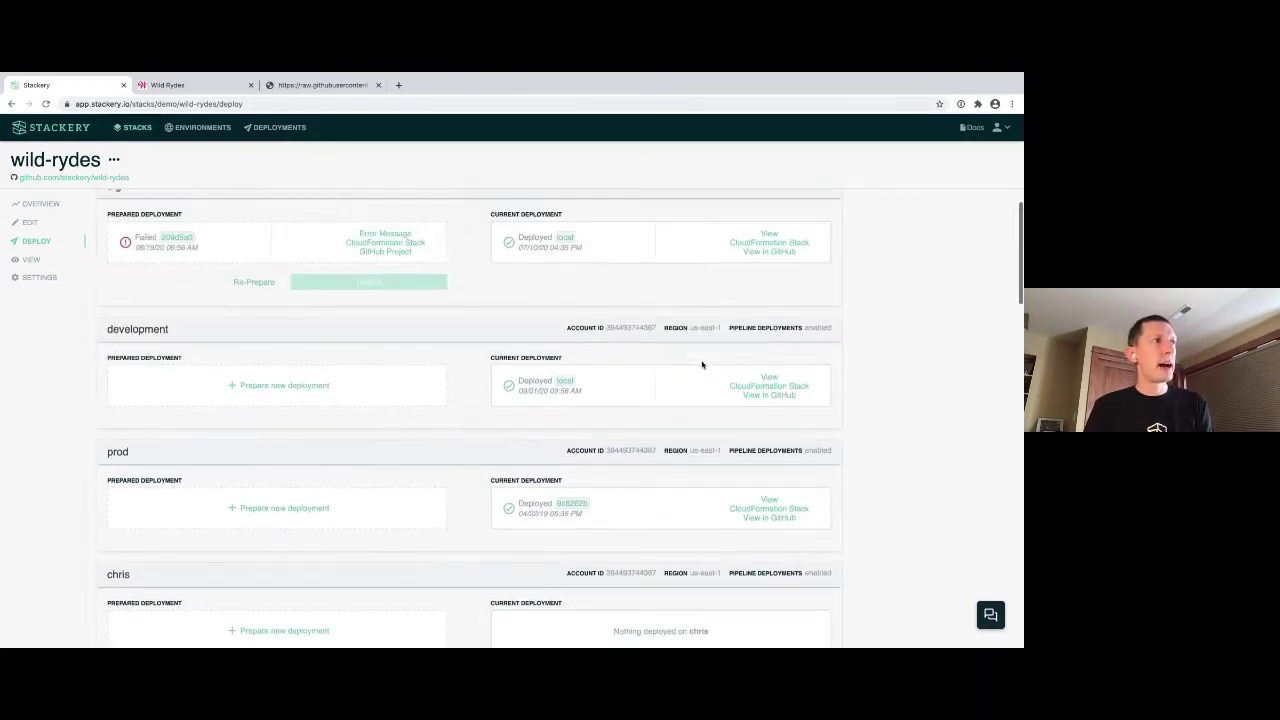
View the stack deployed to the development environment and examine the RequestUnicorn function's properties, permissions and environment variables
{"action": "left_click", "coordinate": [769, 378]}
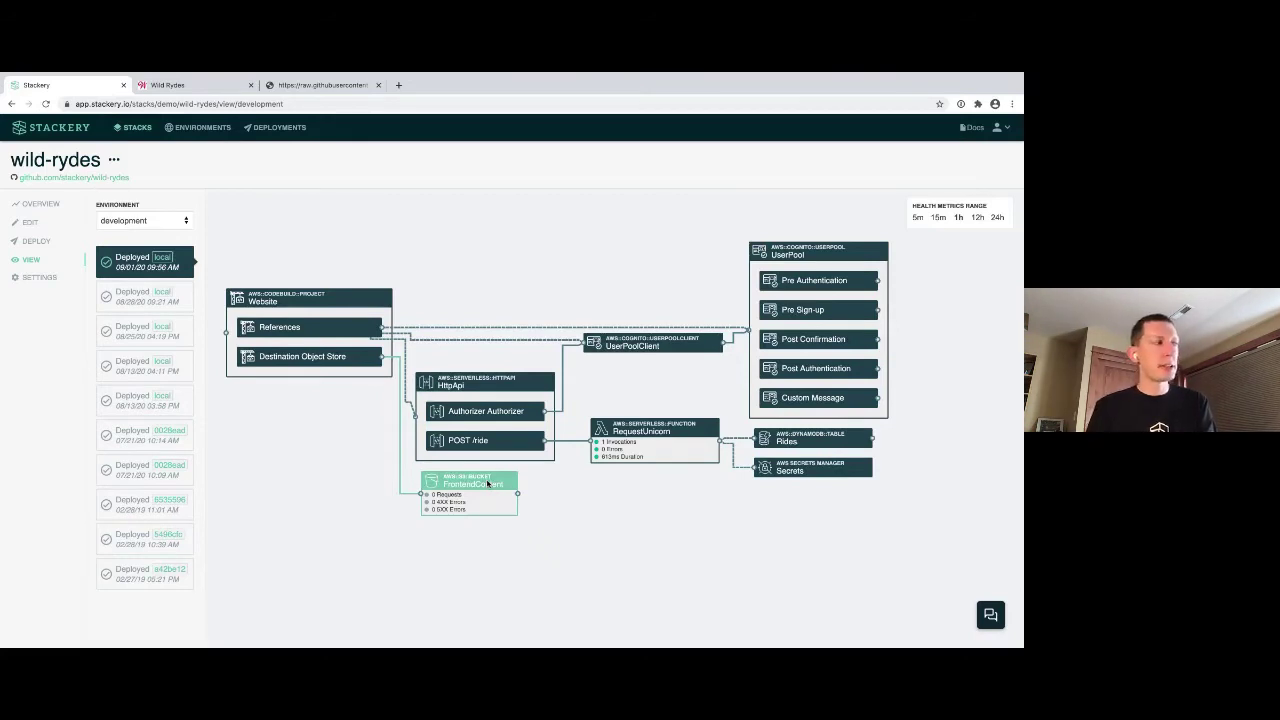
{"action": "left_click", "coordinate": [619, 452]}
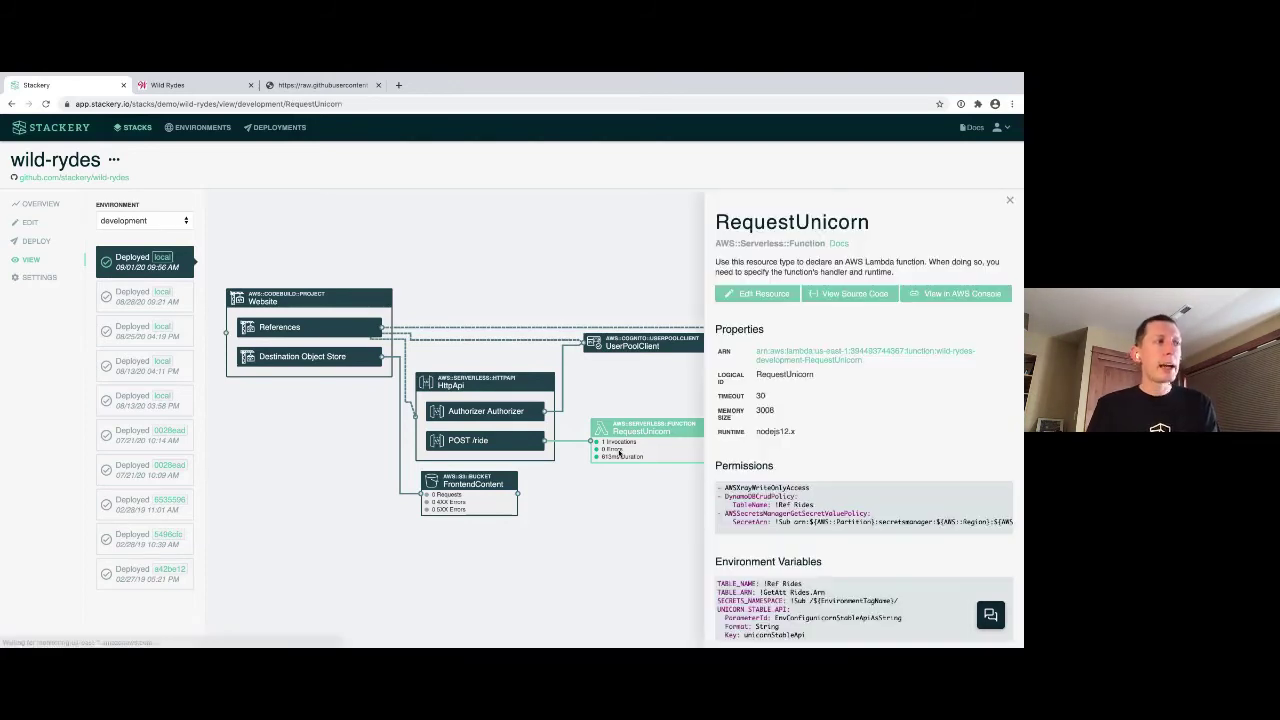
{"action": "scroll", "coordinate": [858, 521], "scroll_direction": "down", "scroll_amount": 3}
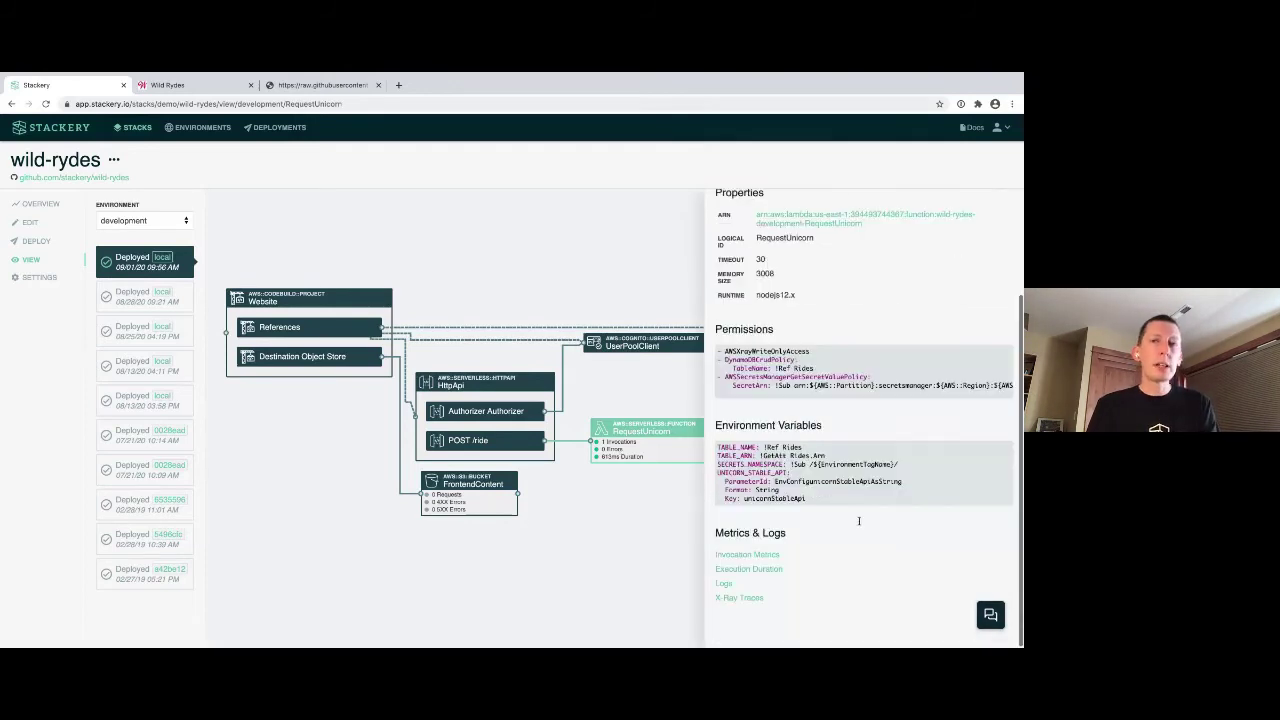
Open the RequestUnicorn function's logs in CloudWatch, and close both the logs and the function details
{"action": "left_click", "coordinate": [725, 585]}
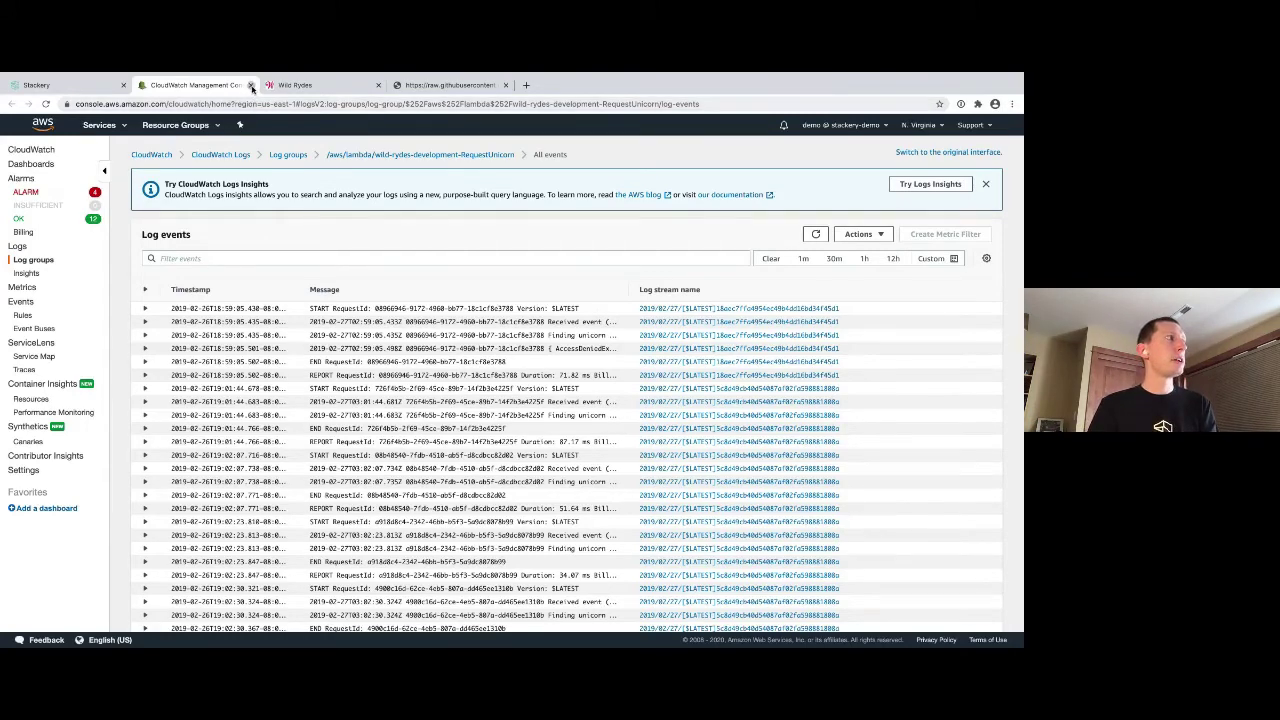
{"action": "left_click", "coordinate": [250, 85]}
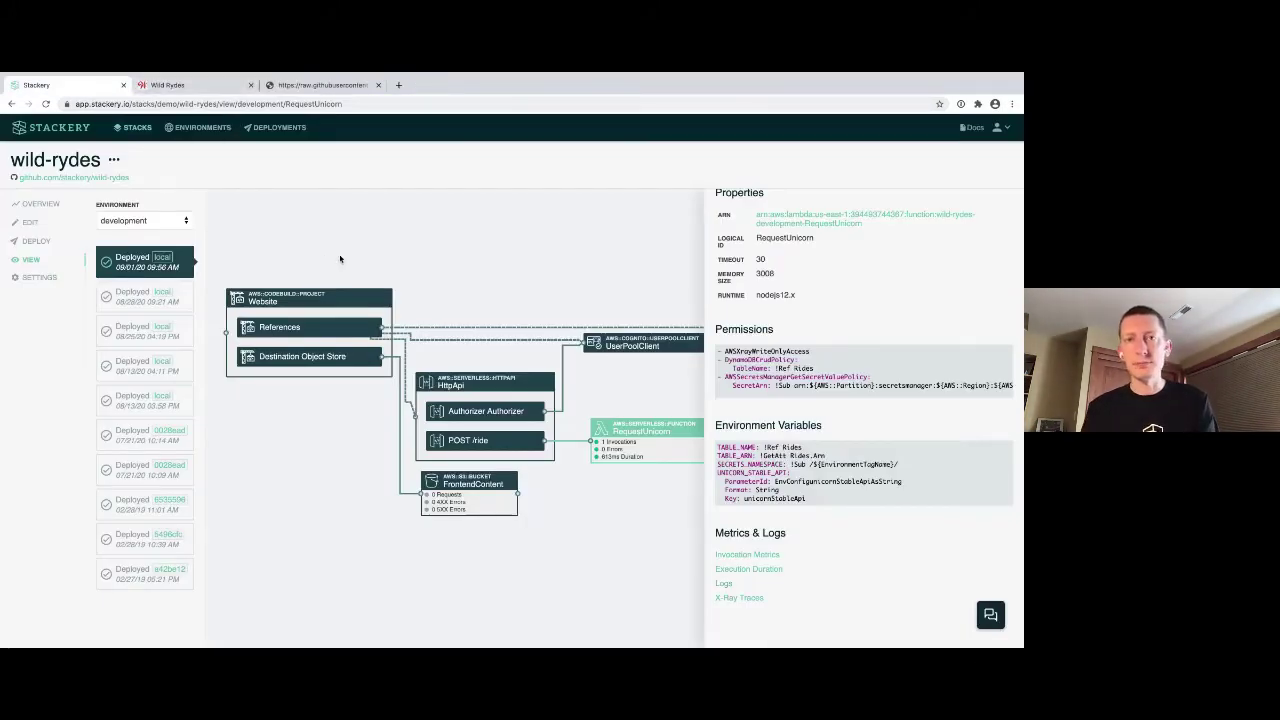
{"action": "left_click", "coordinate": [340, 259]}
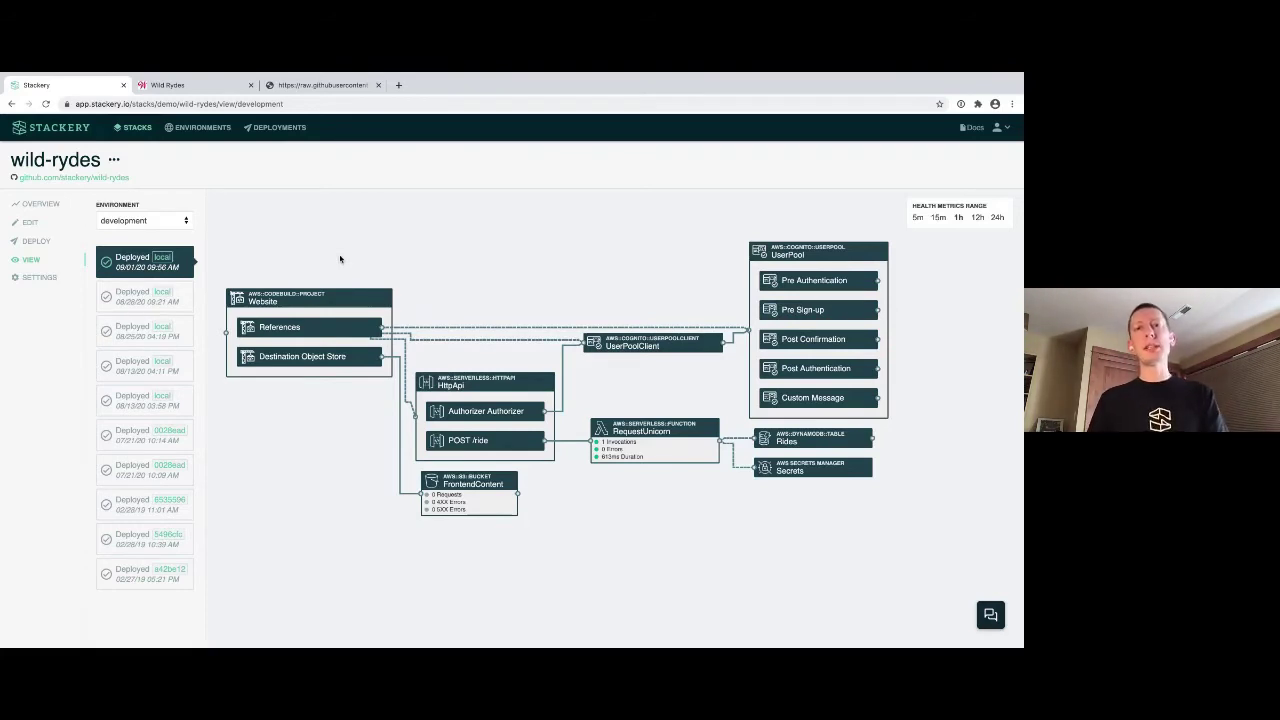
Open the settings of the demo-api-6 stack and highlight the Dependency Vulnerability Checks and Deployment Preview verification options
{"action": "left_click", "coordinate": [131, 137]}
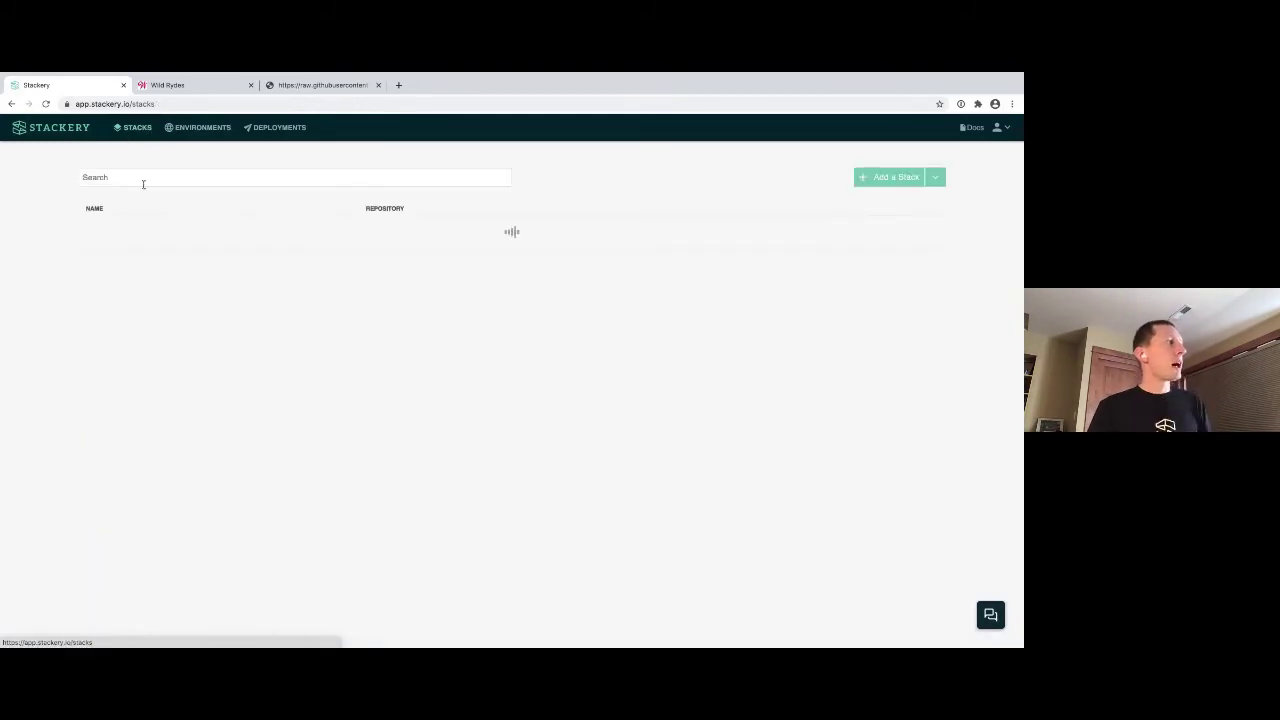
{"action": "left_click", "coordinate": [146, 181]}
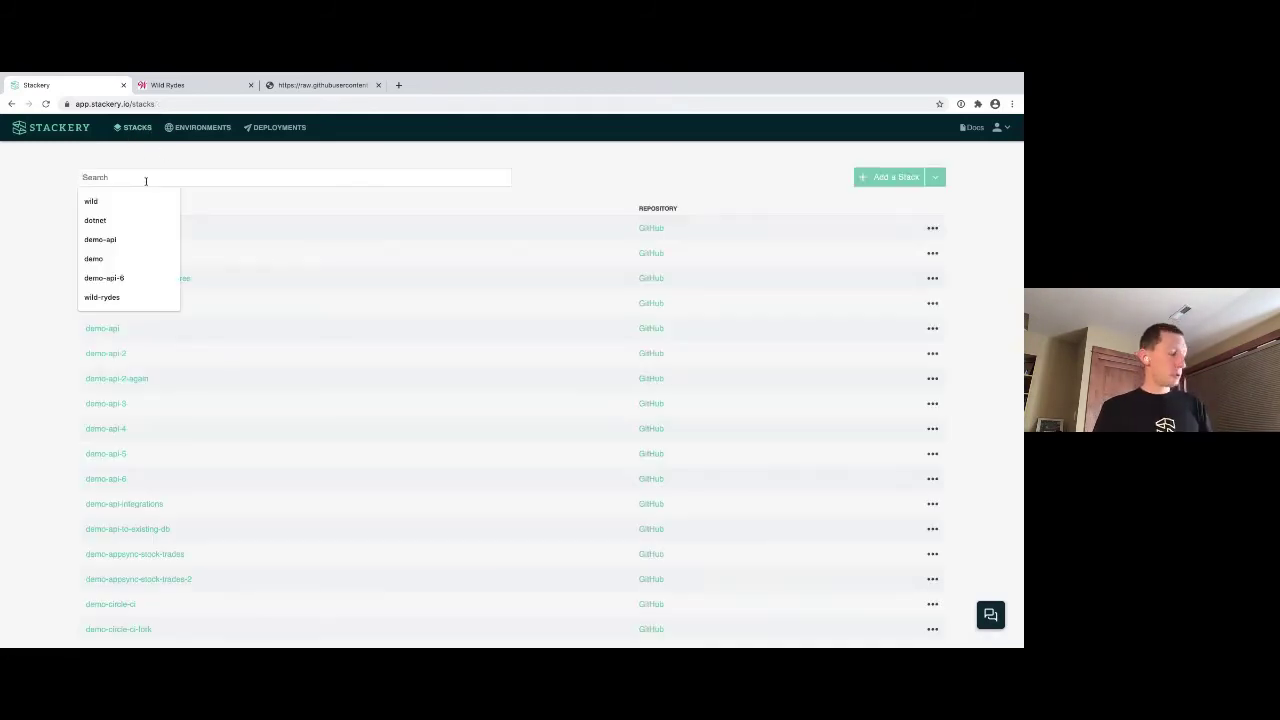
{"action": "left_click", "coordinate": [115, 481]}
{"action": "left_click", "coordinate": [34, 277]}
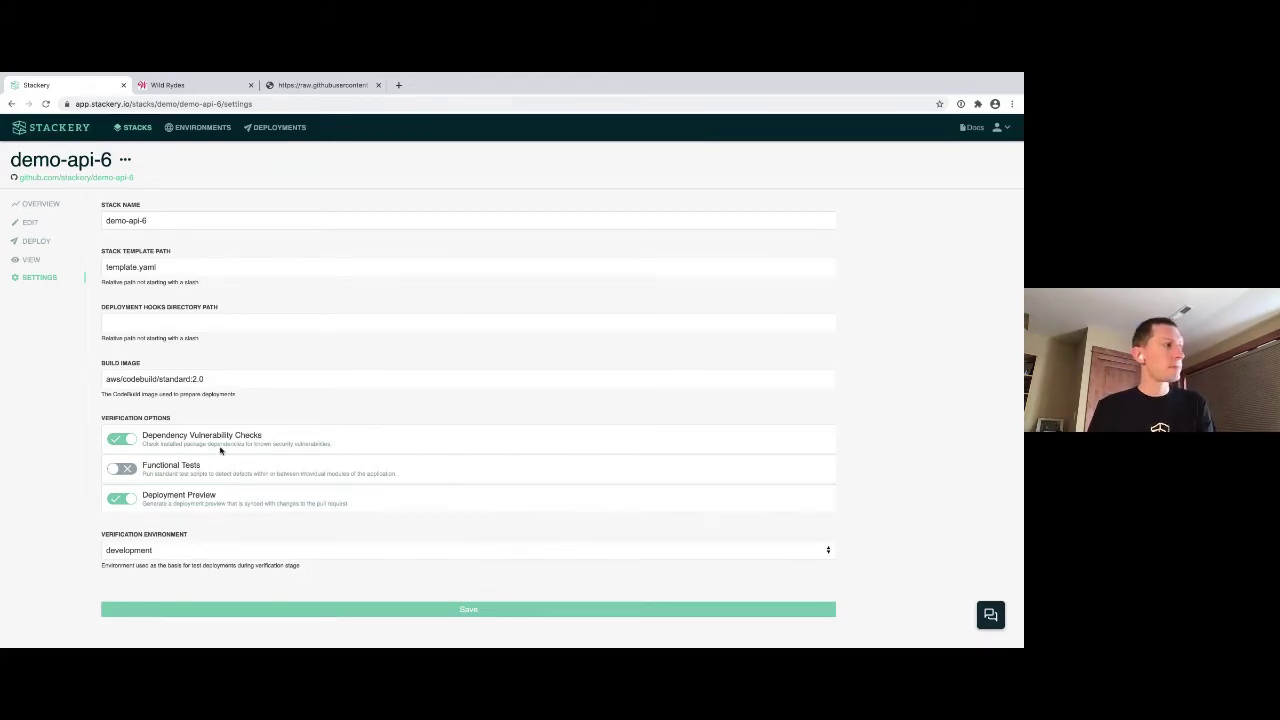
{"action": "left_click_drag", "start_coordinate": [265, 437], "coordinate": [140, 437]}
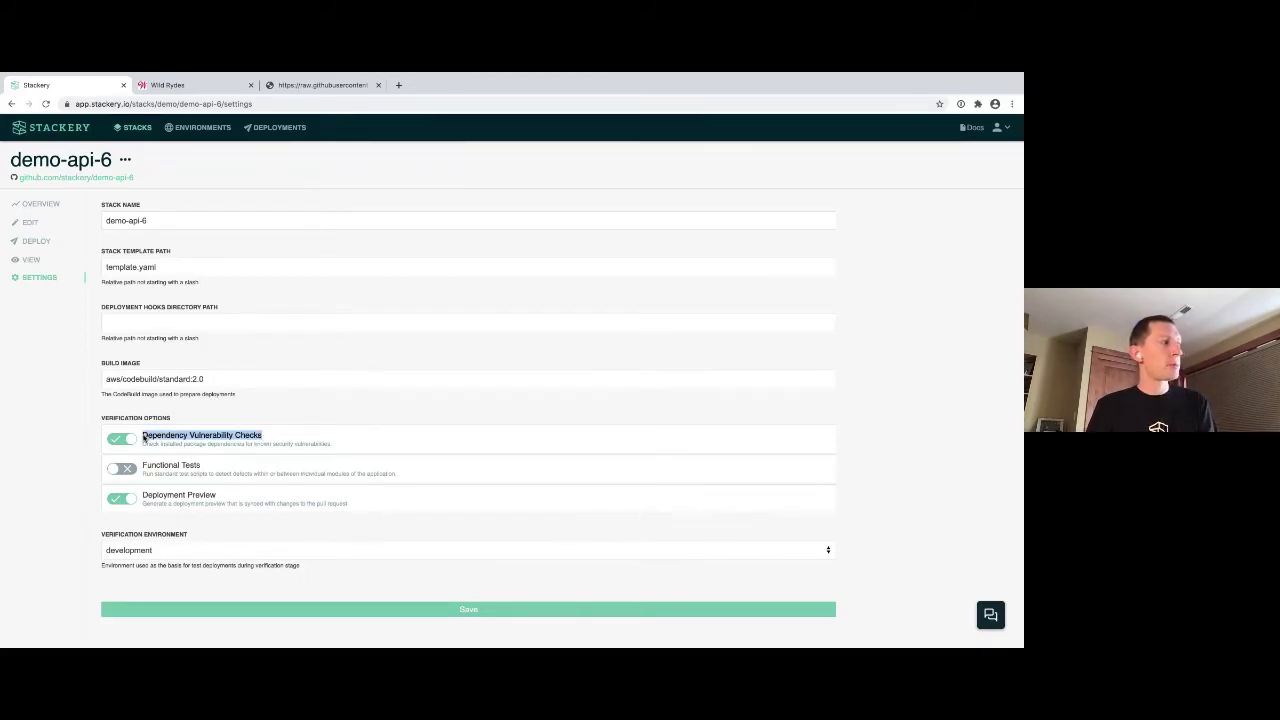
{"action": "left_click_drag", "start_coordinate": [220, 498], "coordinate": [143, 497]}
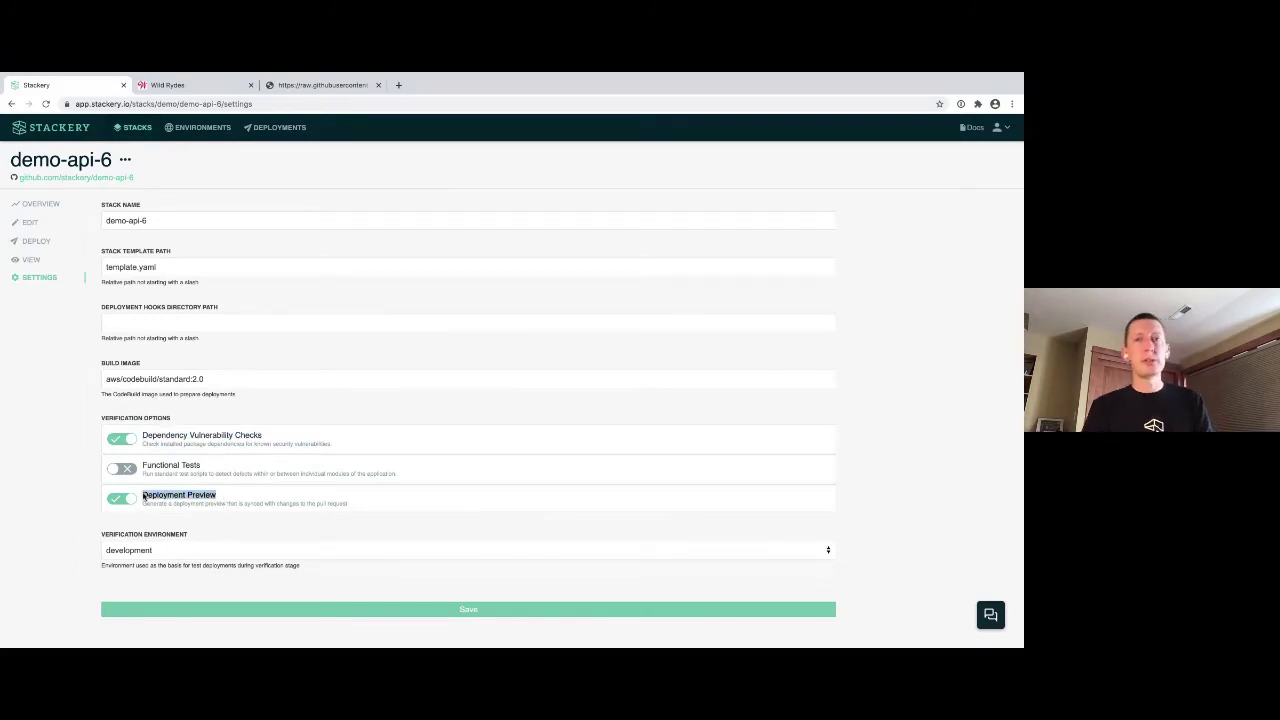
Open the Default route pull request in the stack's GitHub repository and highlight its Dependency Vulnerability Checks entry
{"action": "left_click", "coordinate": [75, 178]}
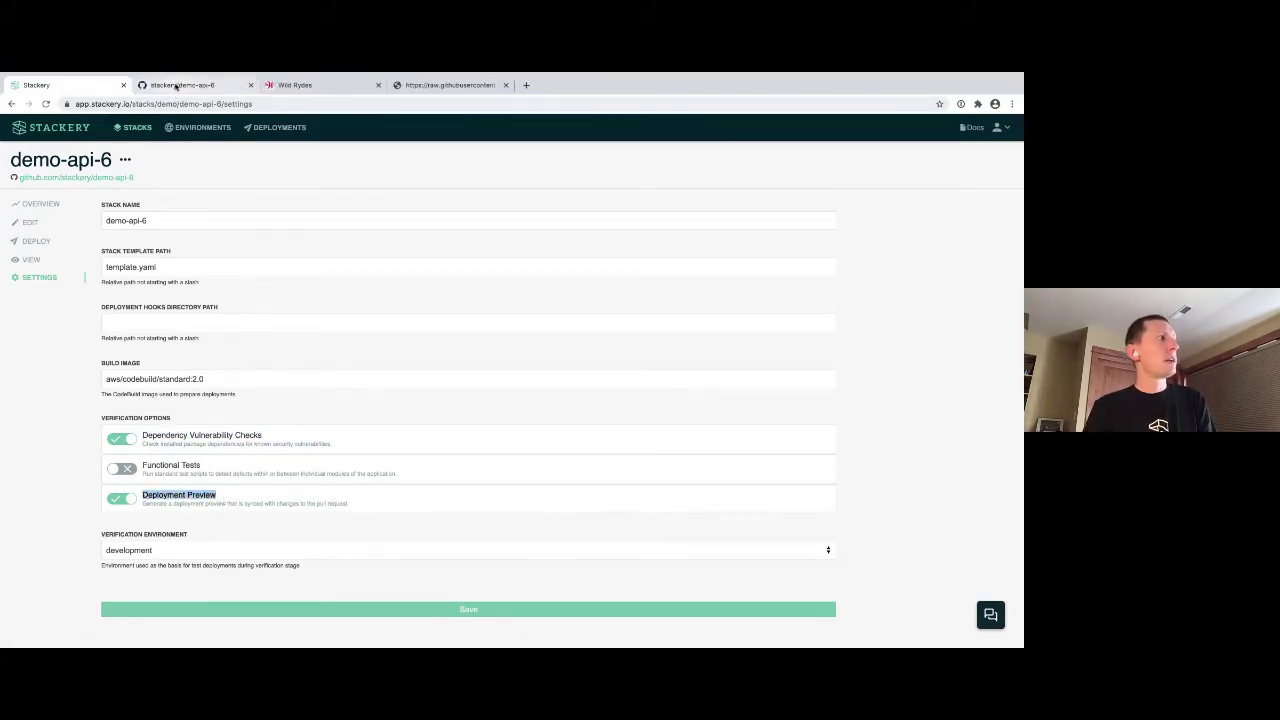
{"action": "left_click", "coordinate": [190, 86]}
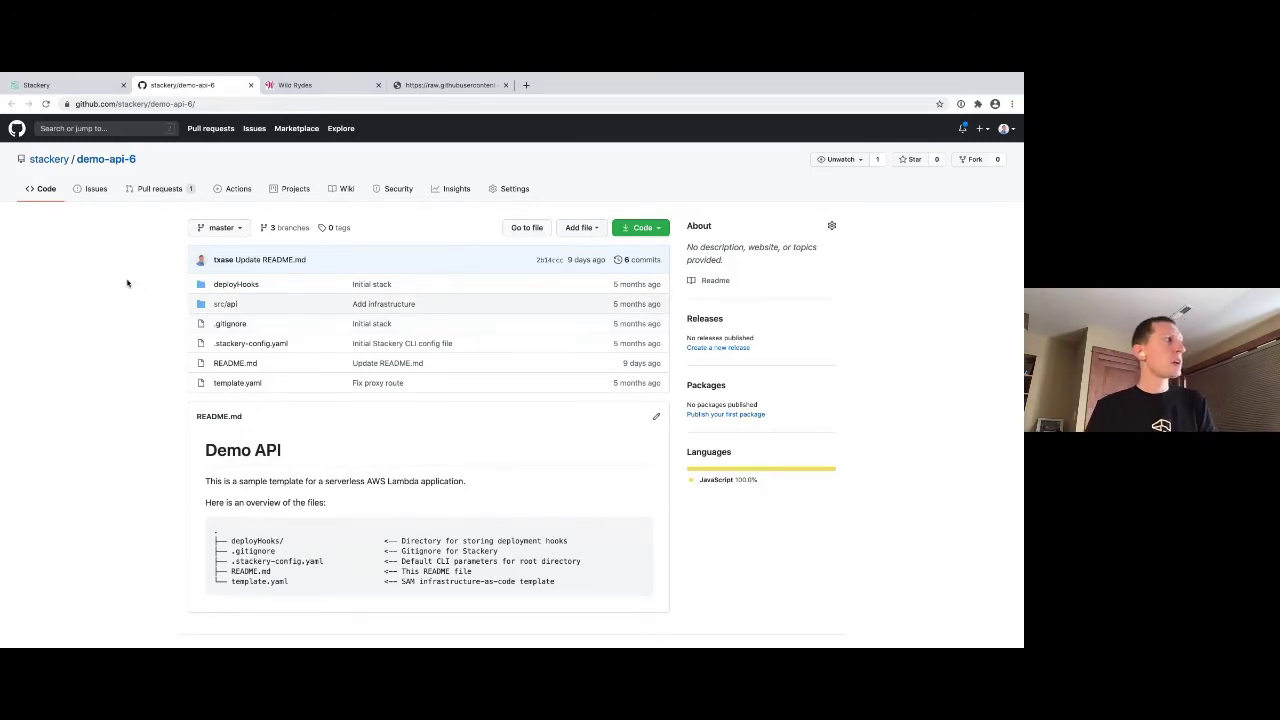
{"action": "left_click", "coordinate": [164, 193]}
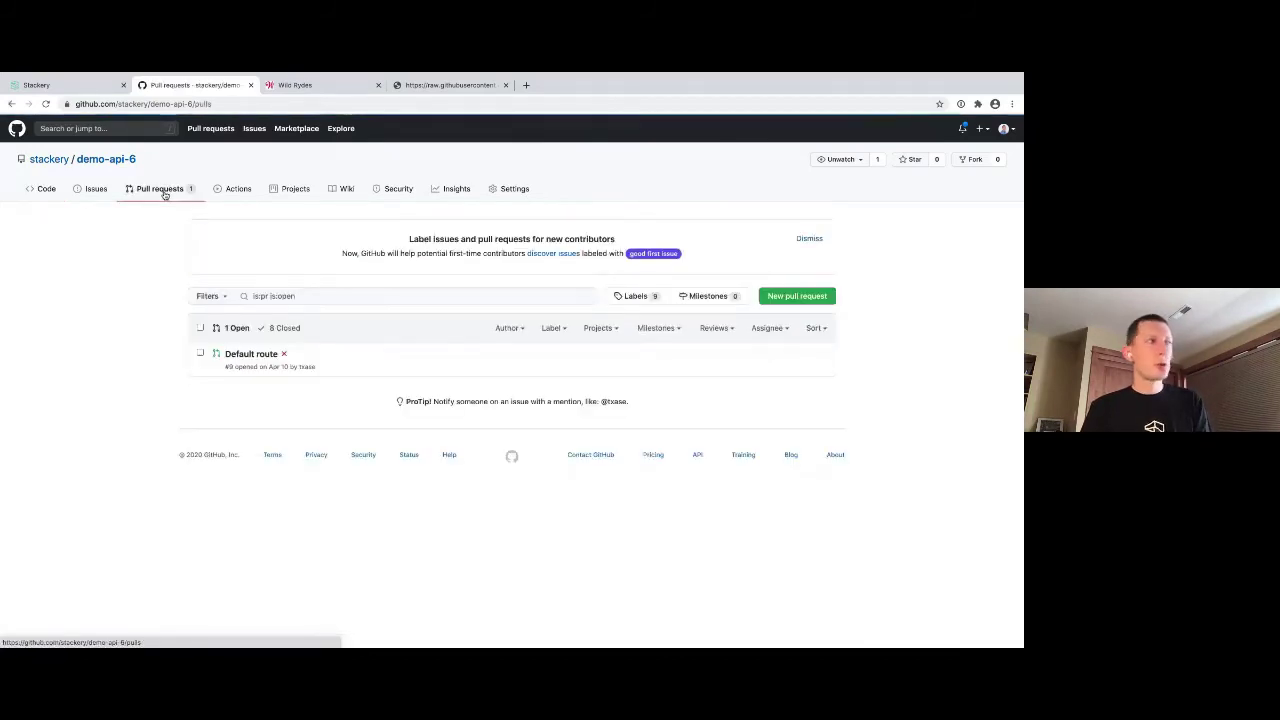
{"action": "left_click", "coordinate": [250, 356]}
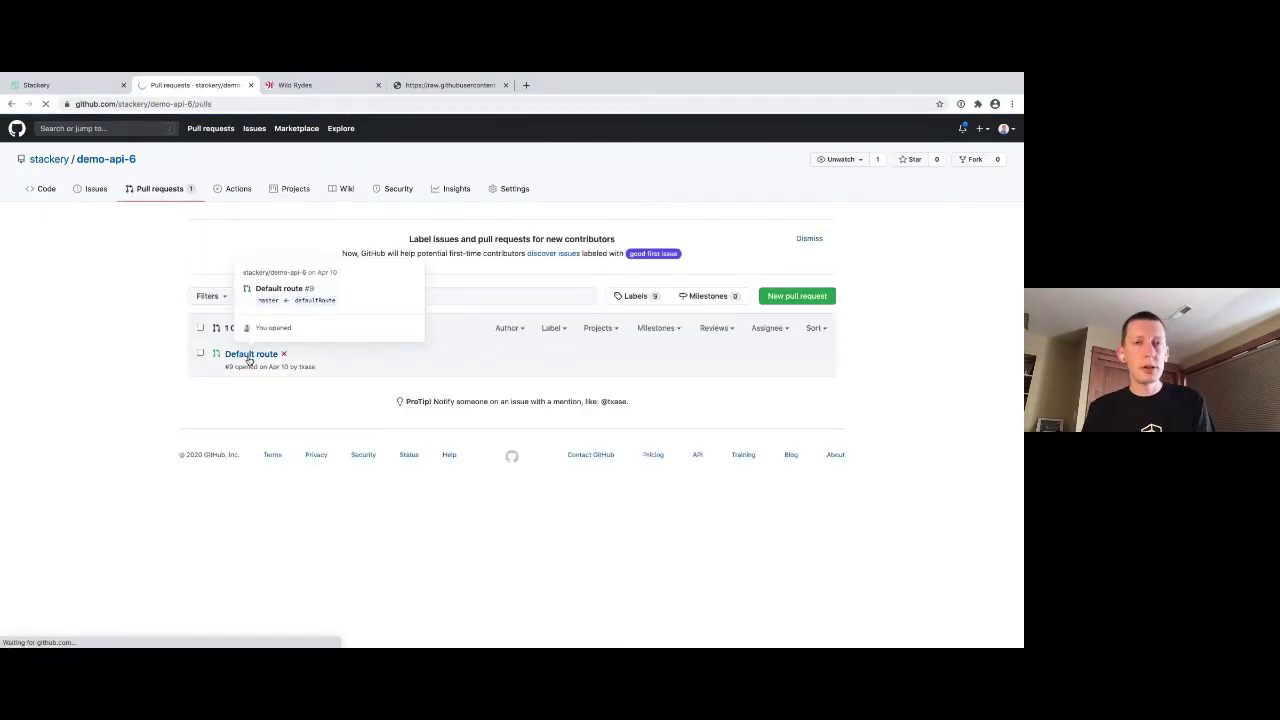
{"action": "scroll", "coordinate": [261, 406], "scroll_direction": "down", "scroll_amount": 2}
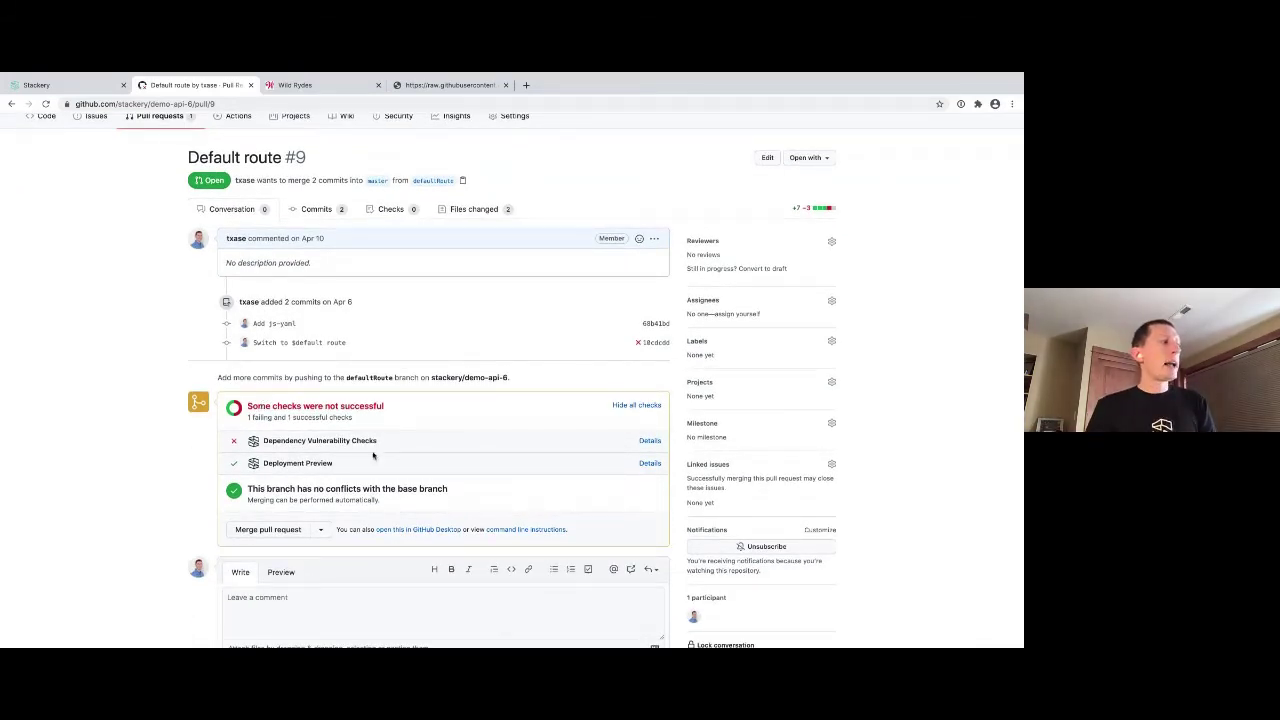
{"action": "left_click_drag", "start_coordinate": [376, 441], "coordinate": [263, 441]}
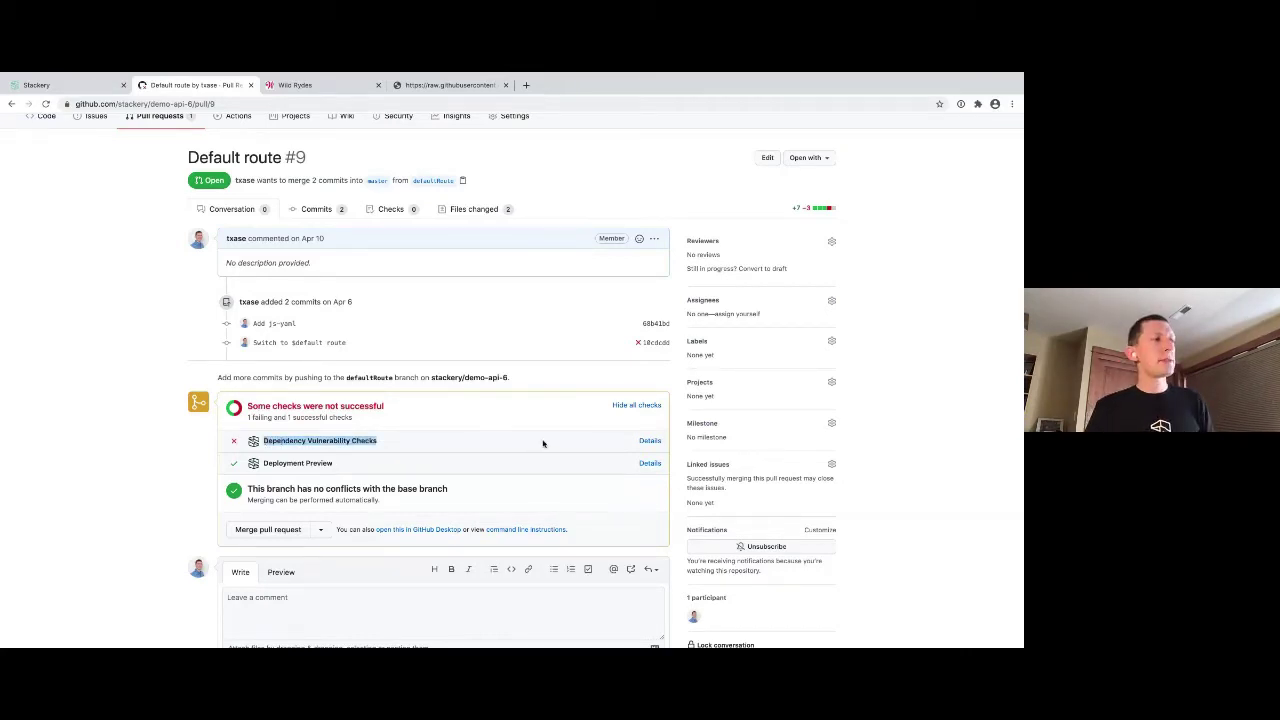
Open the details of the Dependency Vulnerability Checks separately and find the npm audit report in the CodeBuild log
{"action": "left_click", "coordinate": [650, 442], "text": "super"}
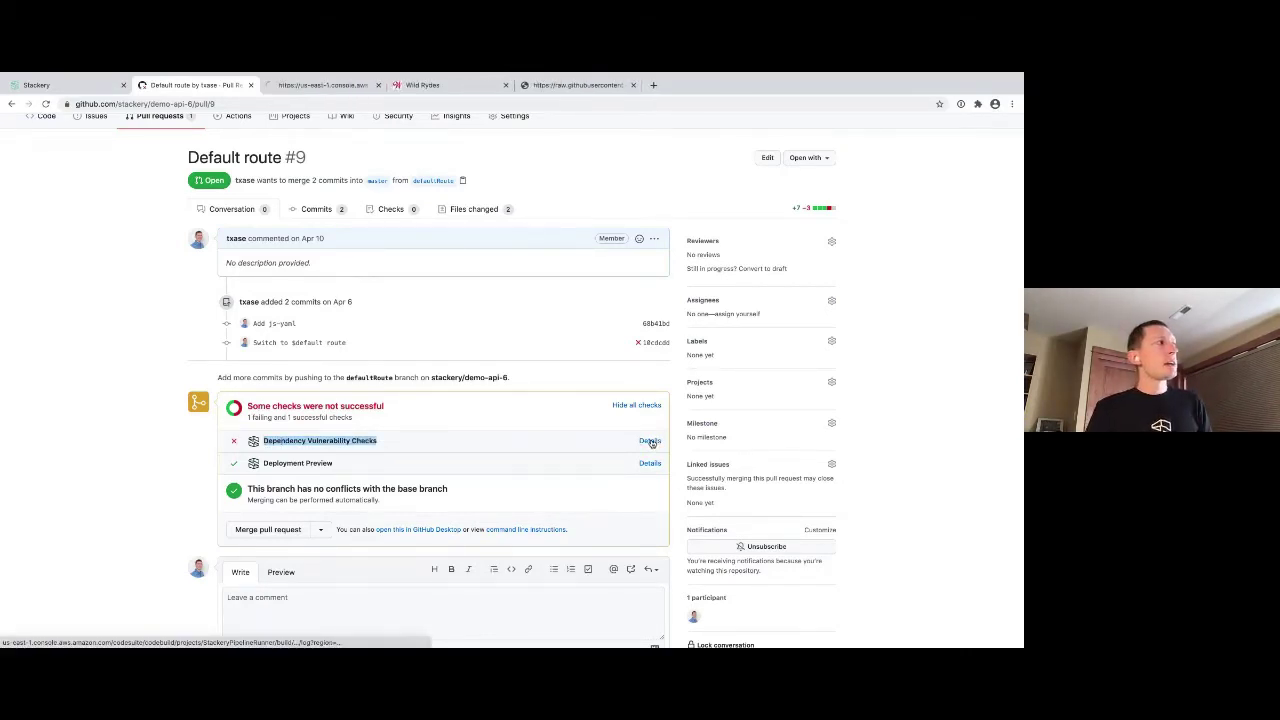
{"action": "key", "text": "ctrl+Tab"}
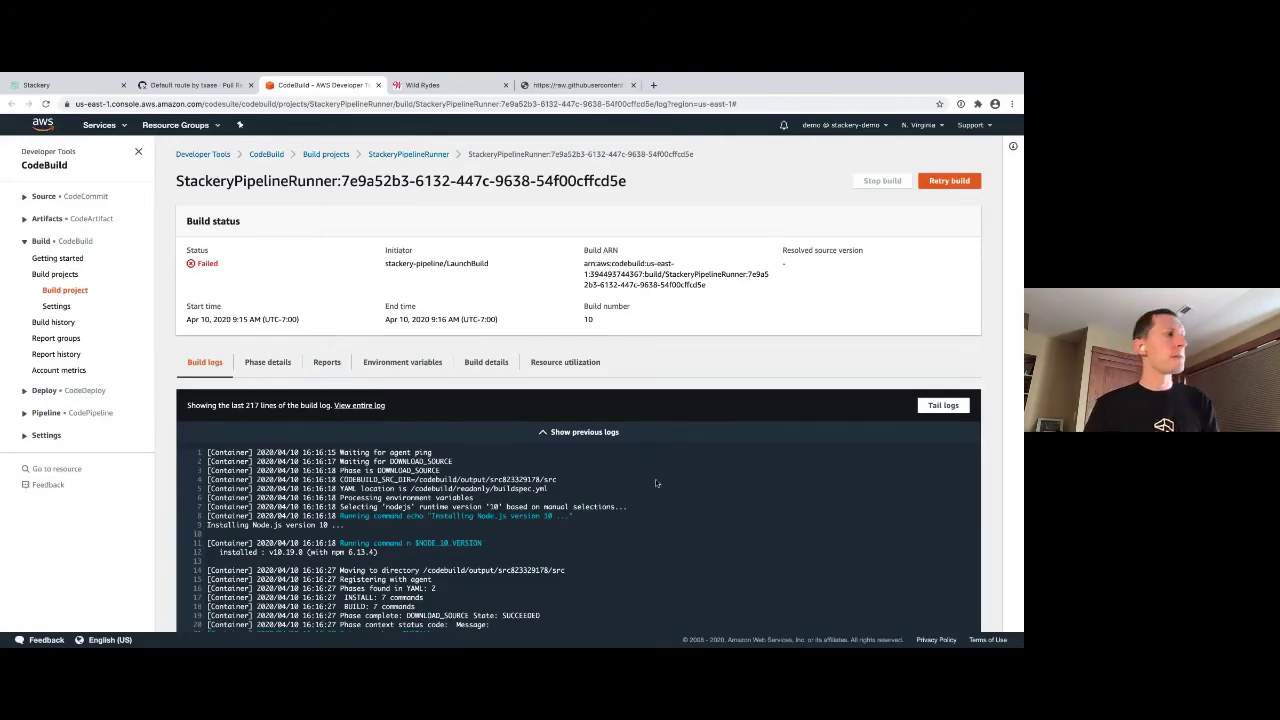
{"action": "scroll", "coordinate": [653, 525], "scroll_direction": "down", "scroll_amount": 1}
{"action": "scroll", "coordinate": [653, 525], "scroll_direction": "down", "scroll_amount": 15}
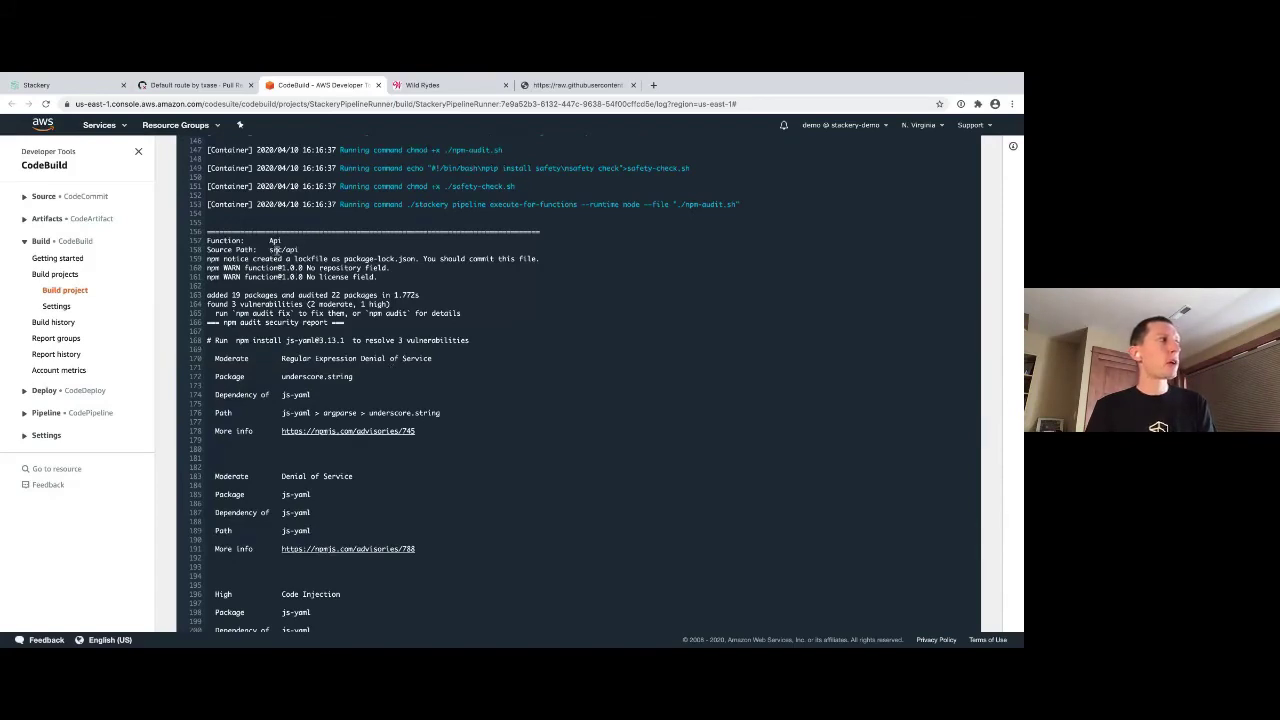
Highlight the src/api source path, npm audit, js-yaml and the vulnerabilities text in the report, and close the build log
{"action": "left_click_drag", "start_coordinate": [271, 250], "coordinate": [299, 250]}
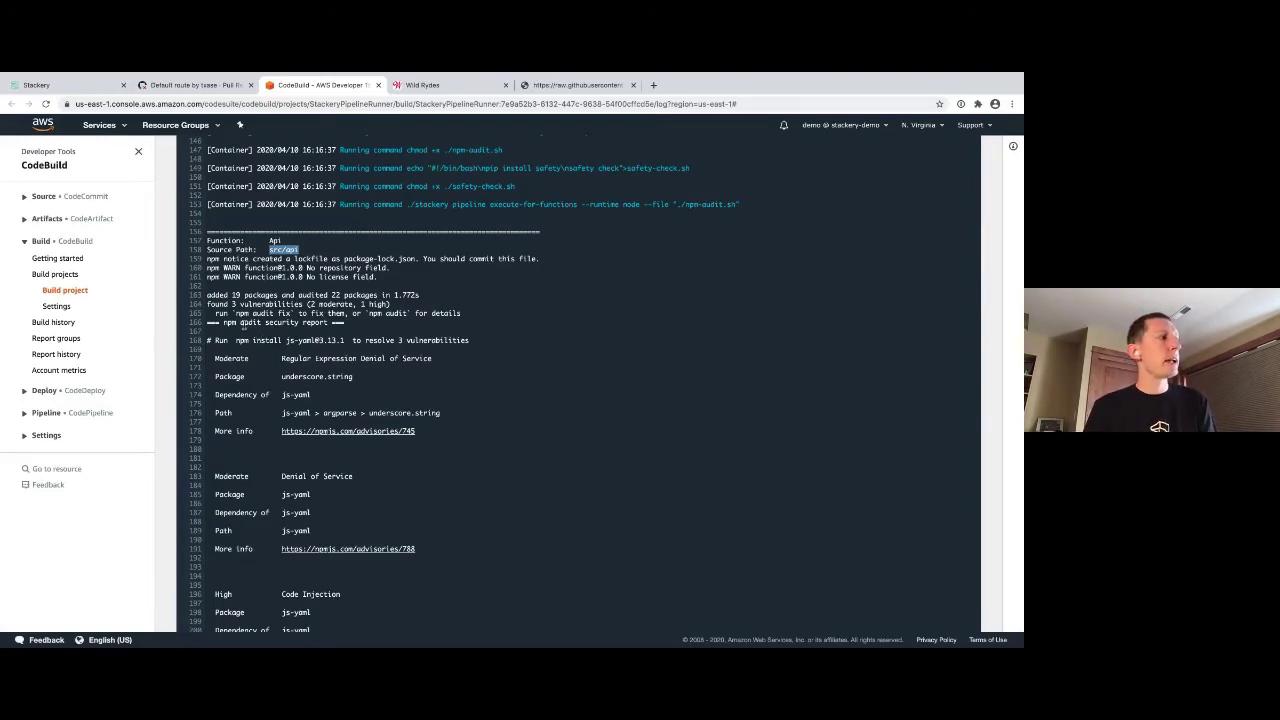
{"action": "left_click", "coordinate": [224, 322]}
{"action": "left_click_drag", "start_coordinate": [224, 322], "coordinate": [261, 323]}
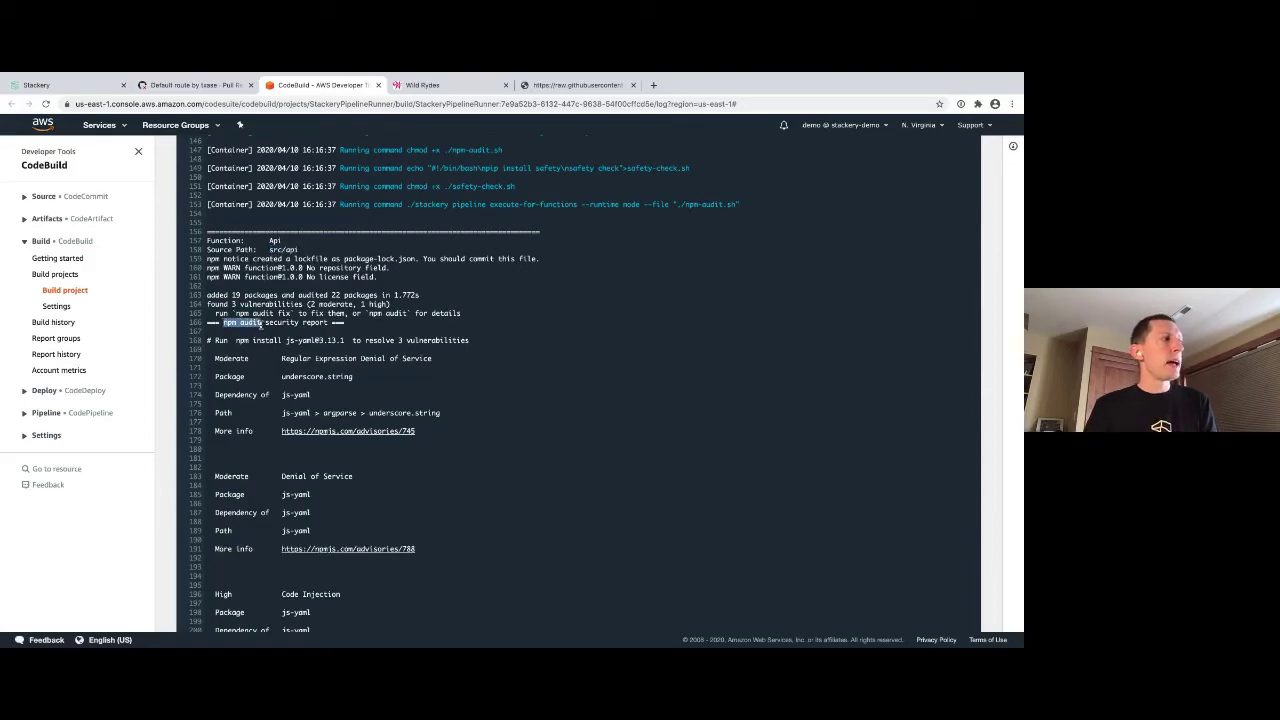
{"action": "scroll", "coordinate": [304, 394], "scroll_direction": "down", "scroll_amount": 1}
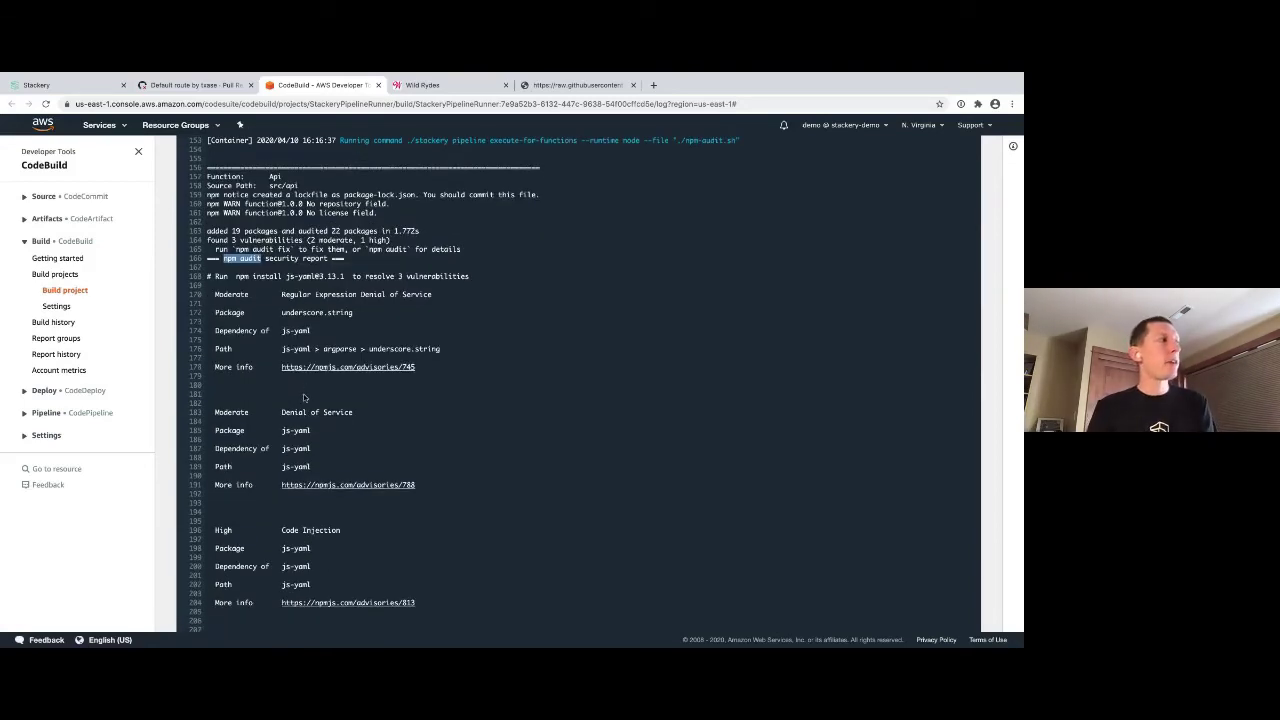
{"action": "left_click_drag", "start_coordinate": [286, 278], "coordinate": [312, 278]}
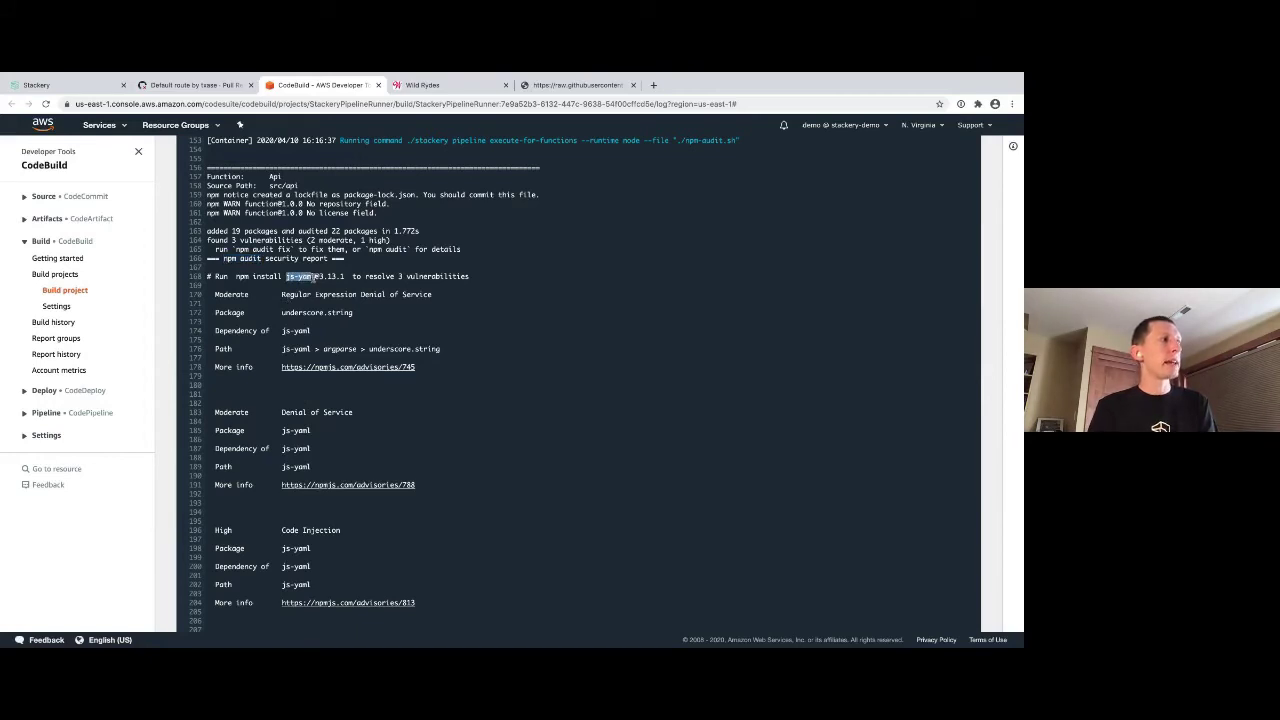
{"action": "left_click_drag", "start_coordinate": [398, 276], "coordinate": [470, 279]}
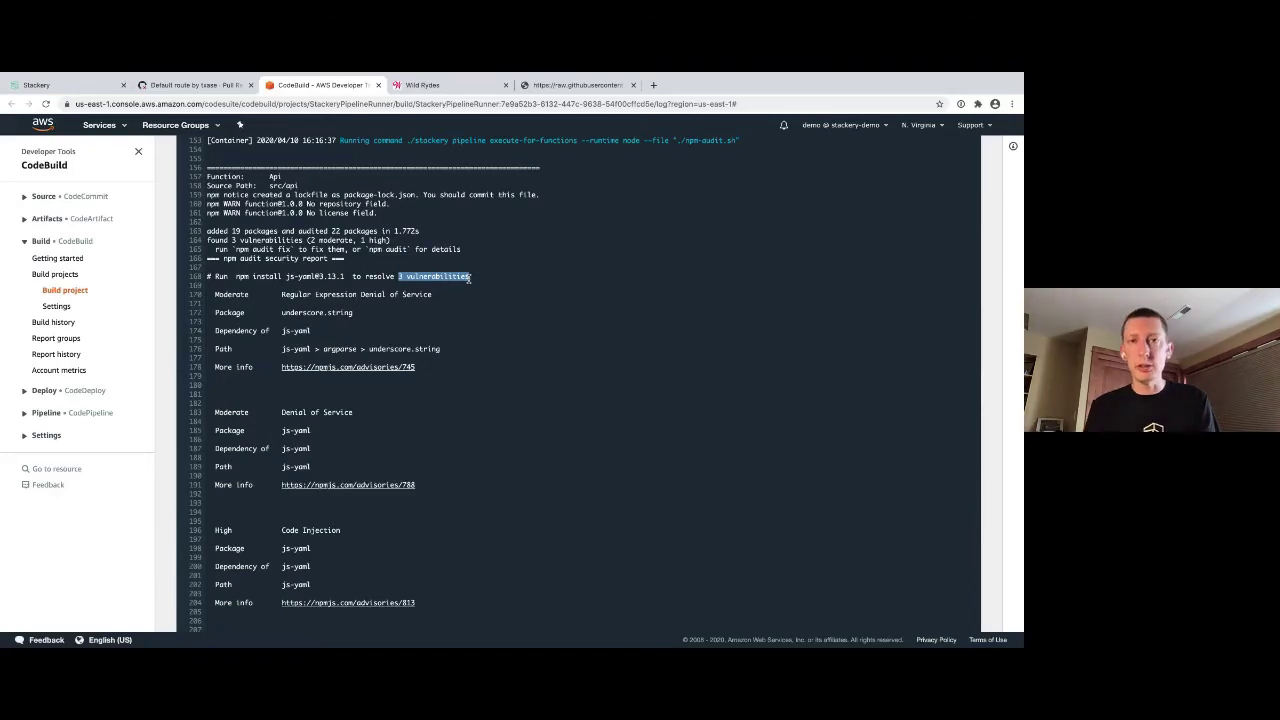
{"action": "left_click", "coordinate": [378, 85]}
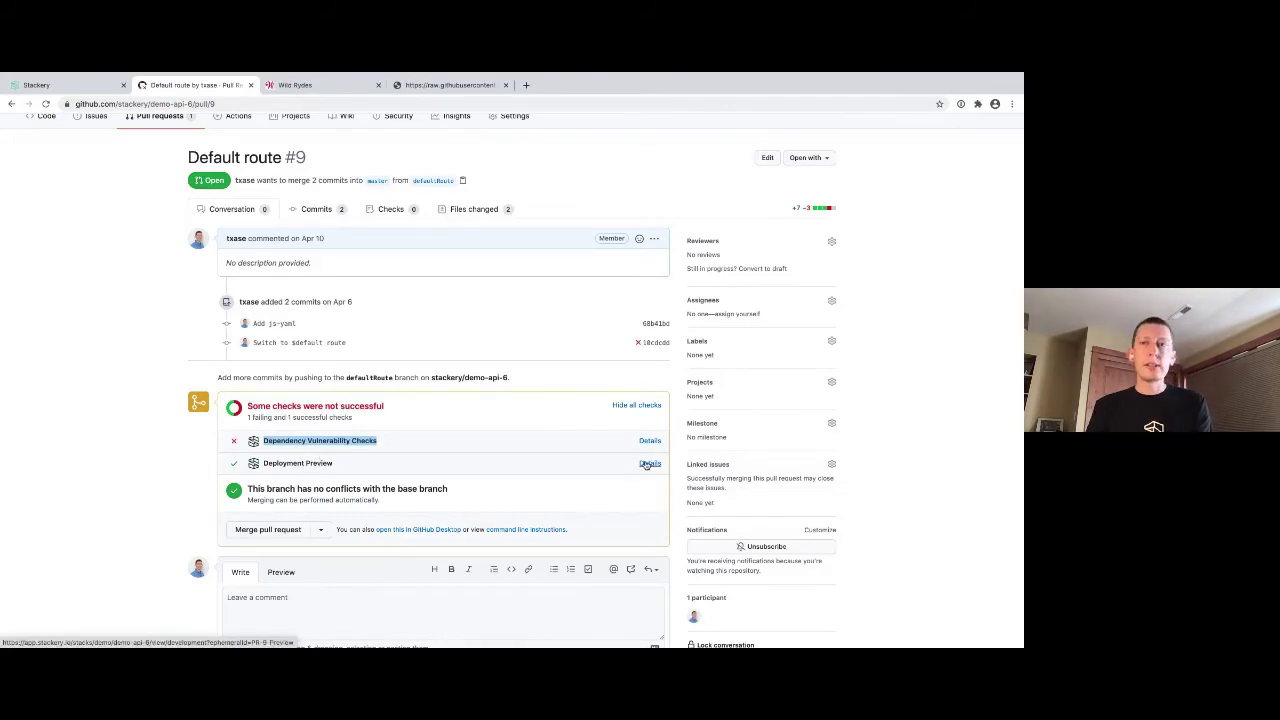
Open the pull request's Deployment Preview in Stackery and highlight the stage location URL of its HttpApi resource
{"action": "left_click", "coordinate": [648, 464]}
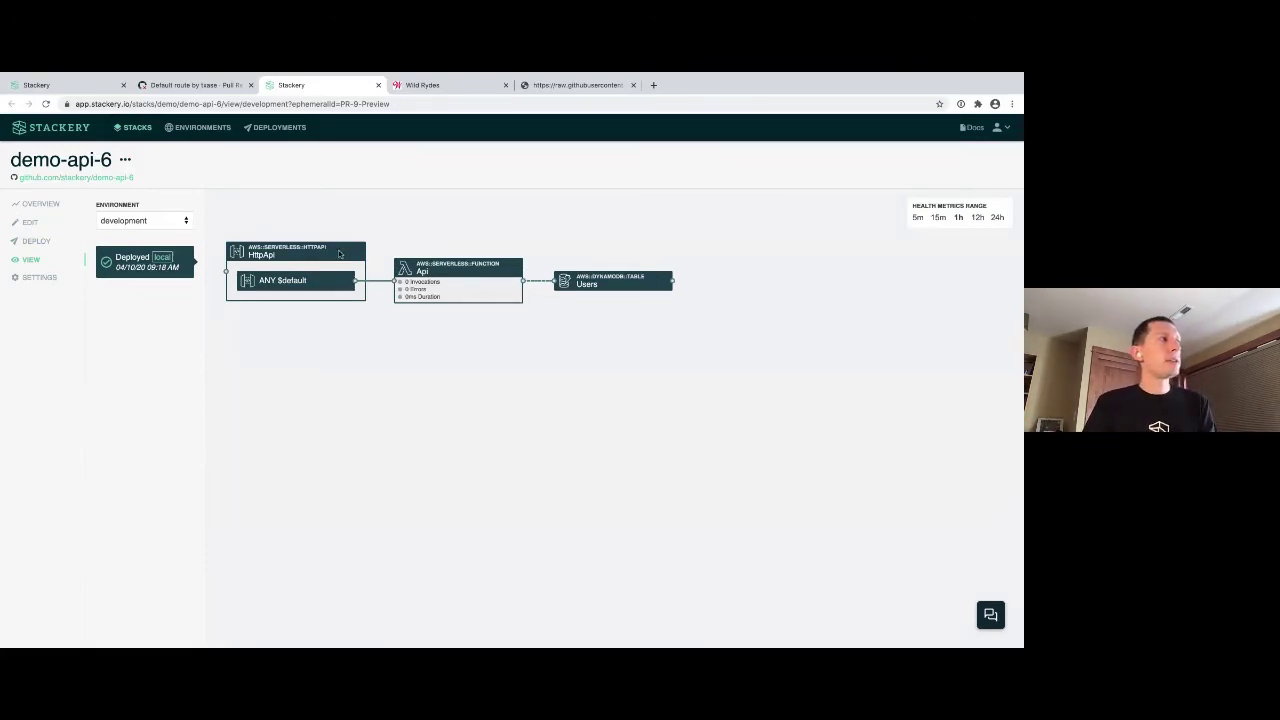
{"action": "left_click", "coordinate": [339, 254]}
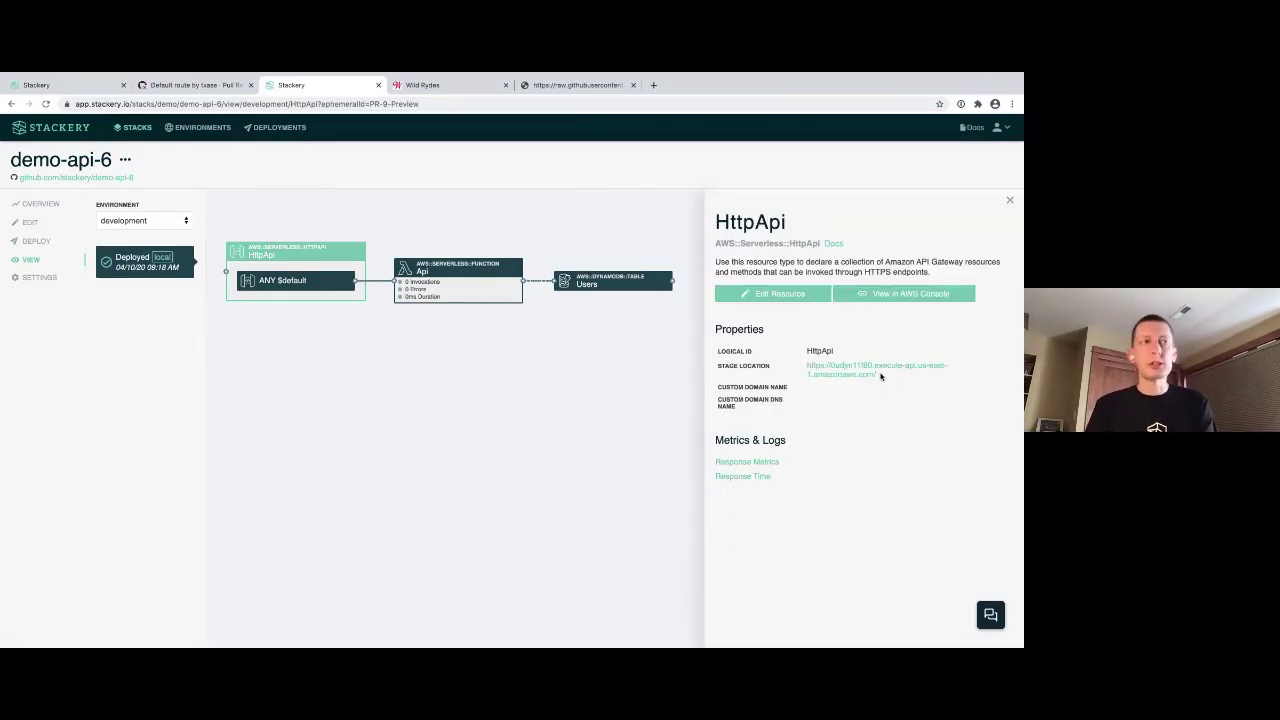
{"action": "left_click_drag", "start_coordinate": [882, 376], "coordinate": [806, 366]}
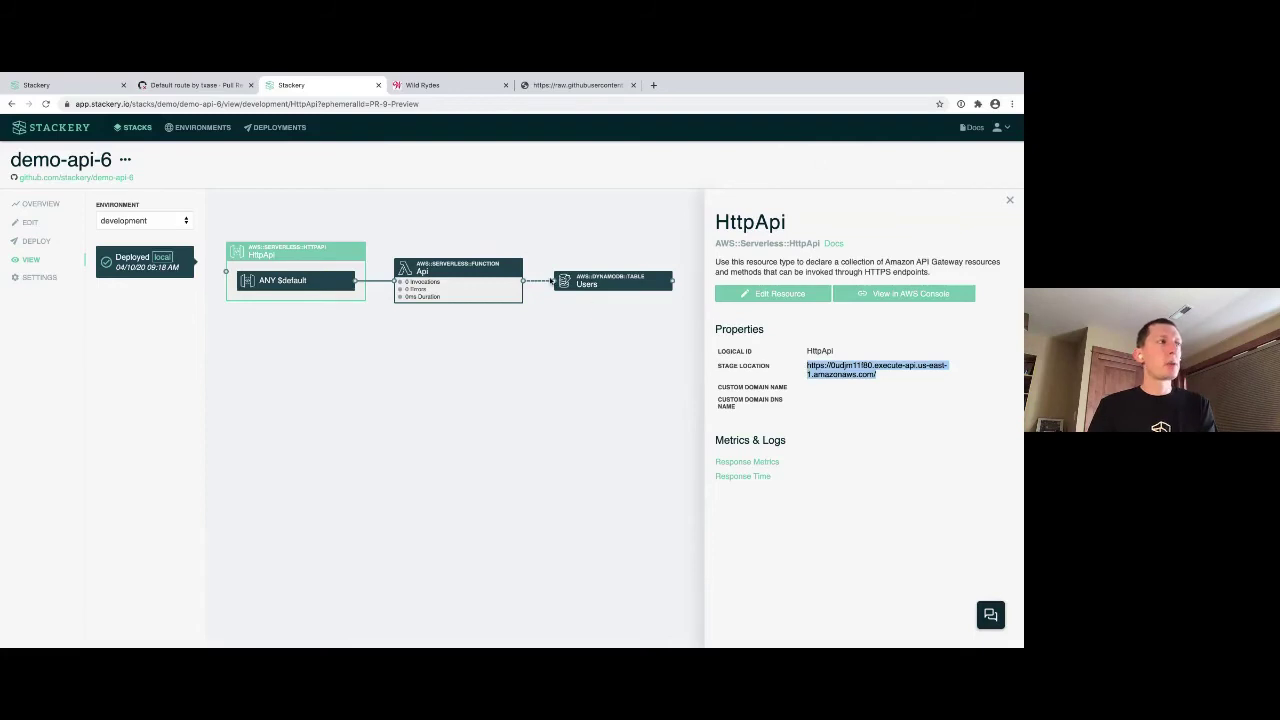
Review the Users table's details in the deployment preview and highlight the HttpApi resource's stage location URL again
{"action": "left_click", "coordinate": [595, 284]}
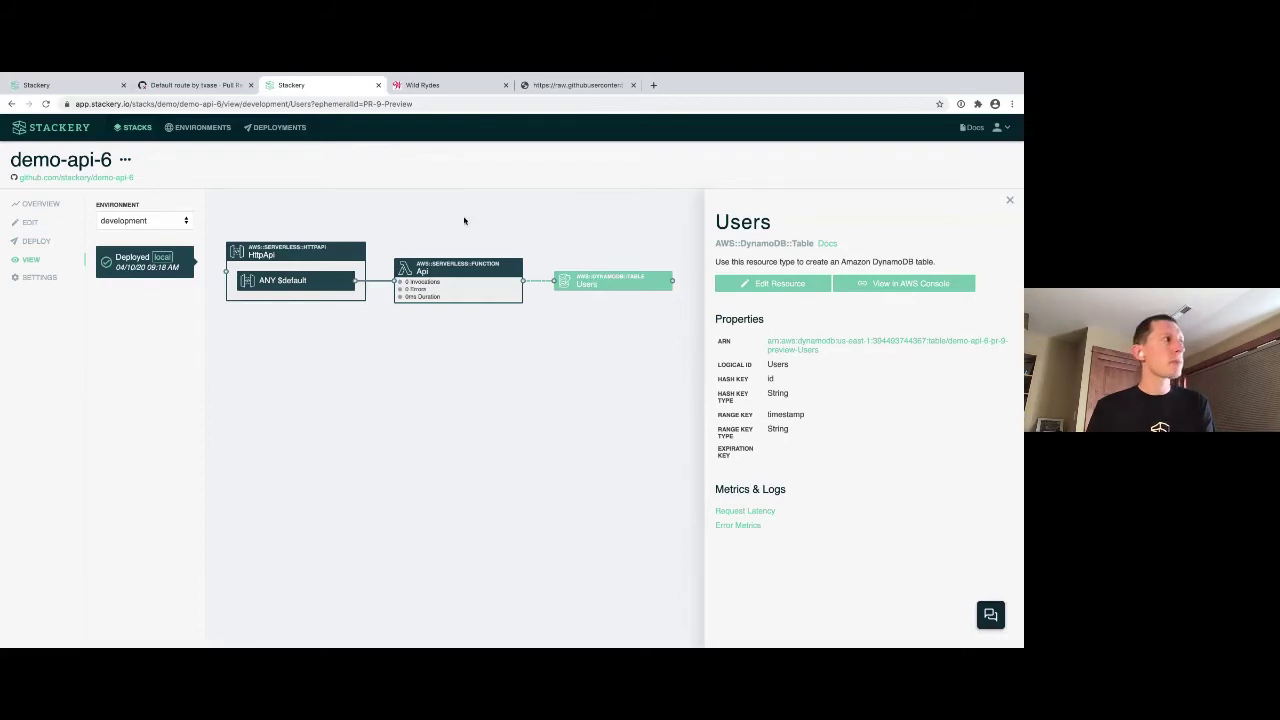
{"action": "left_click", "coordinate": [429, 214]}
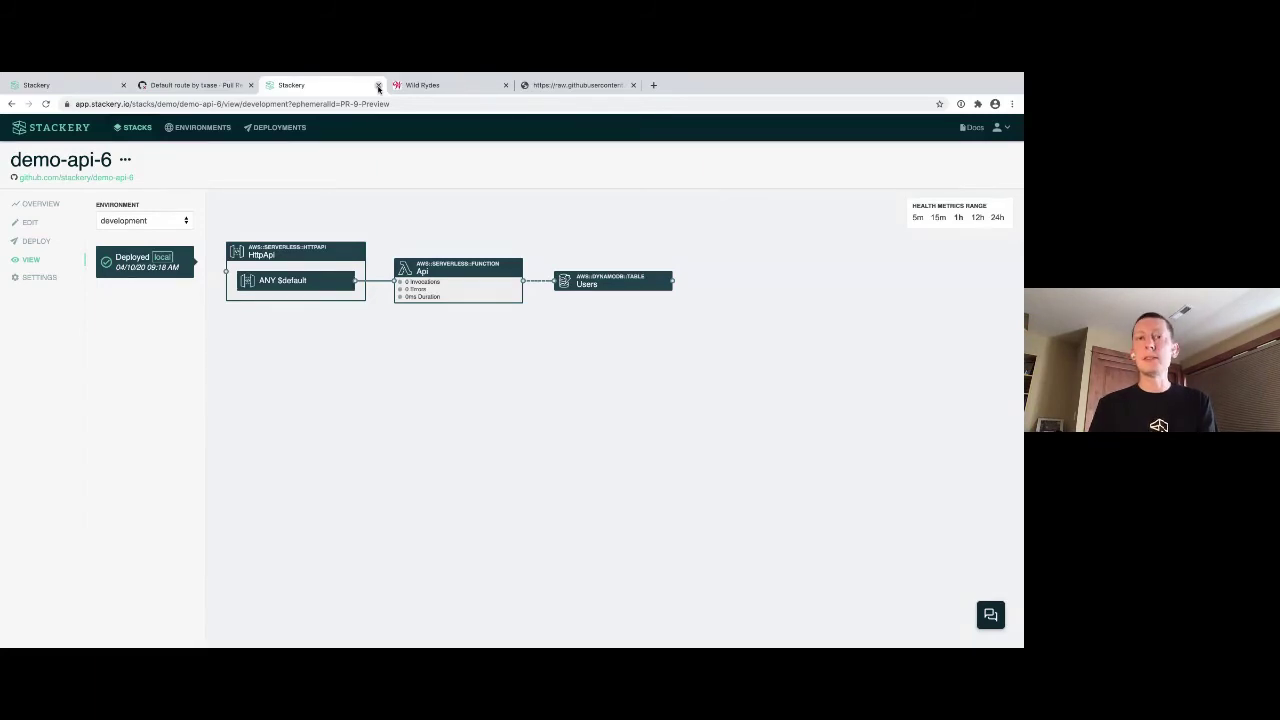
{"action": "left_click", "coordinate": [301, 251]}
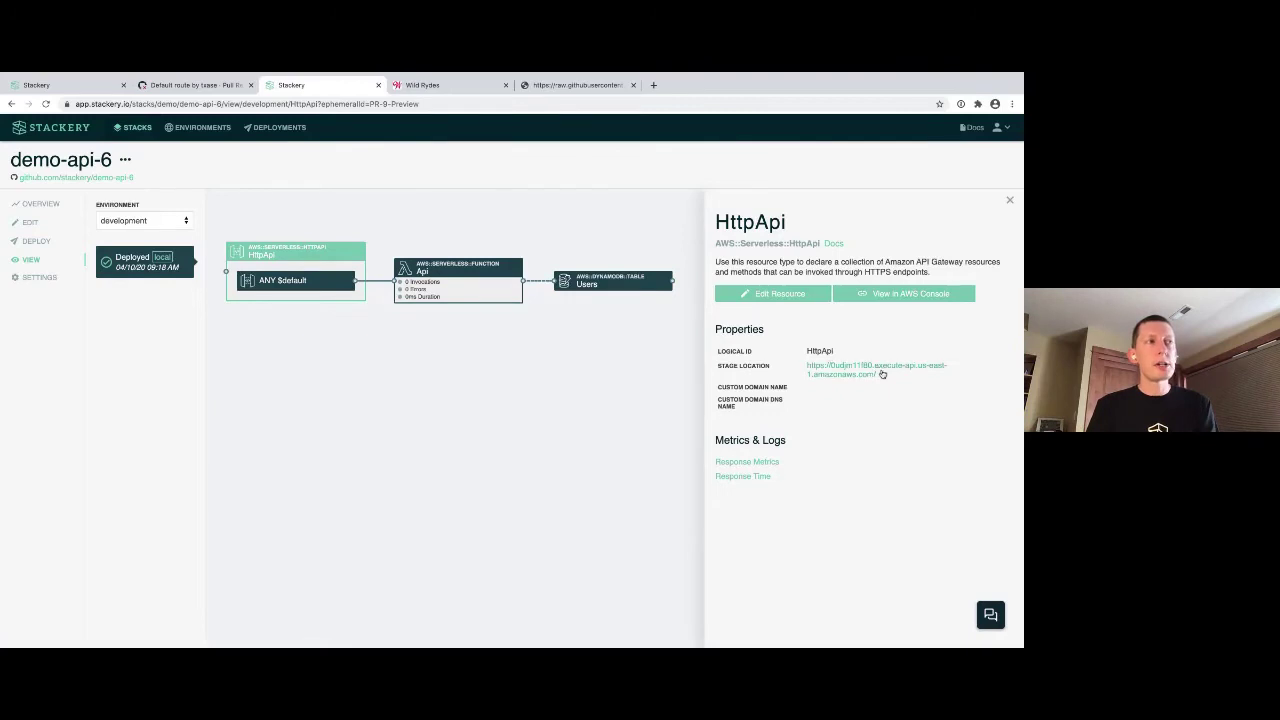
{"action": "left_click_drag", "start_coordinate": [882, 376], "coordinate": [804, 364]}
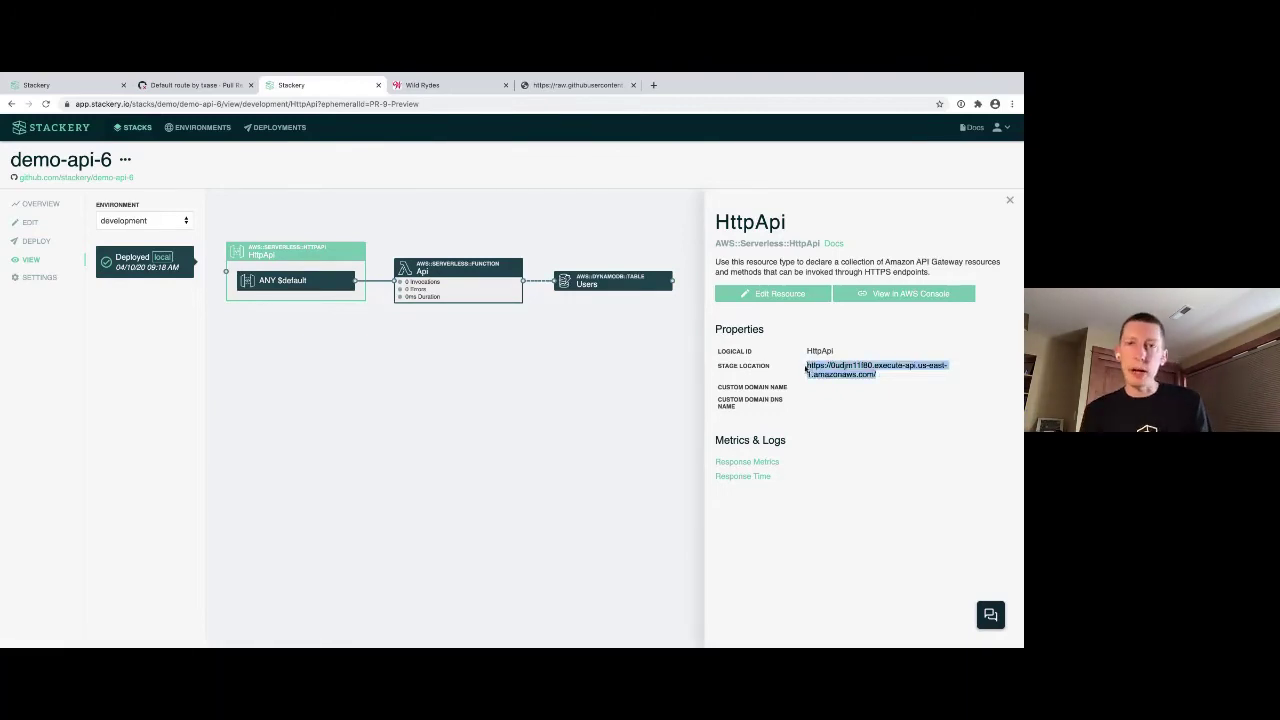
Highlight the ARN in the Users table's details, and close the deployment preview and the Default route pull request
{"action": "left_click", "coordinate": [605, 281]}
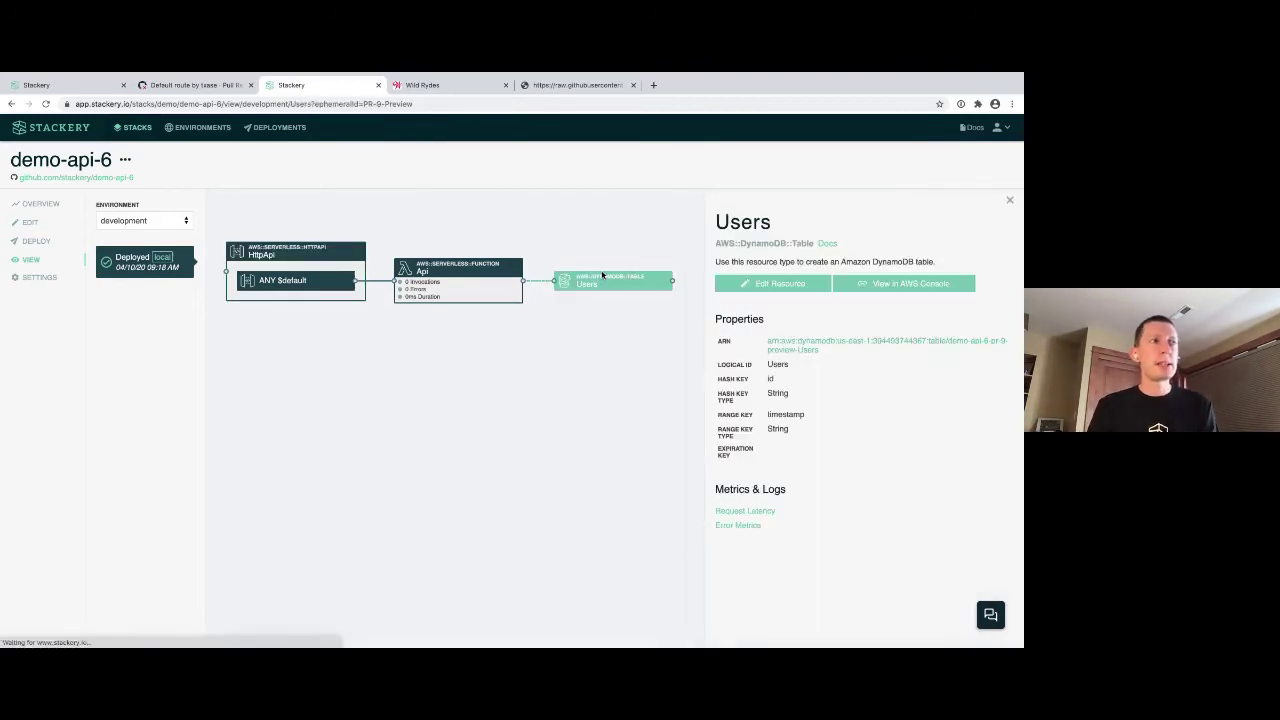
{"action": "left_click_drag", "start_coordinate": [820, 351], "coordinate": [767, 344]}
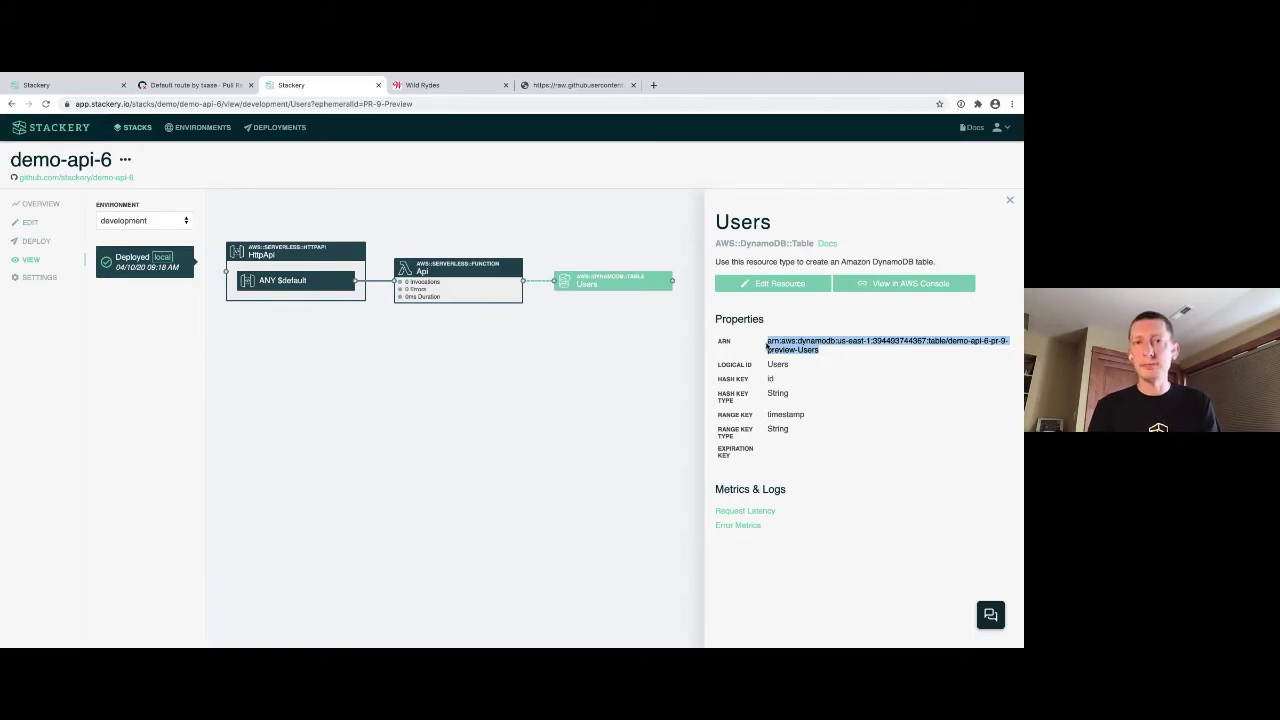
{"action": "left_click", "coordinate": [406, 229]}
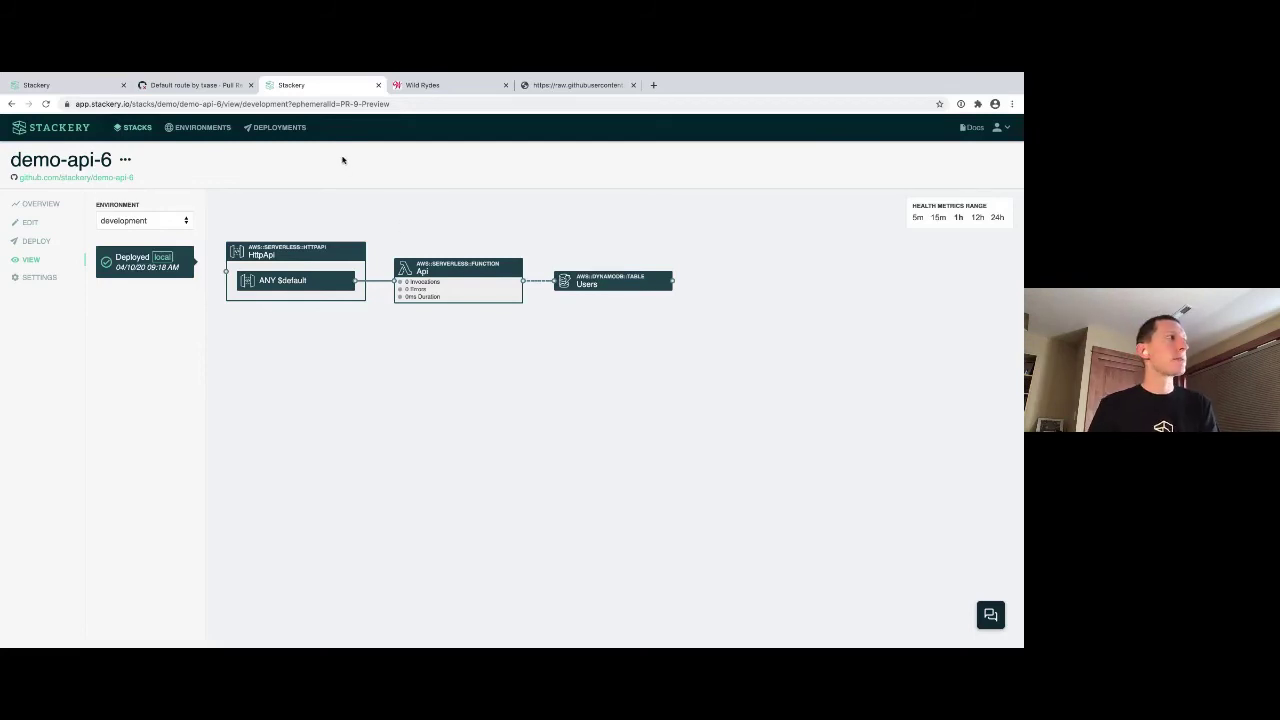
{"action": "left_click", "coordinate": [379, 87]}
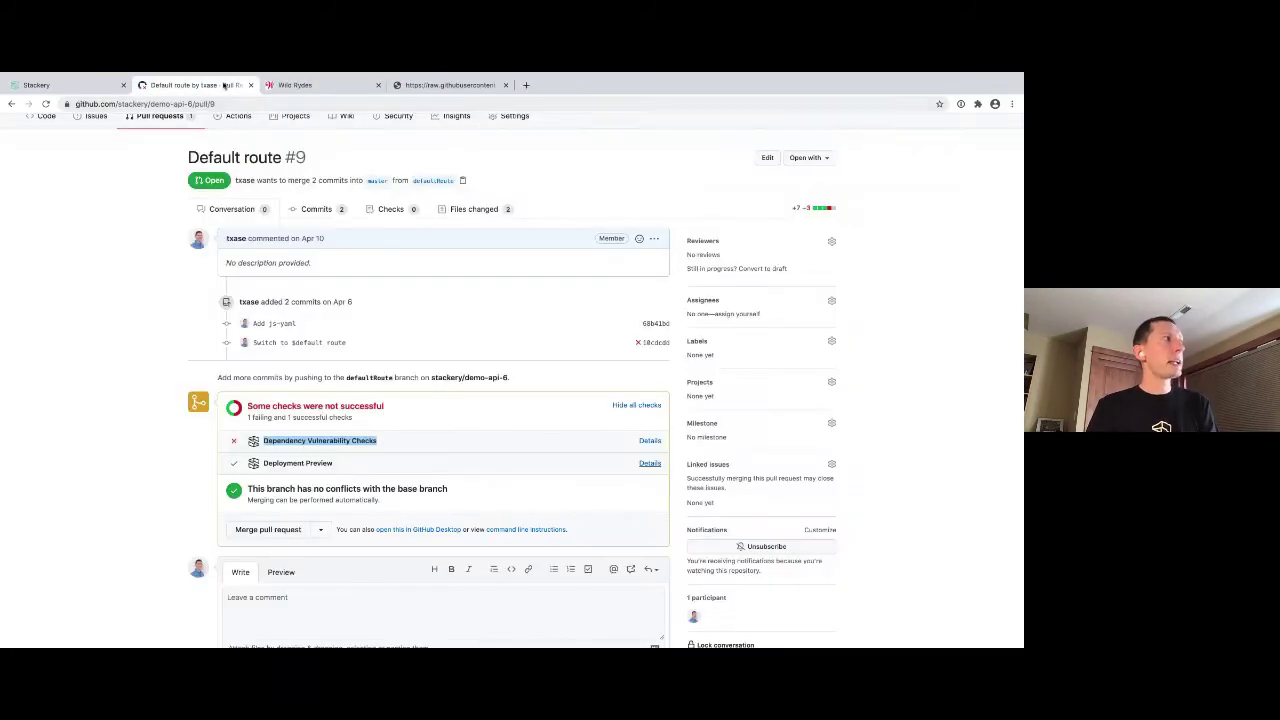
{"action": "left_click", "coordinate": [250, 86]}
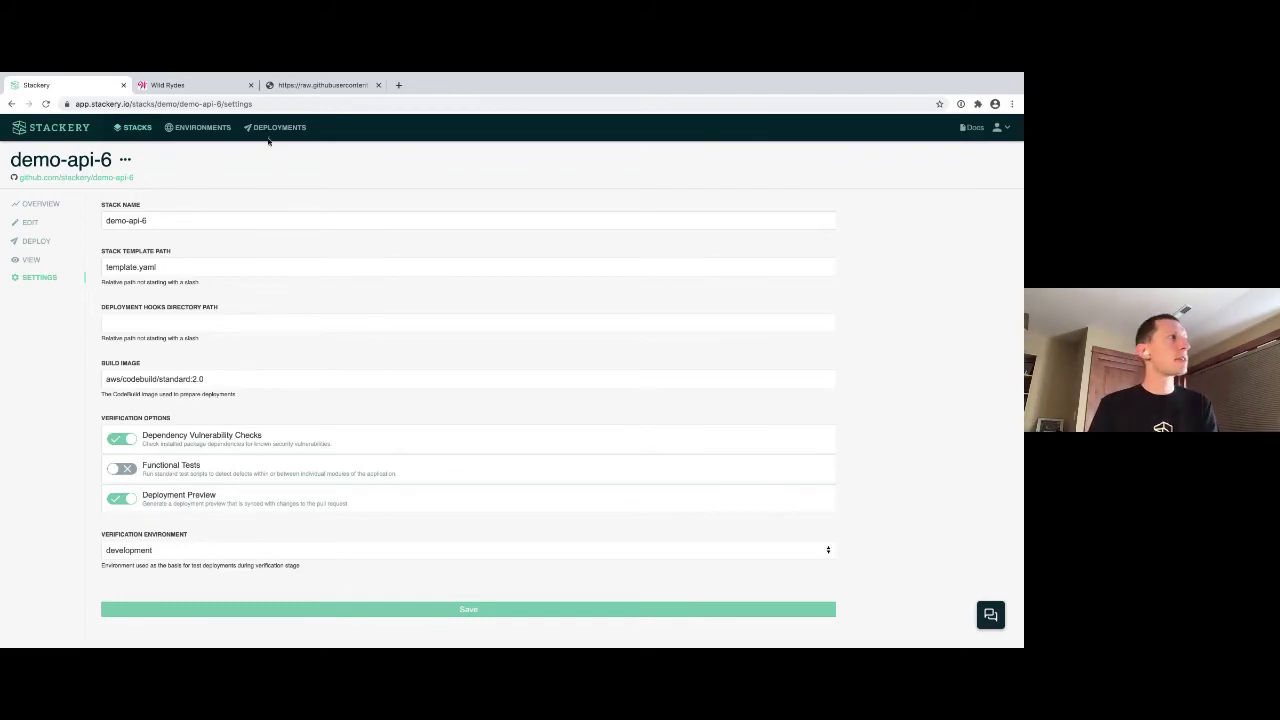
Open the Deployment Pipeline and highlight the Vulnerability Tests entry of demo-api-6 in the development environment
{"action": "left_click", "coordinate": [270, 130]}
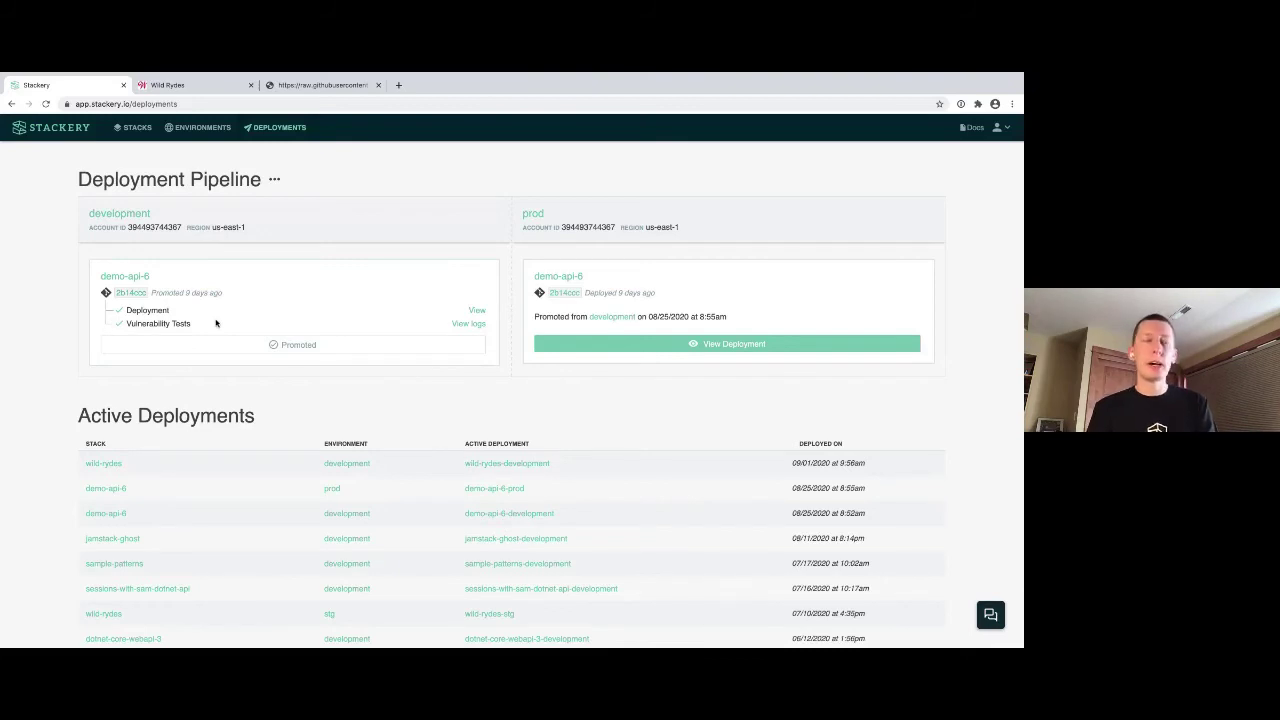
{"action": "left_click_drag", "start_coordinate": [215, 323], "coordinate": [127, 326]}
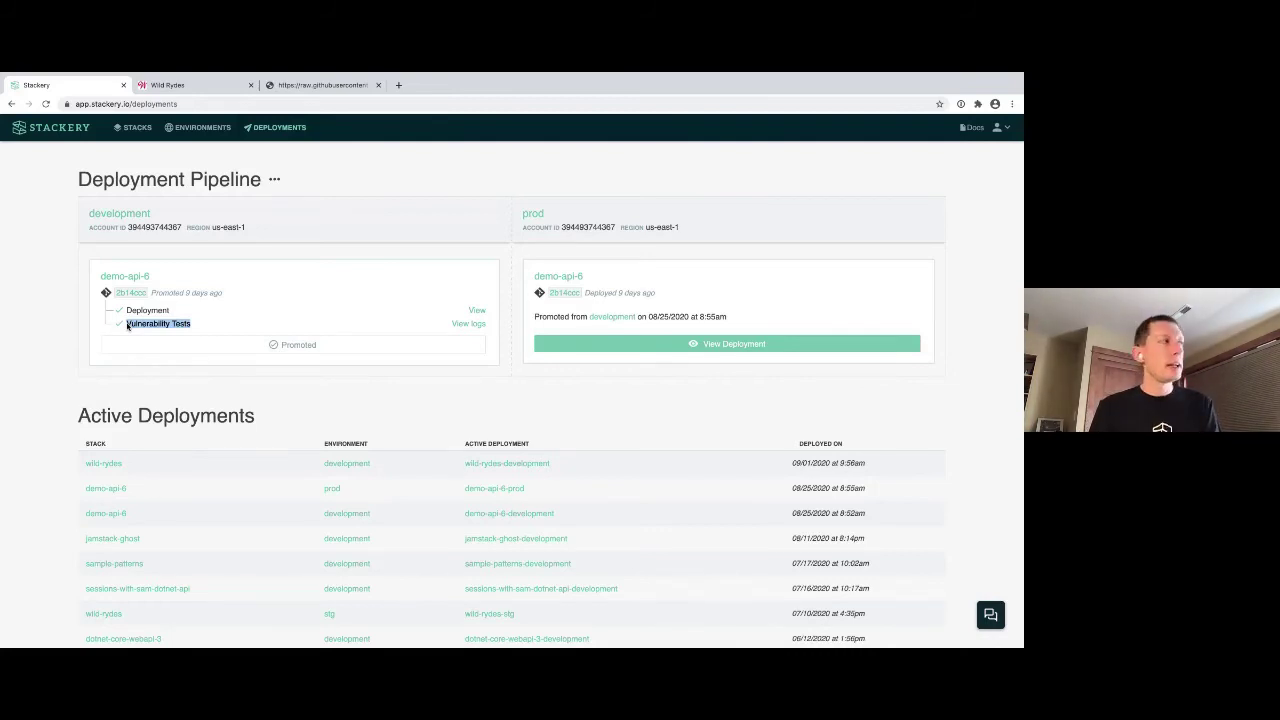
{"action": "left_click", "coordinate": [519, 317]}
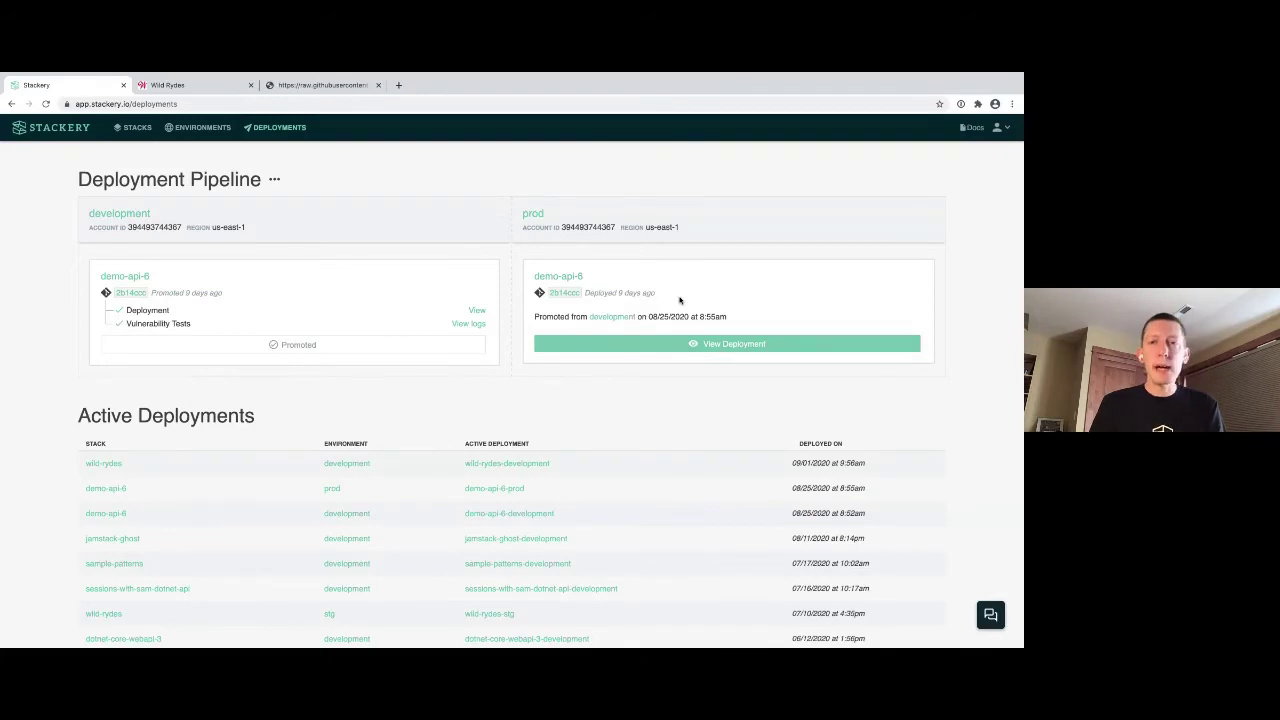
Switch to the Keynote presentation, play it from the "Accelerate your cloud success" slide and advance to "Built for the enterprise"
{"action": "key", "text": "ctrl+Right"}
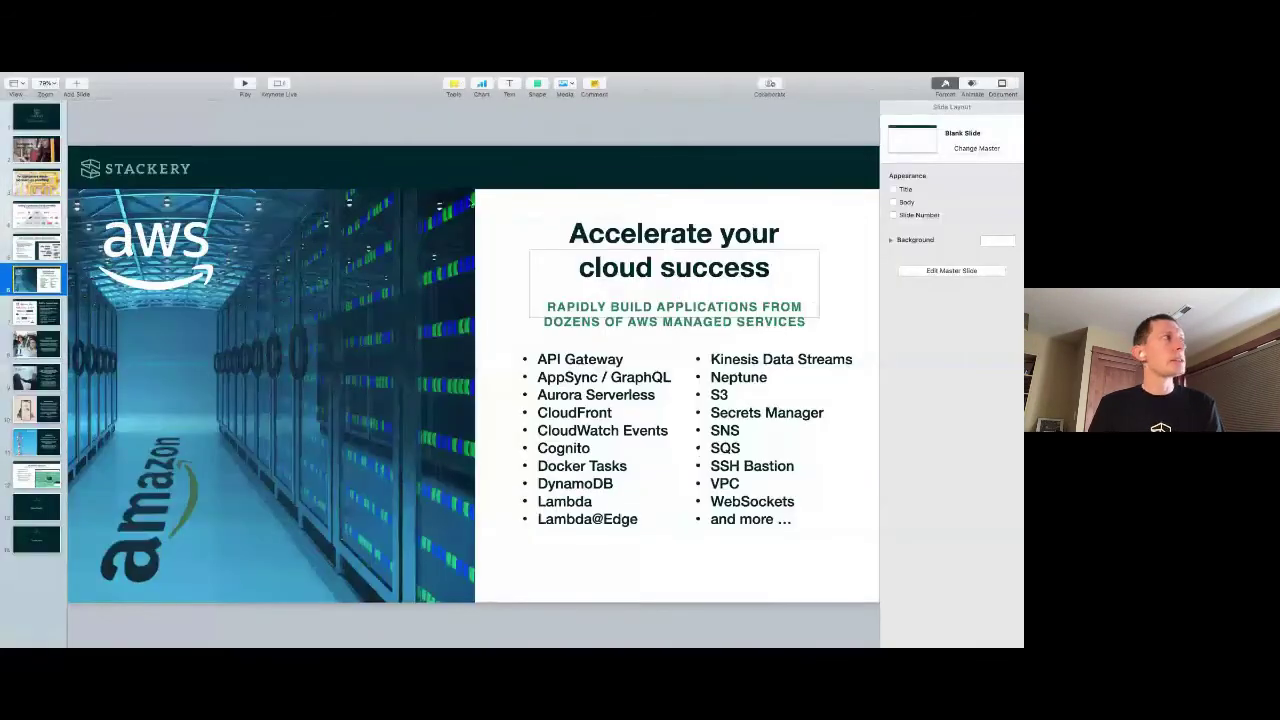
{"action": "left_click", "coordinate": [247, 84]}
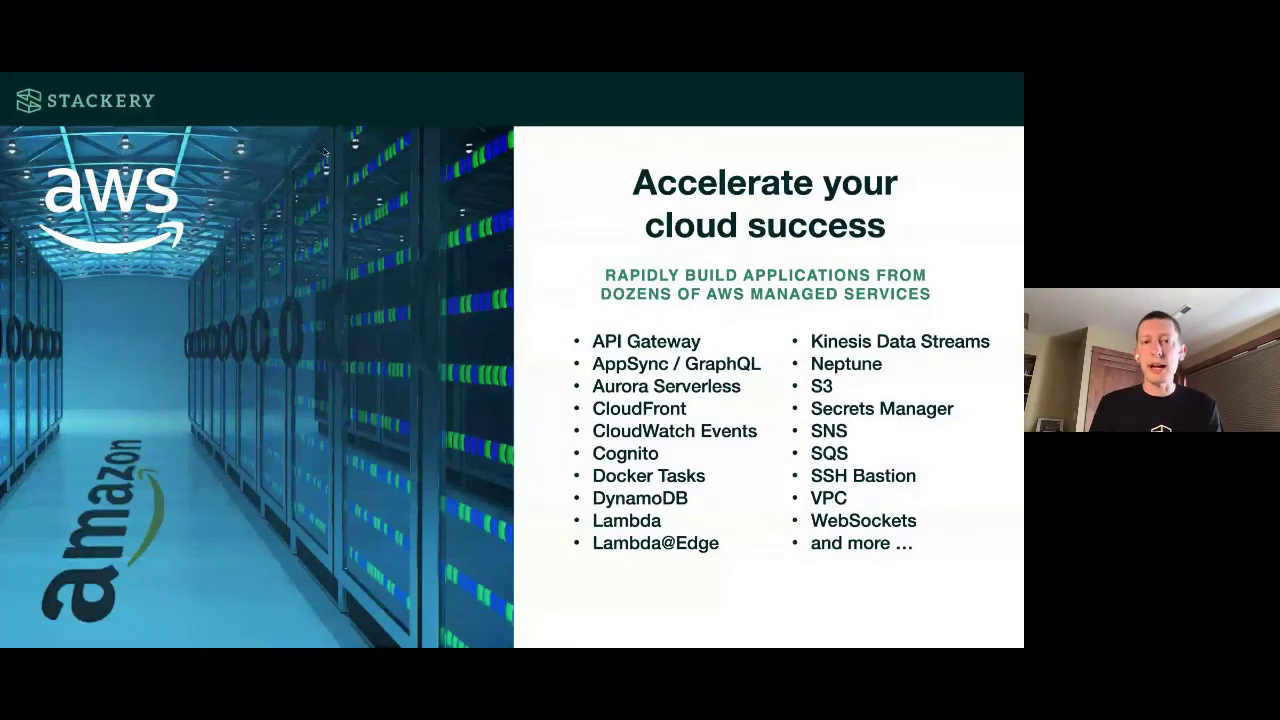
{"action": "key", "text": "Right"}
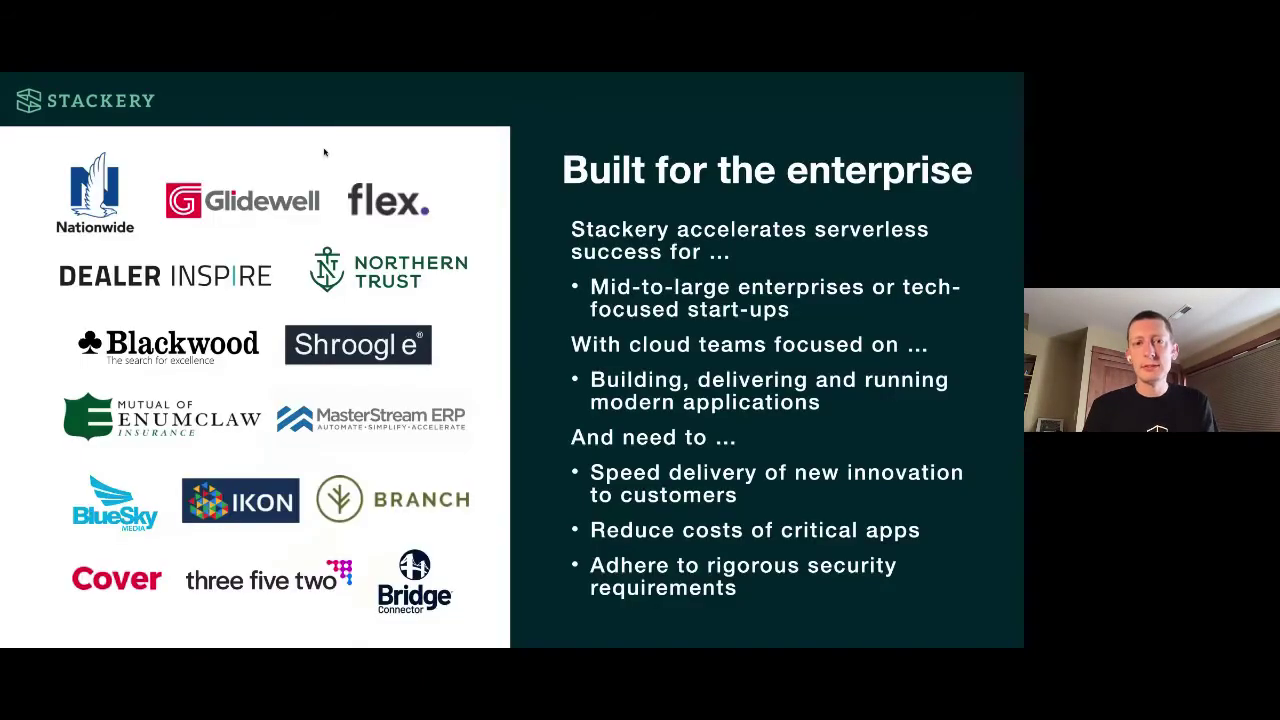